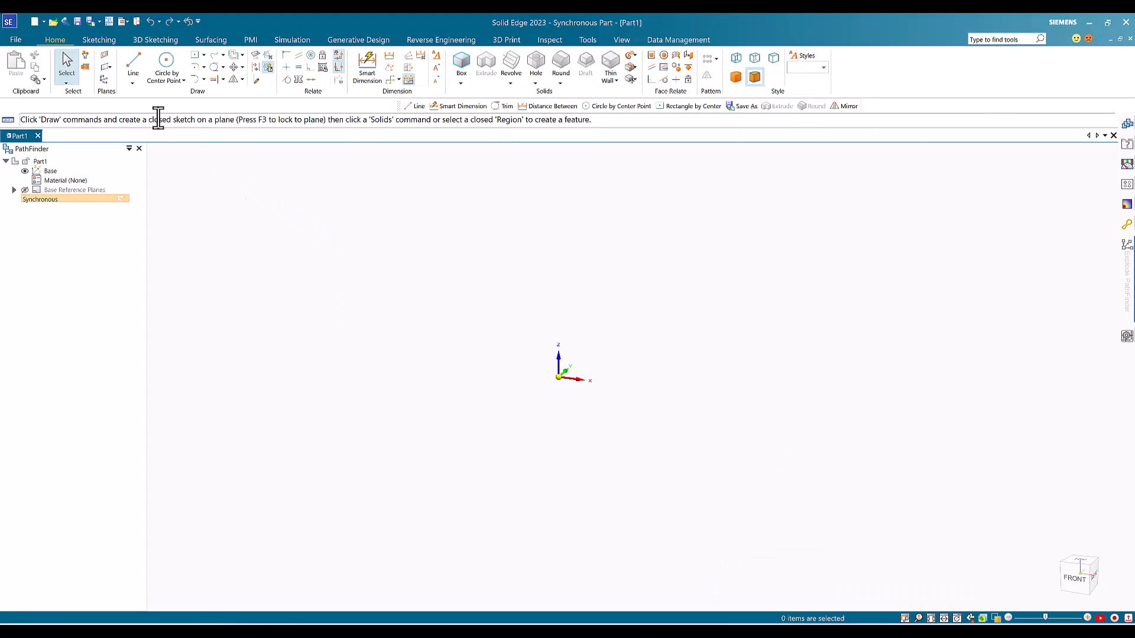
# Step: Start a center-based rectangle sketch locked to the front XZ reference plane and view that plane face-on
pyautogui.click(203, 54)
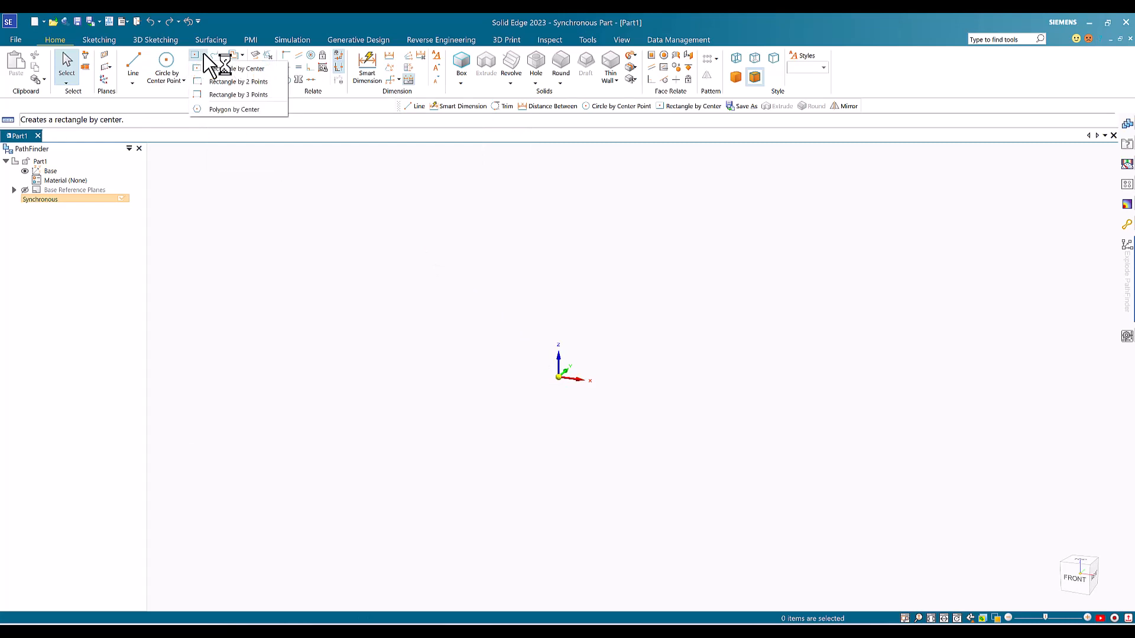
pyautogui.click(238, 69)
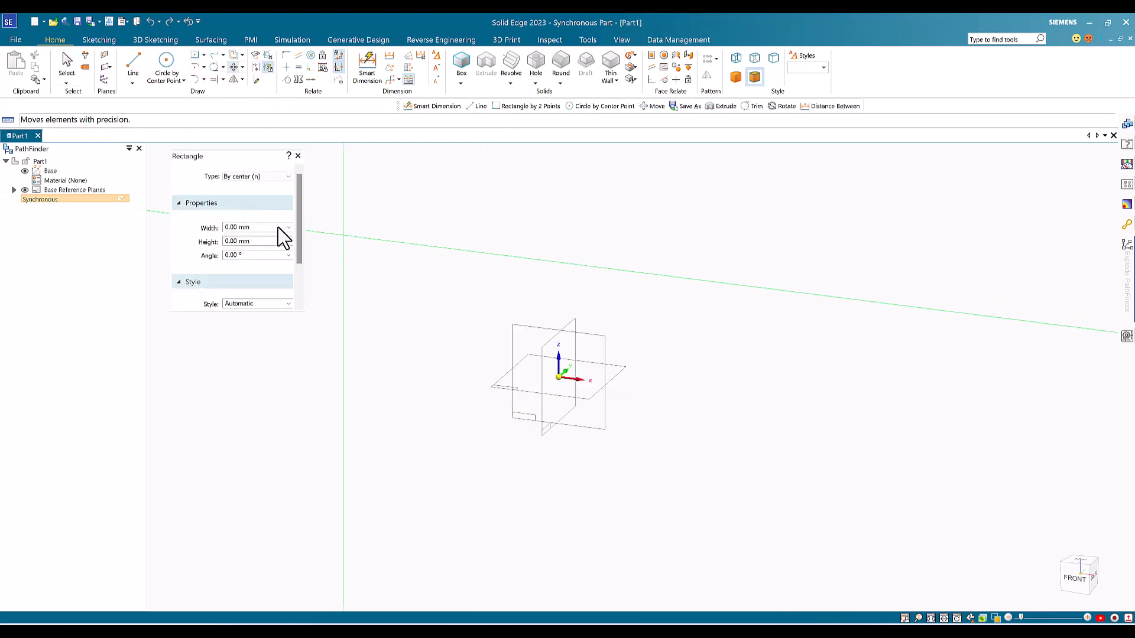
pyautogui.click(239, 229)
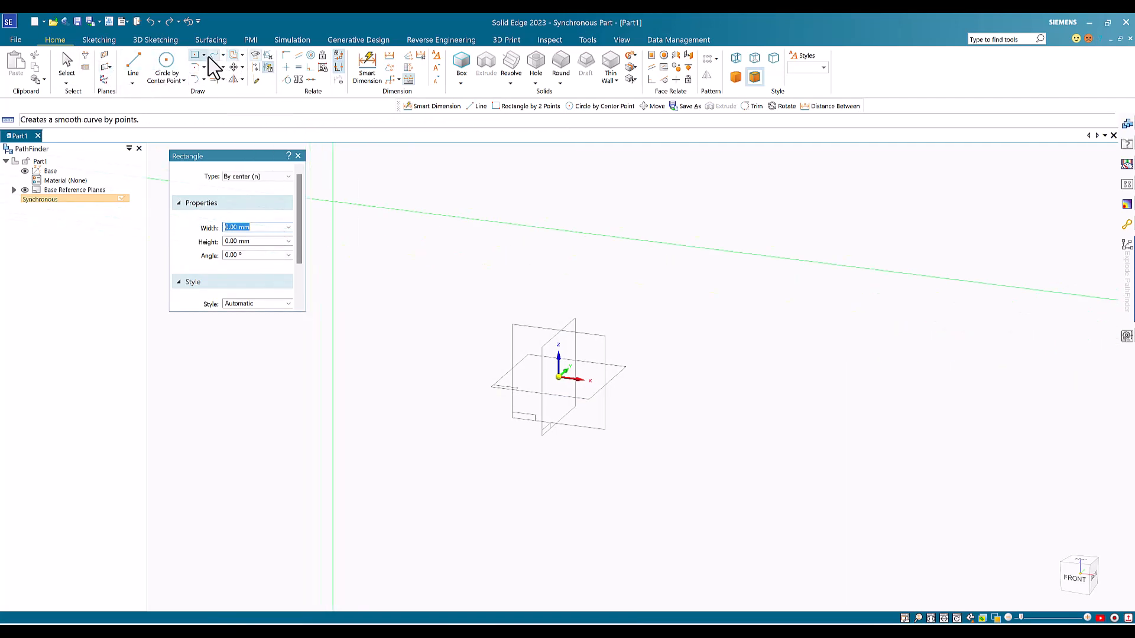
pyautogui.click(518, 342)
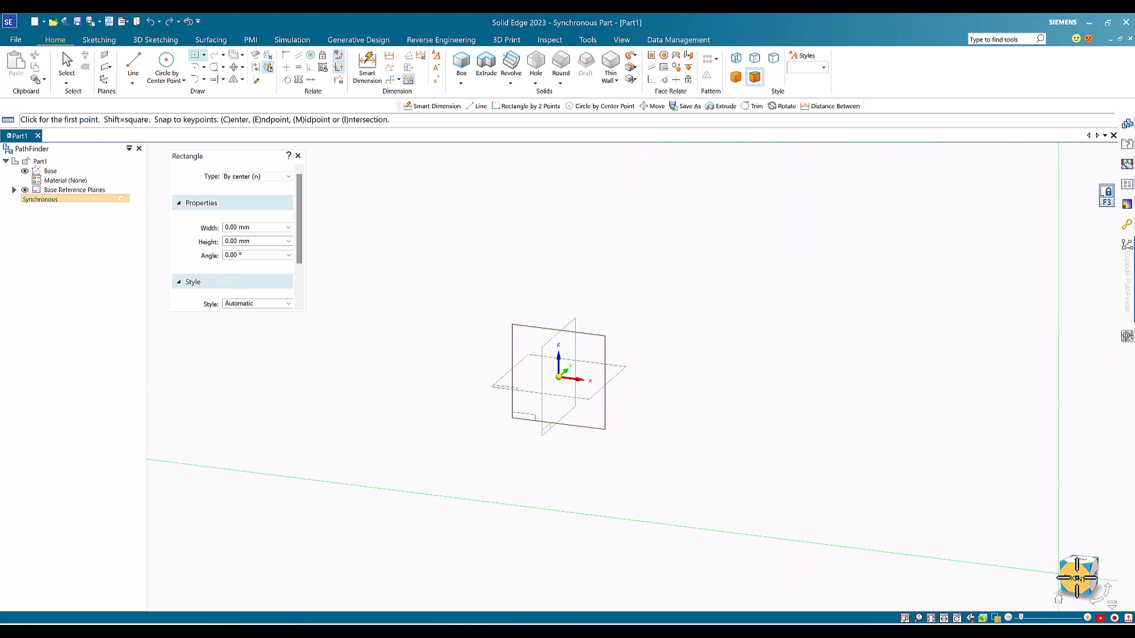
pyautogui.click(1075, 576)
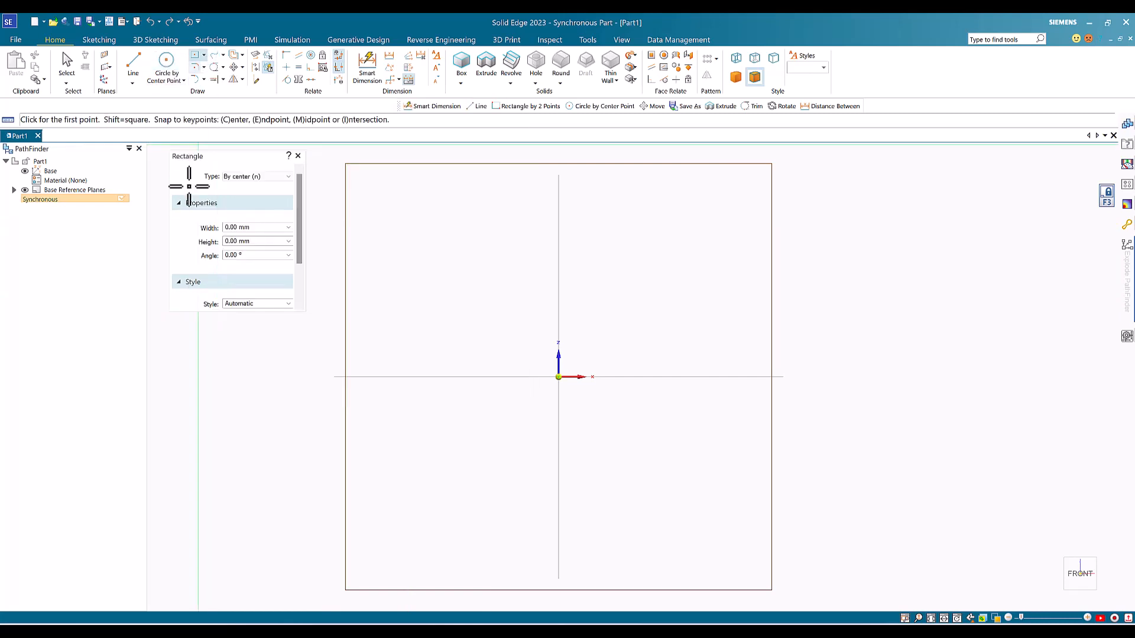
# Step: Draw a rectangle 80 mm wide and 10 mm high, centered on the origin
pyautogui.click(243, 228)
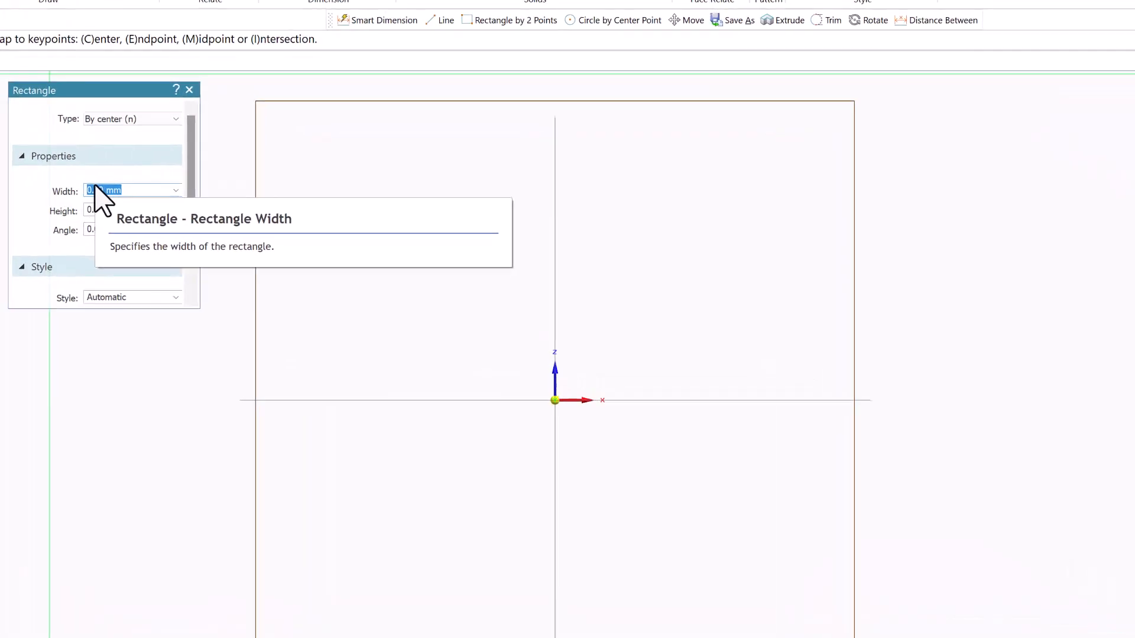
pyautogui.write('80')
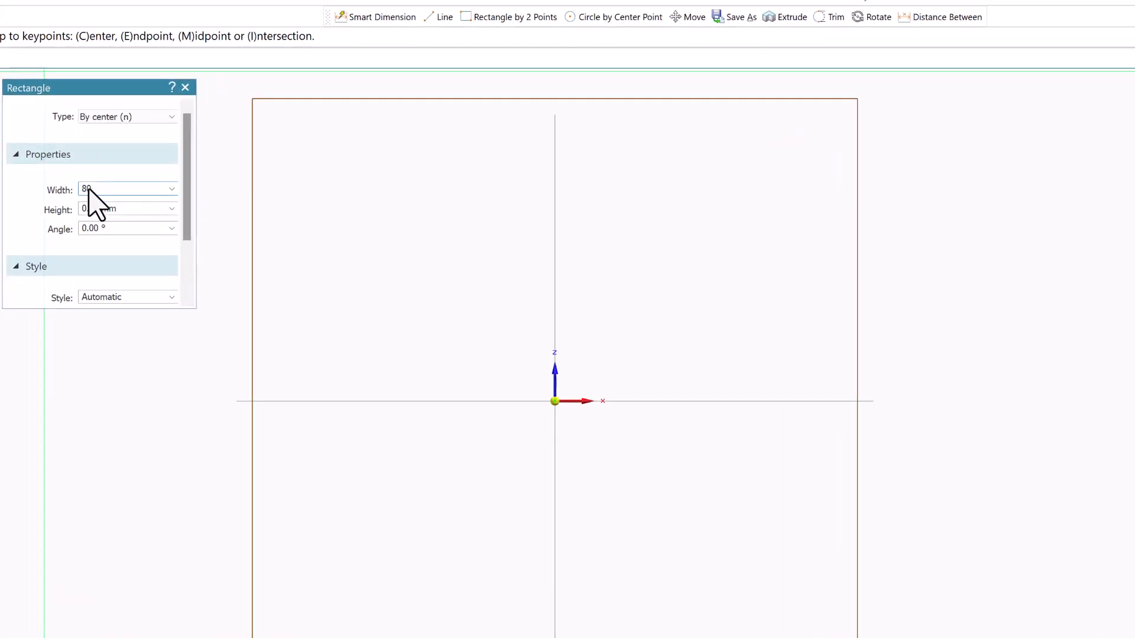
pyautogui.press('Return')
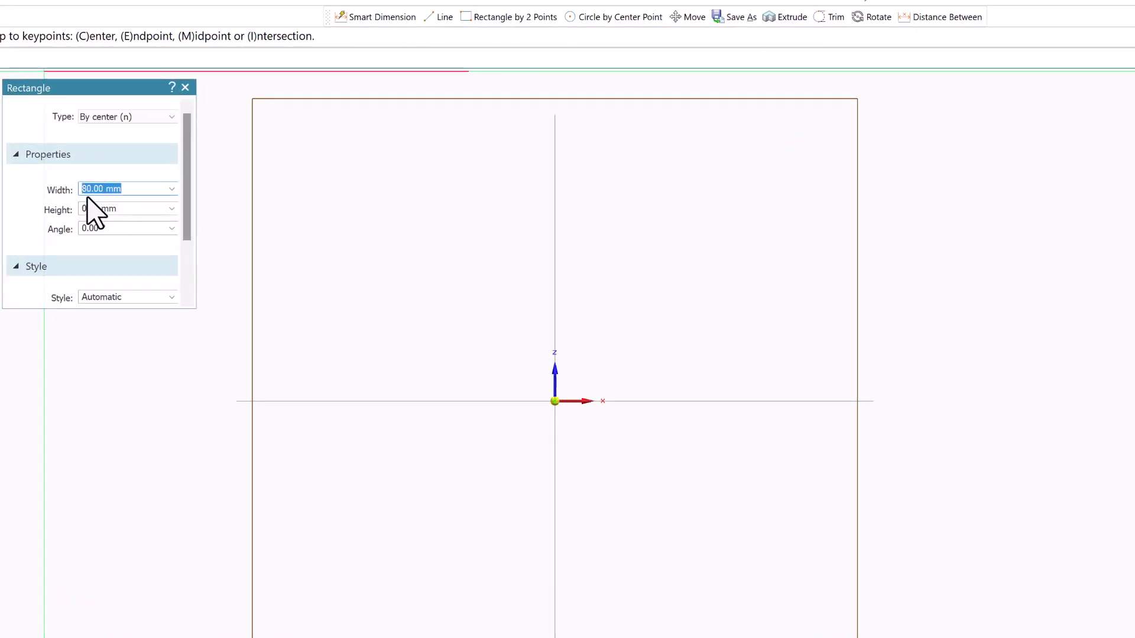
pyautogui.click(107, 209)
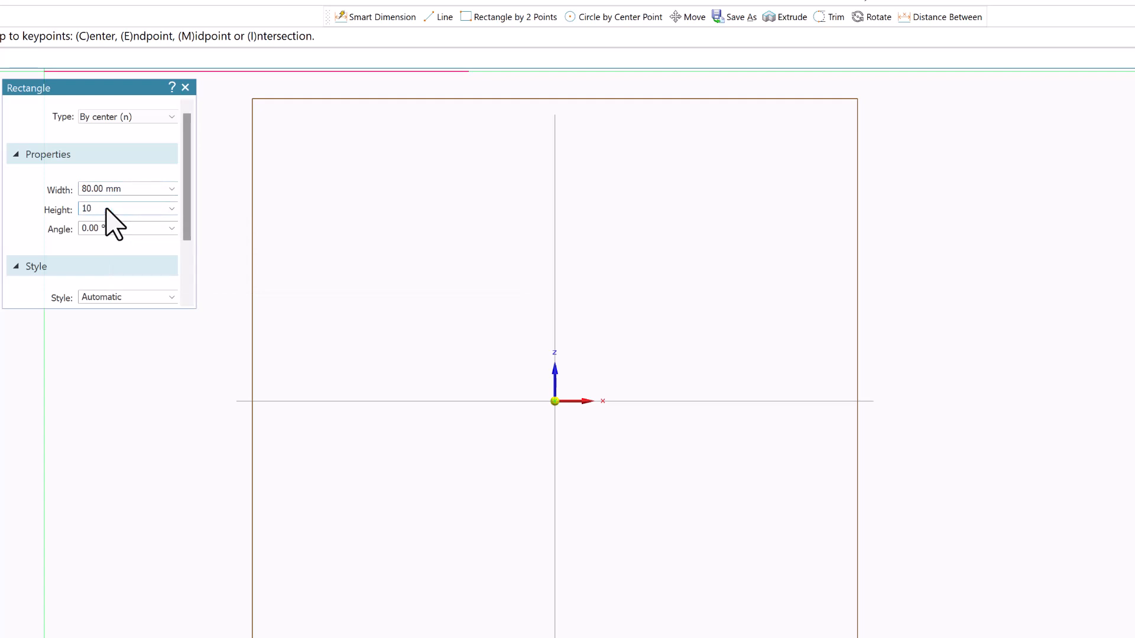
pyautogui.press('Return')
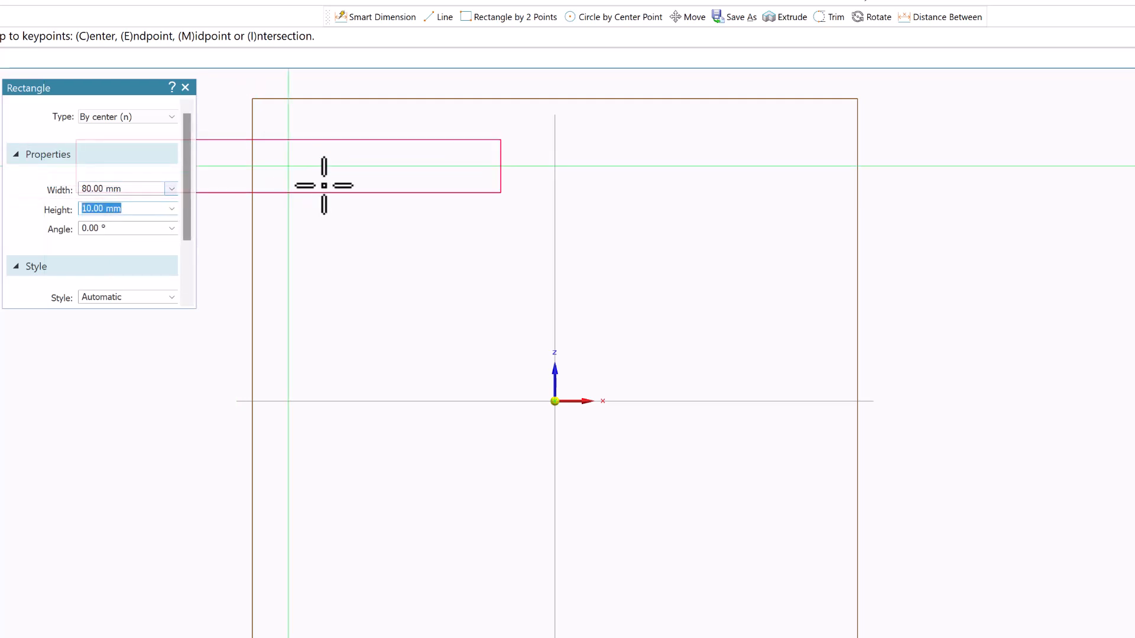
pyautogui.click(572, 407)
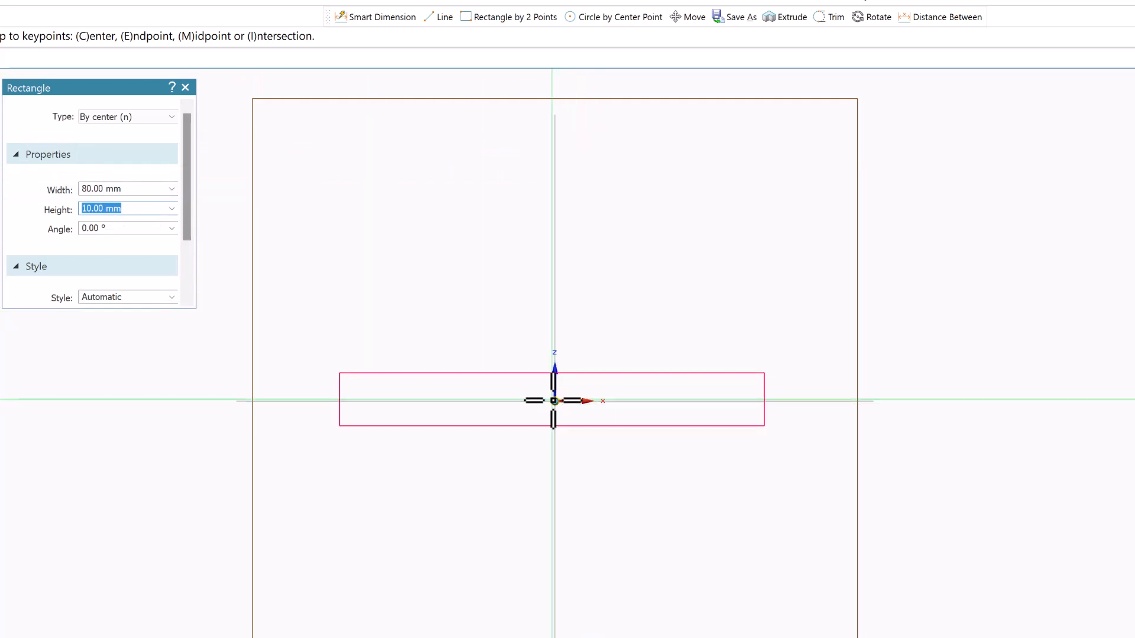
pyautogui.click(554, 401)
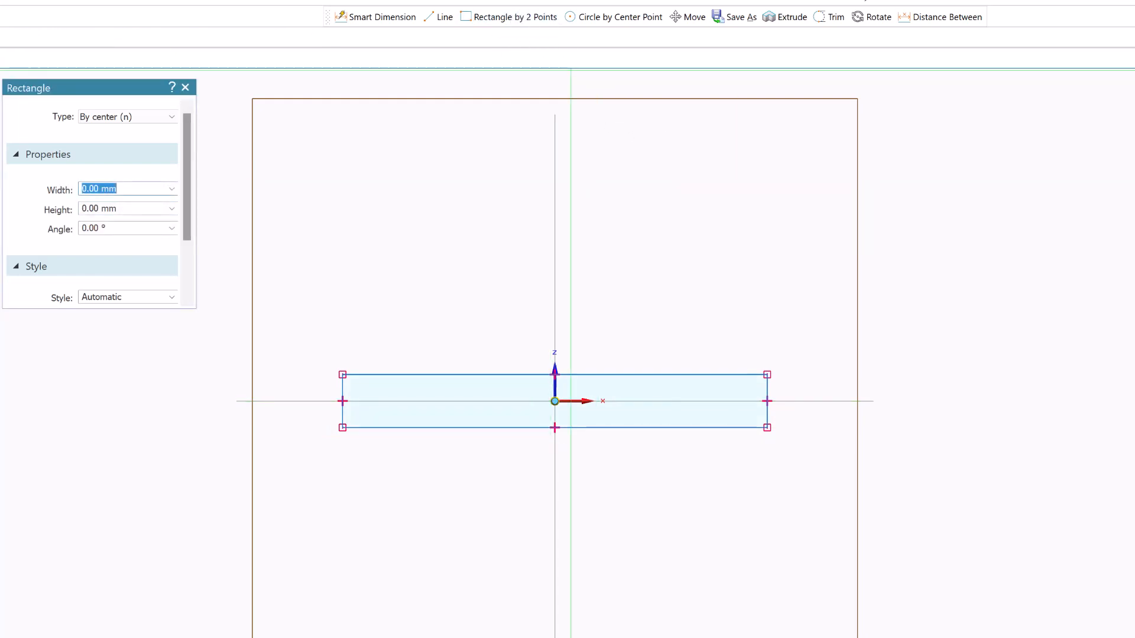
pyautogui.press('Escape')
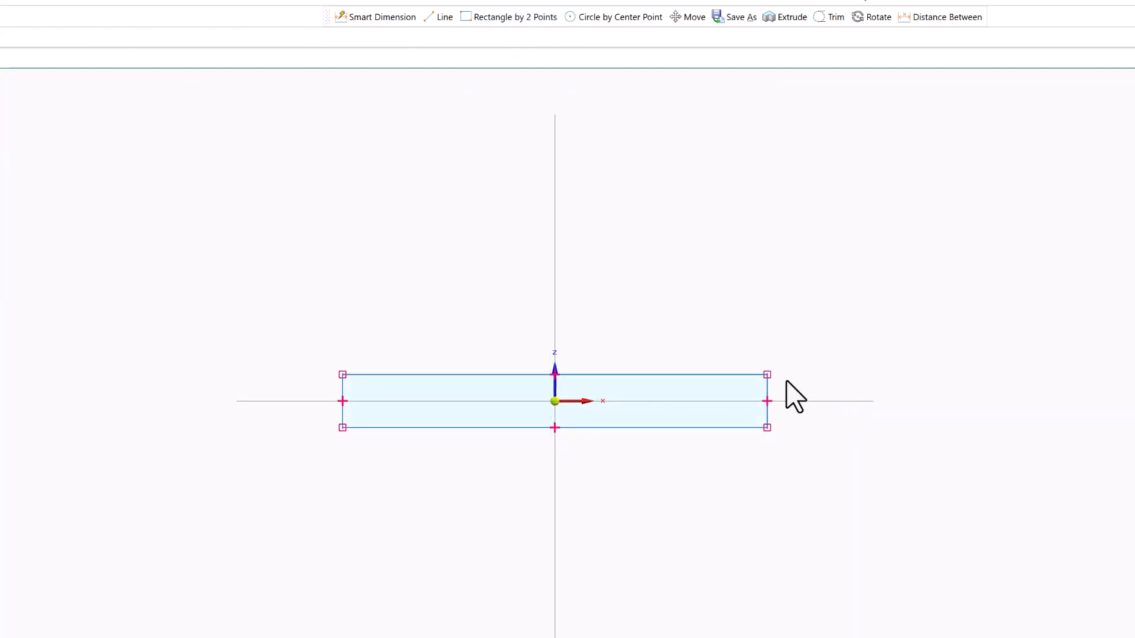
# Step: Add Smart Dimensions for the rectangle's height beside its right edge and its width below the bottom edge
pyautogui.press('d')
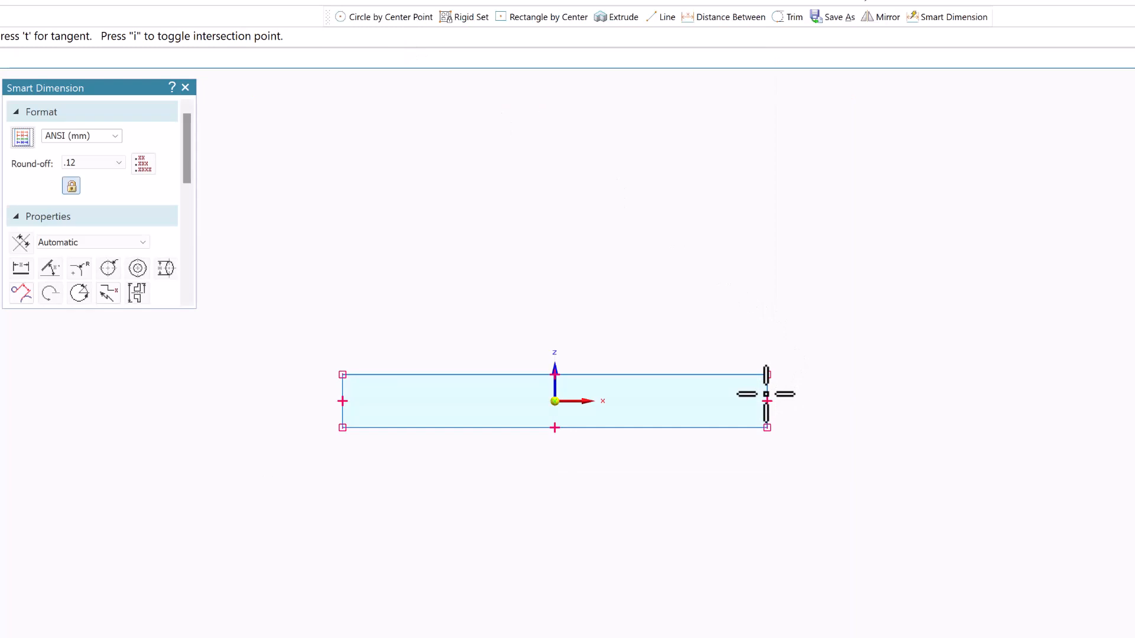
pyautogui.click(781, 401)
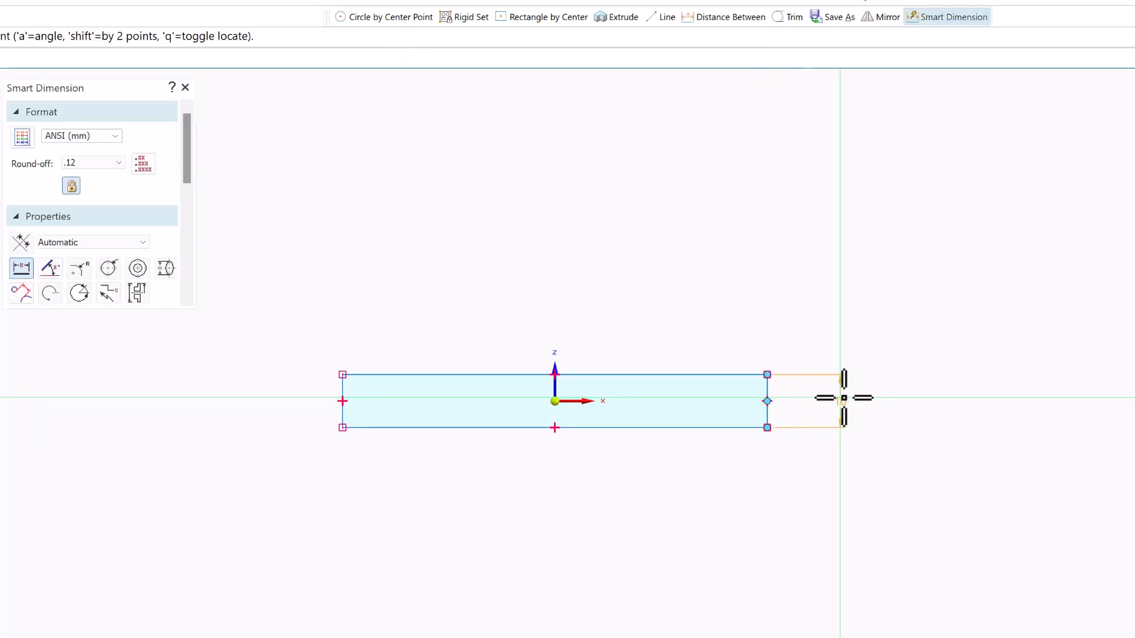
pyautogui.click(838, 418)
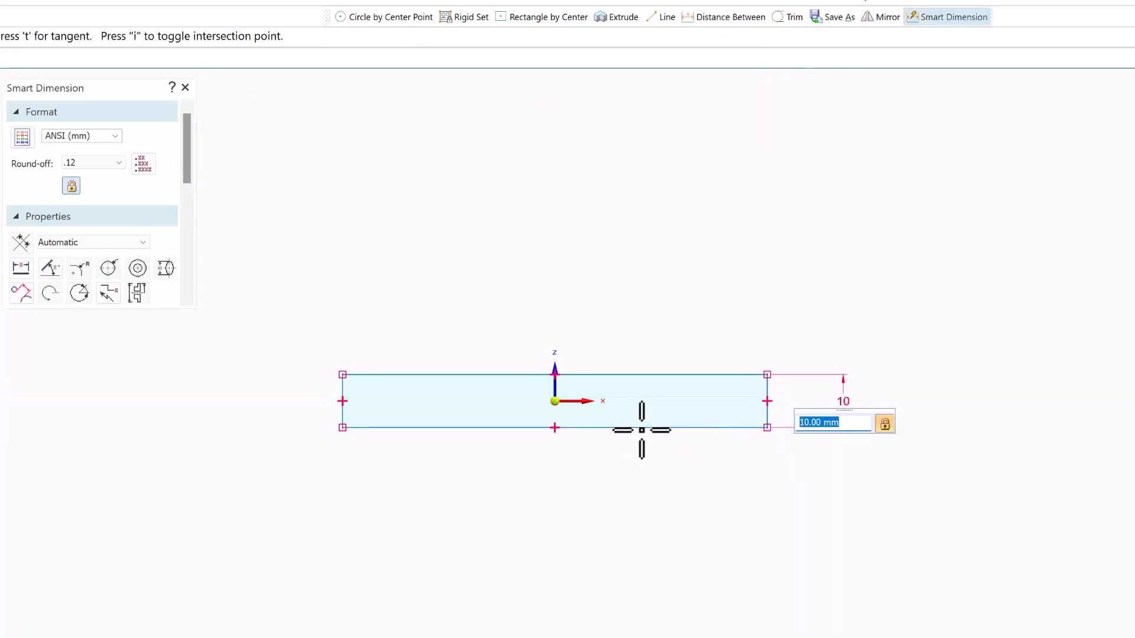
pyautogui.click(641, 429)
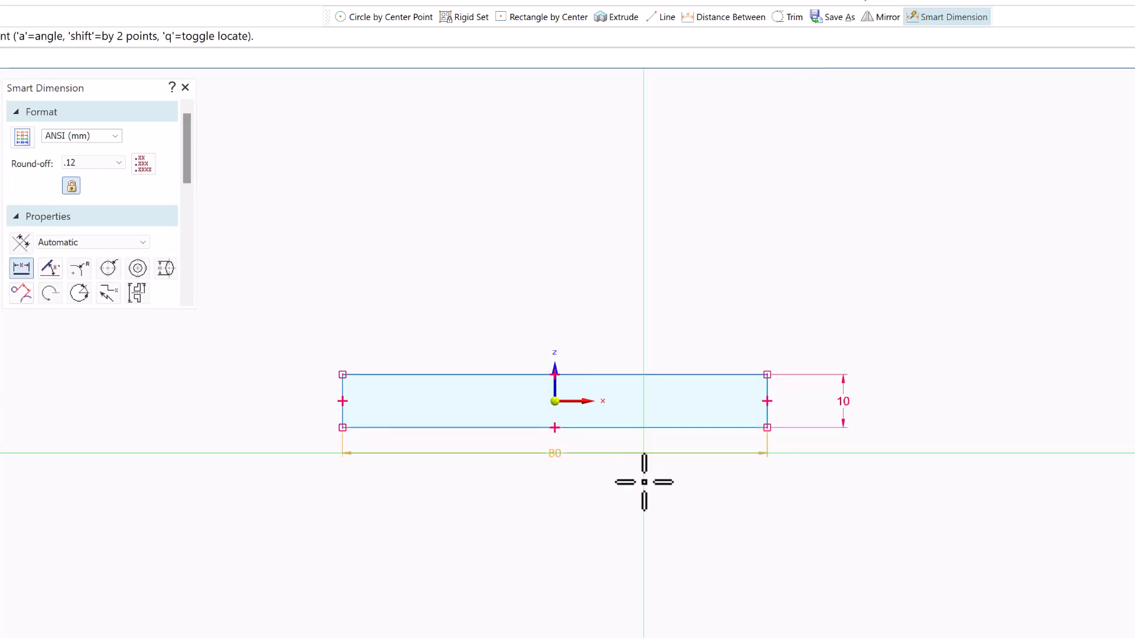
pyautogui.click(645, 498)
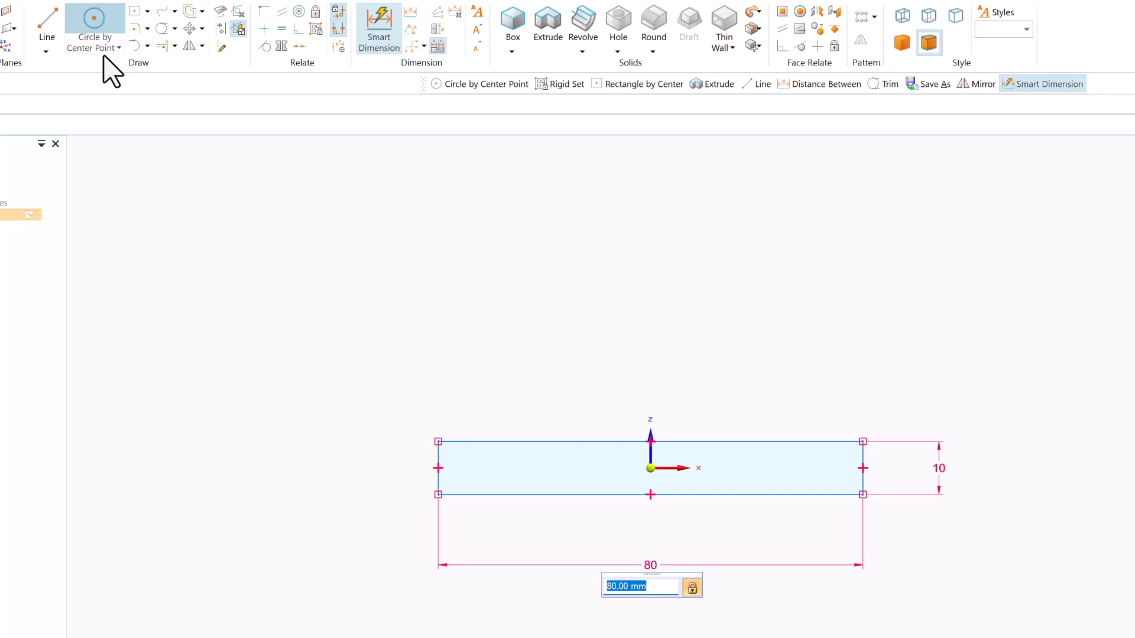
# Step: Draw two 25 mm diameter circles, one vertically above the origin and one above and beyond the rectangle's left end
pyautogui.click(102, 52)
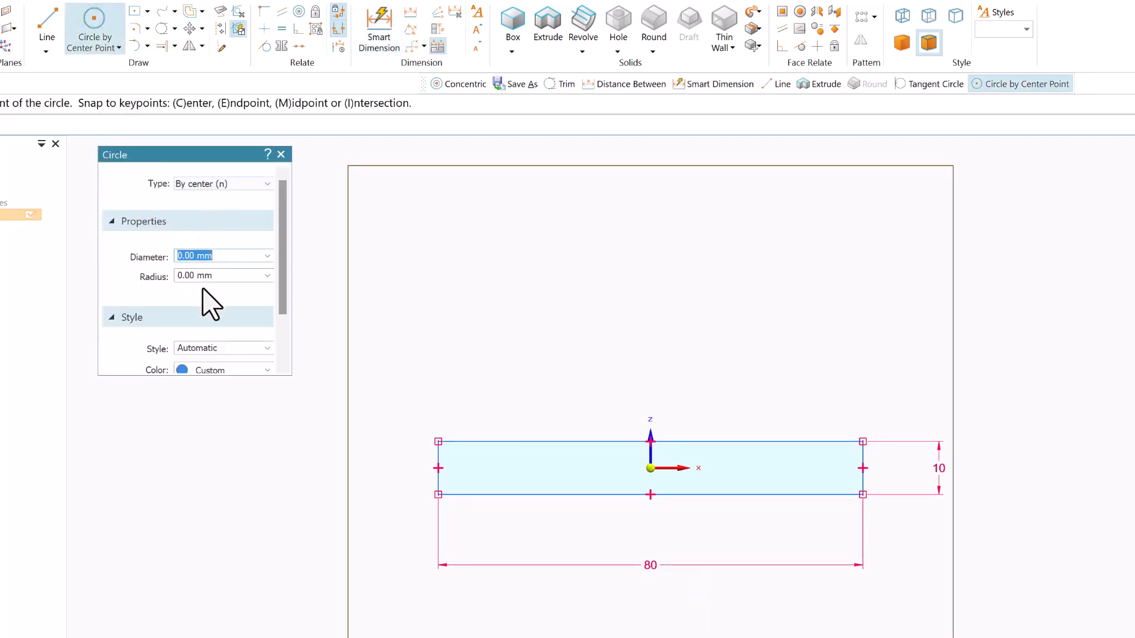
pyautogui.write('25')
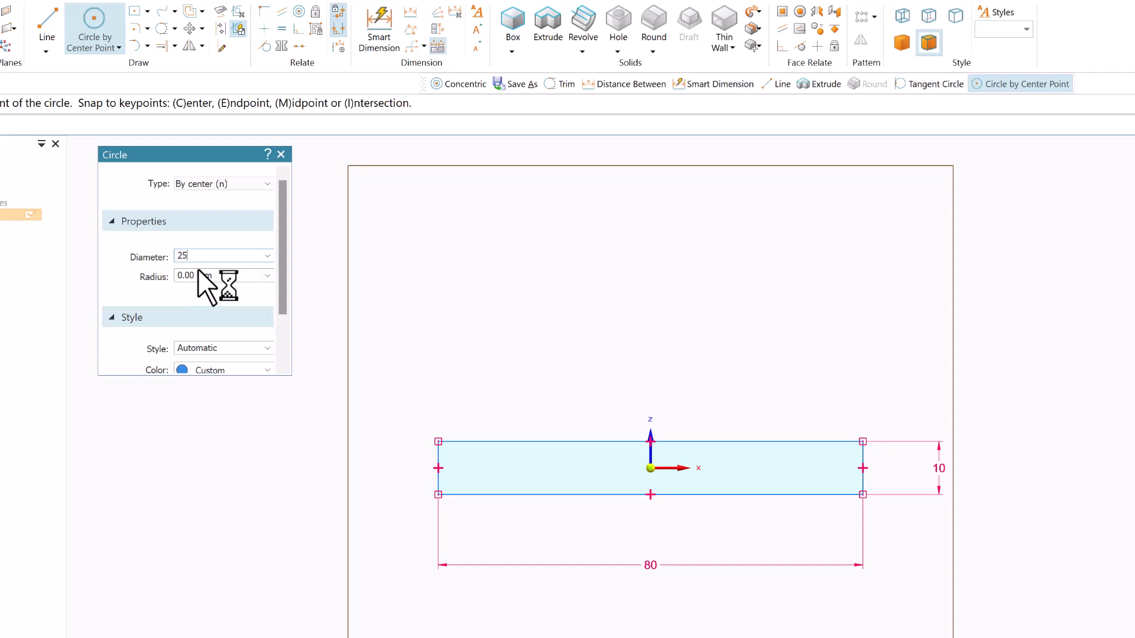
pyautogui.press('Return')
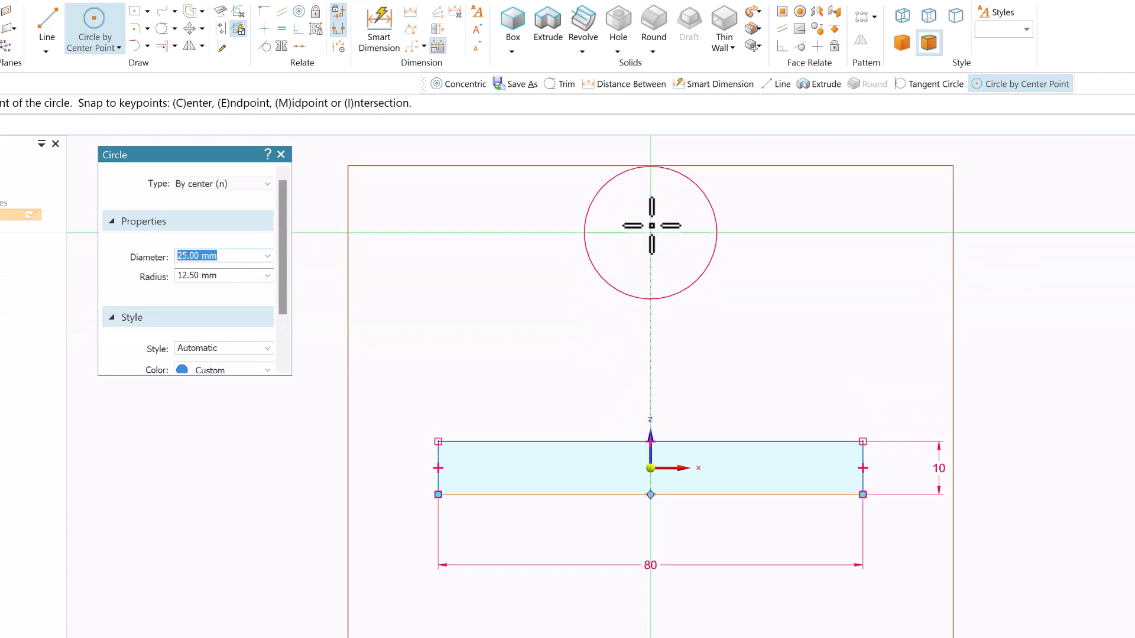
pyautogui.click(650, 190)
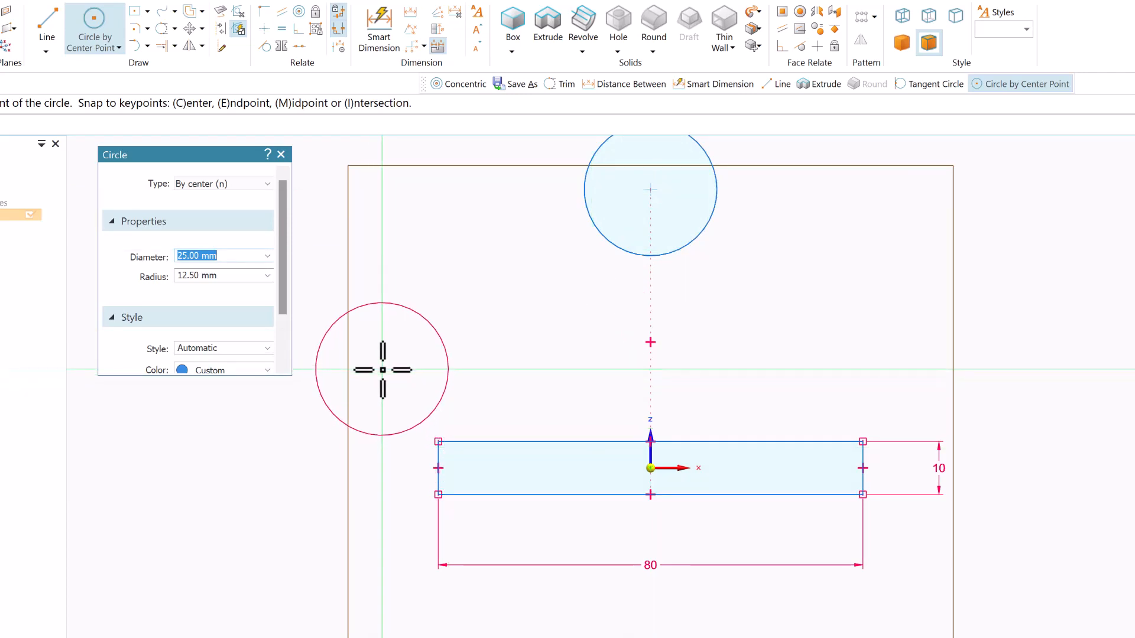
pyautogui.click(382, 370)
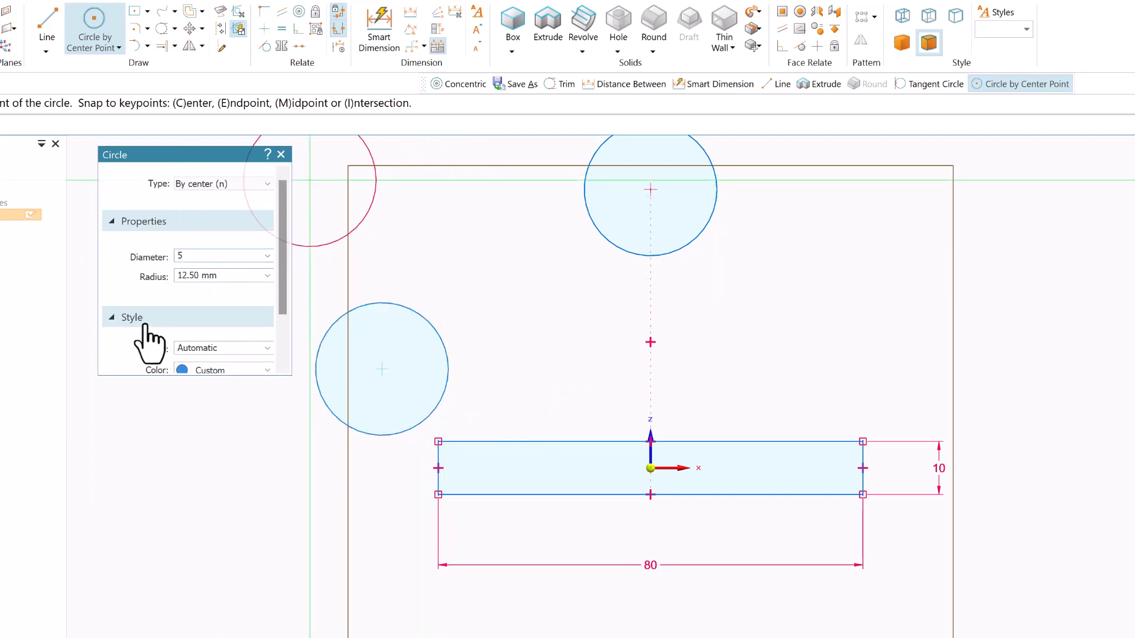
# Step: Draw a 50 mm diameter circle around each of the two 25 mm circles, sharing their centers
pyautogui.press('Return')
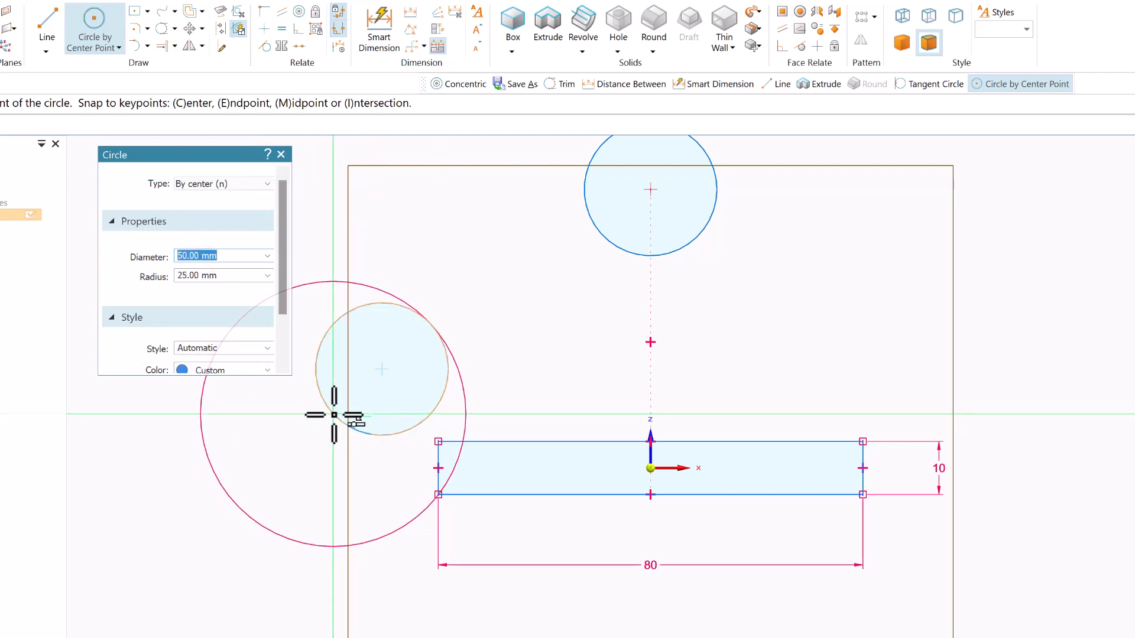
pyautogui.click(383, 368)
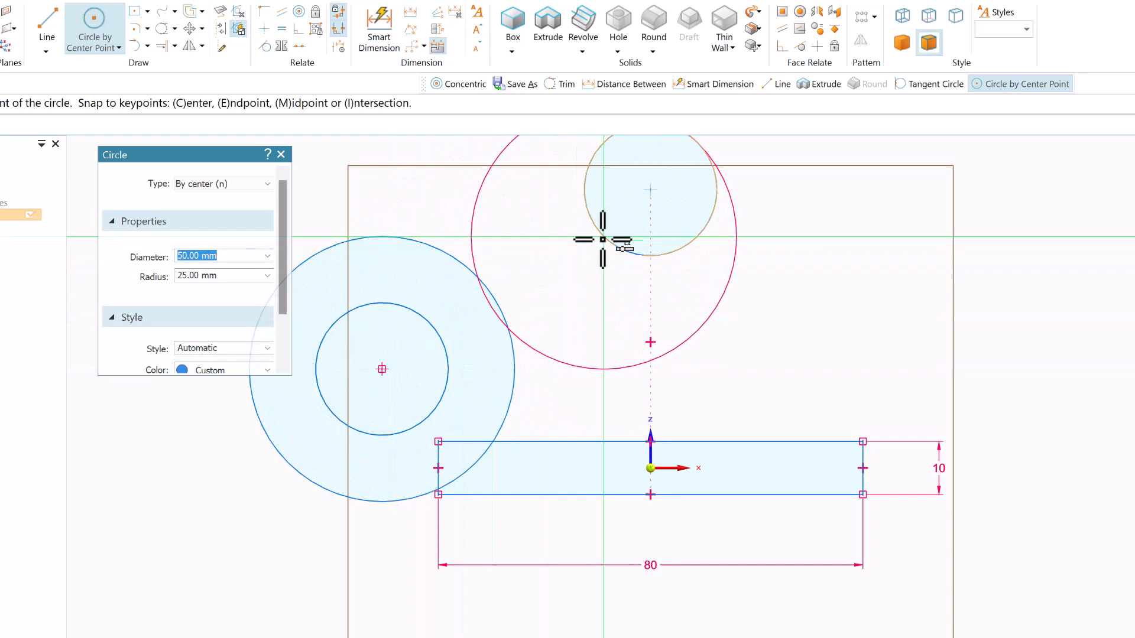
pyautogui.click(650, 190)
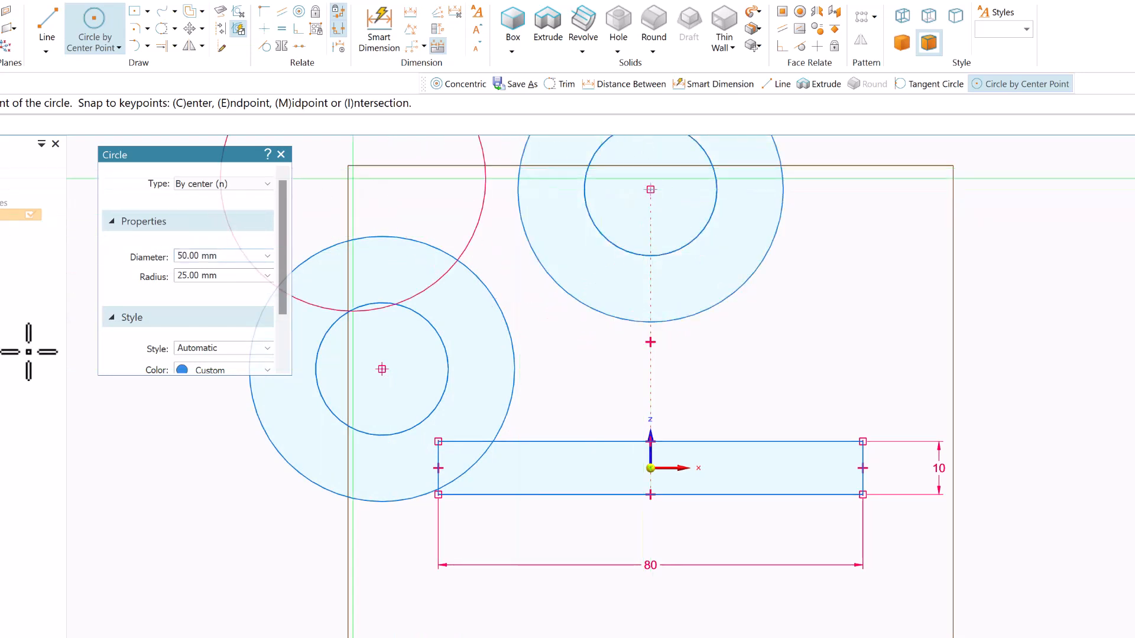
# Step: Apply a concentric relation between the outer and inner circles of both the left and the upper pair
pyautogui.click(299, 12)
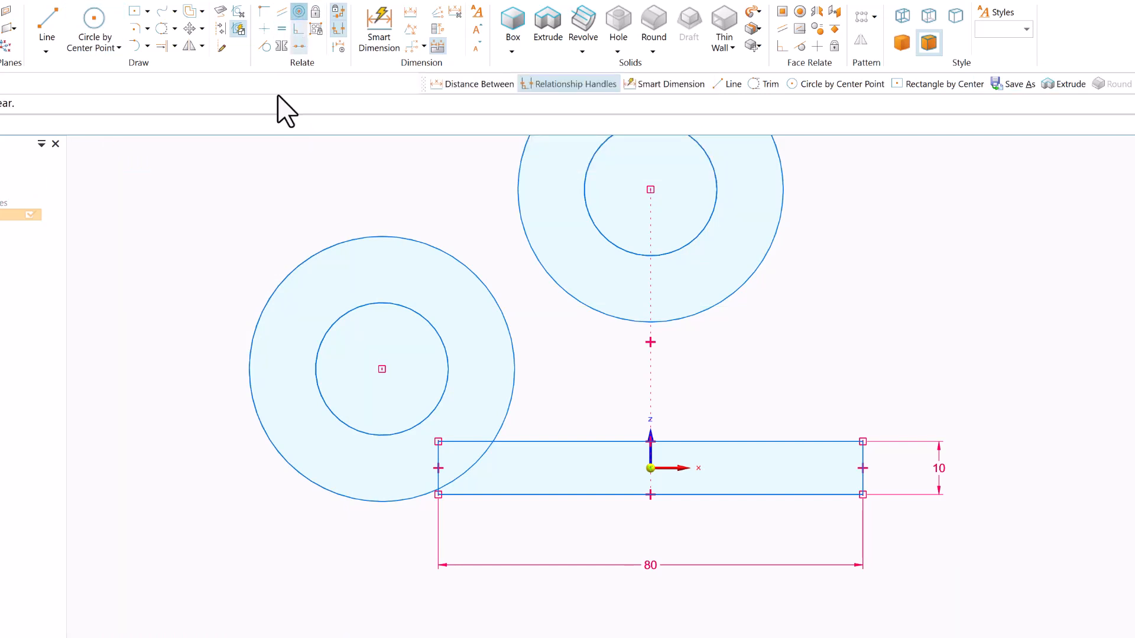
pyautogui.click(257, 326)
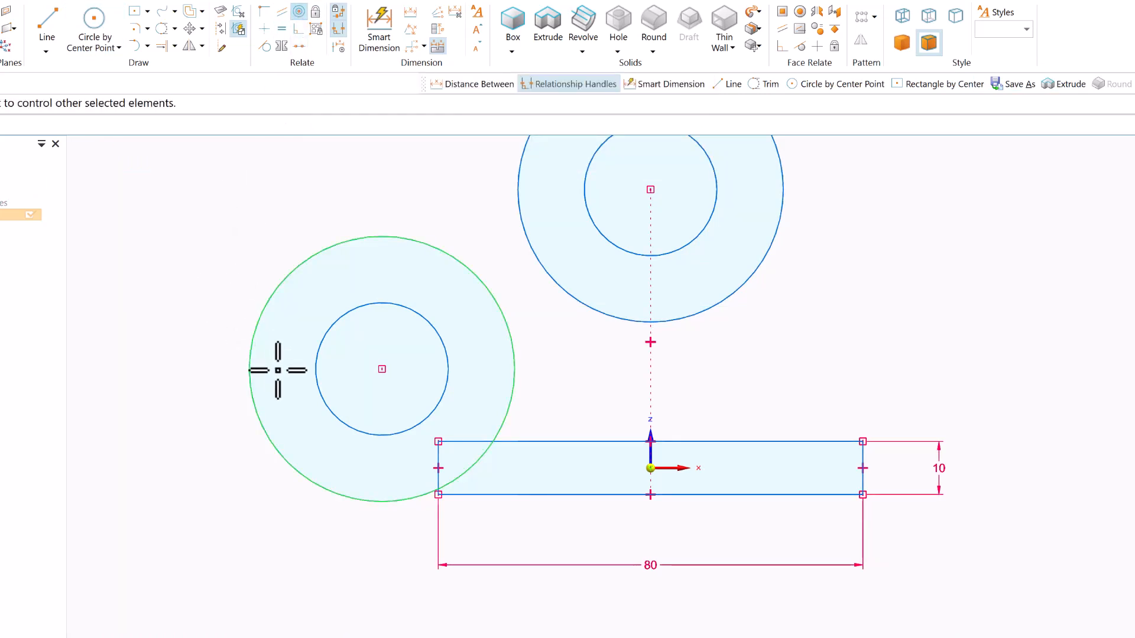
pyautogui.click(320, 390)
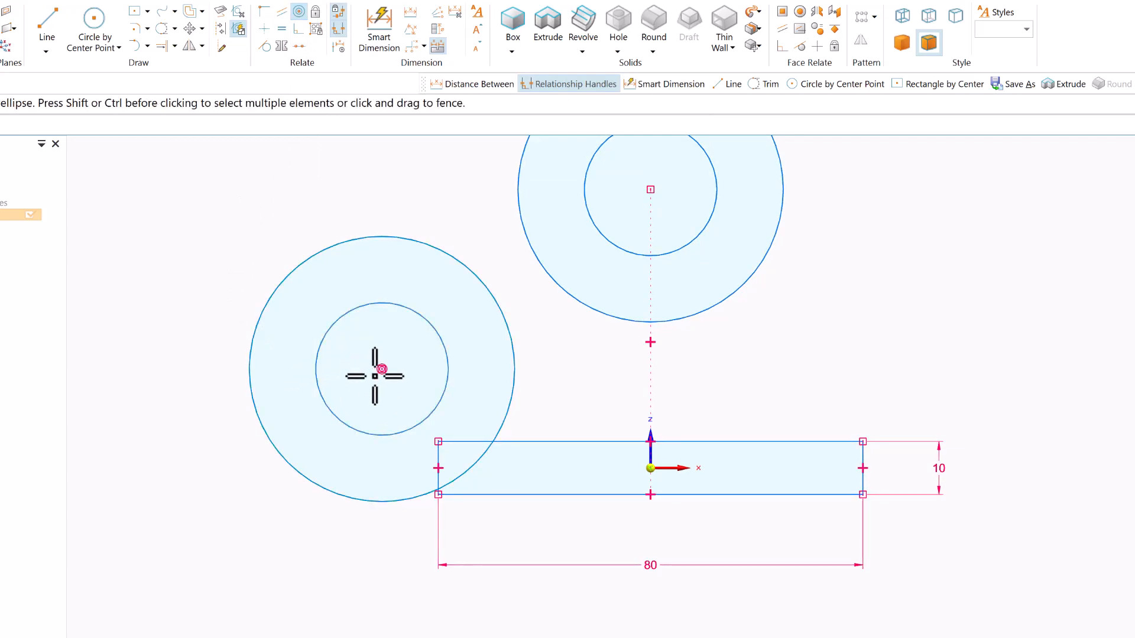
pyautogui.click(520, 209)
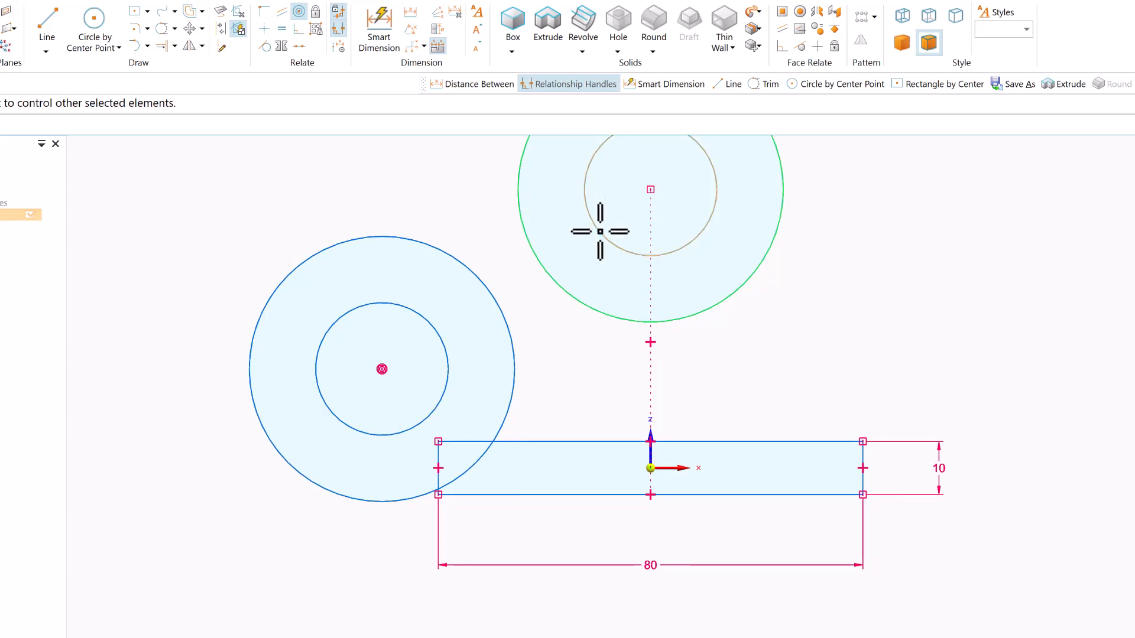
pyautogui.click(604, 226)
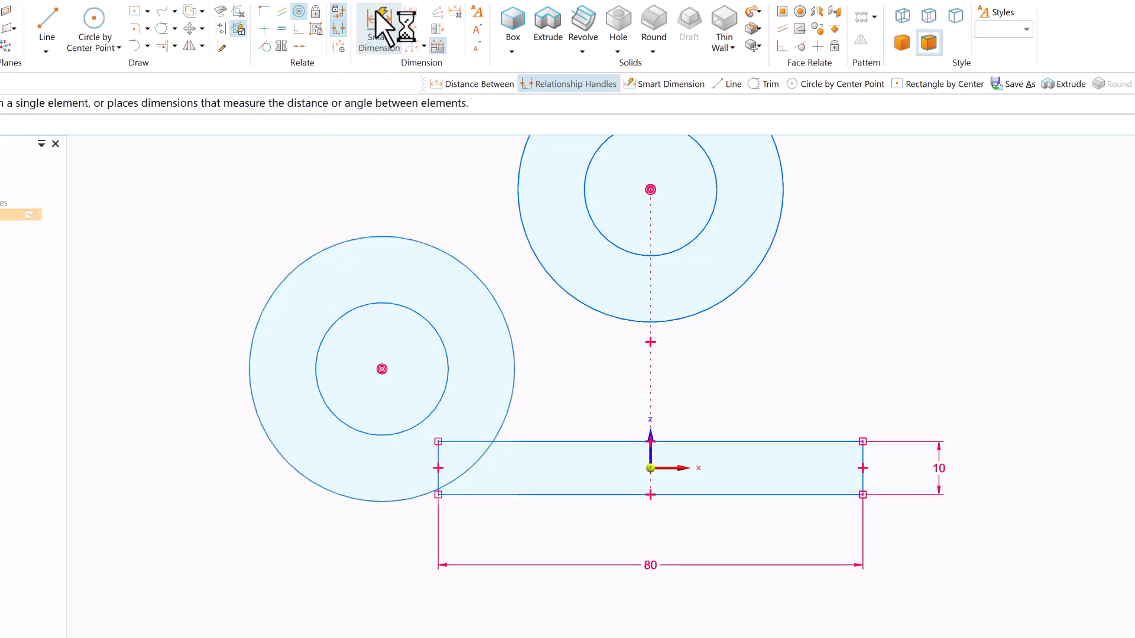
# Step: Add a 20 mm vertical Distance Between dimension from the left circles' center to the rectangle's top edge
pyautogui.click(410, 11)
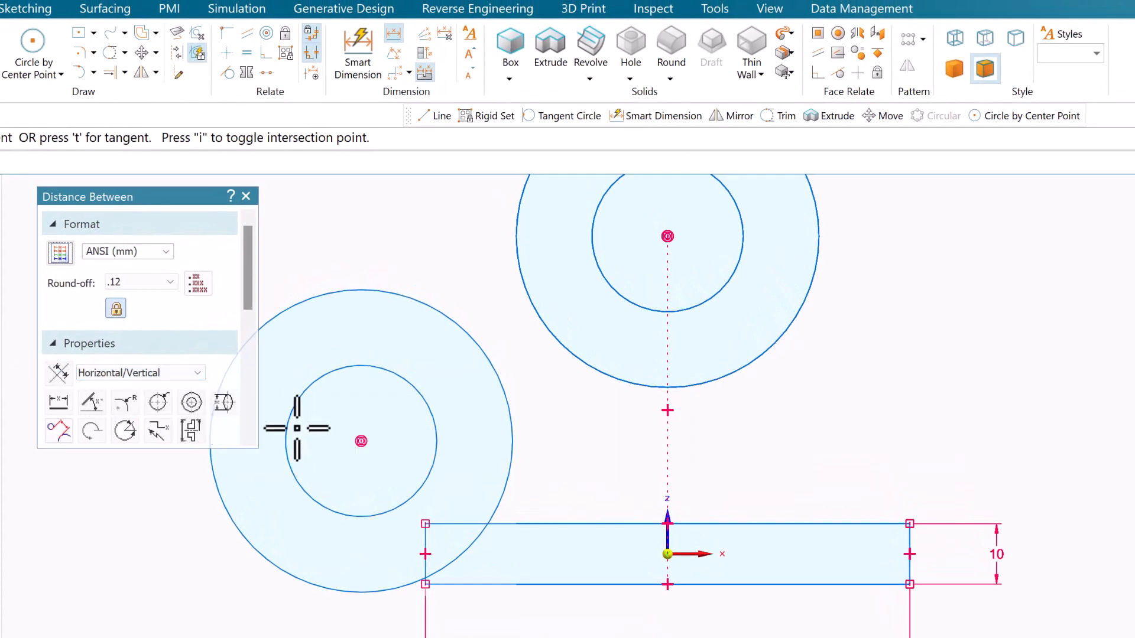
pyautogui.click(285, 437)
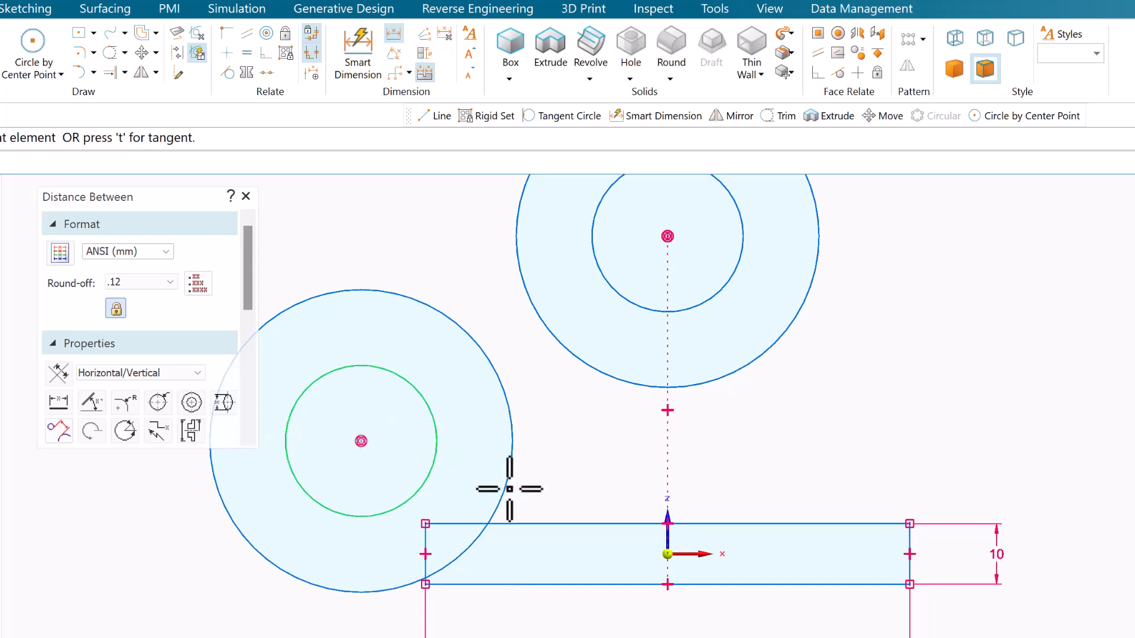
pyautogui.click(544, 524)
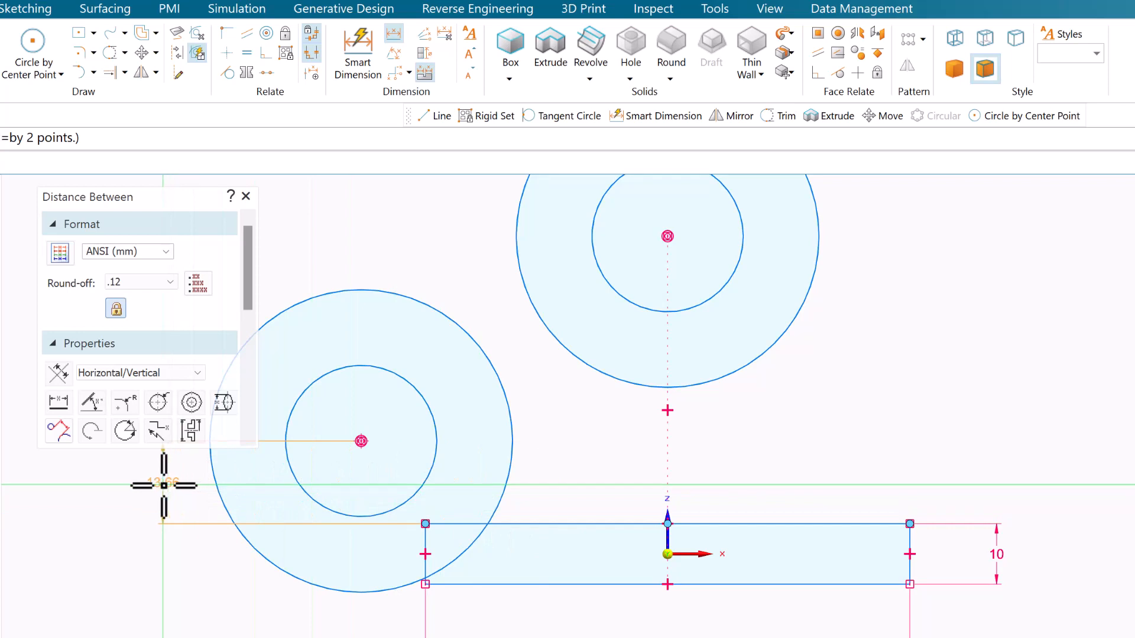
pyautogui.click(149, 472)
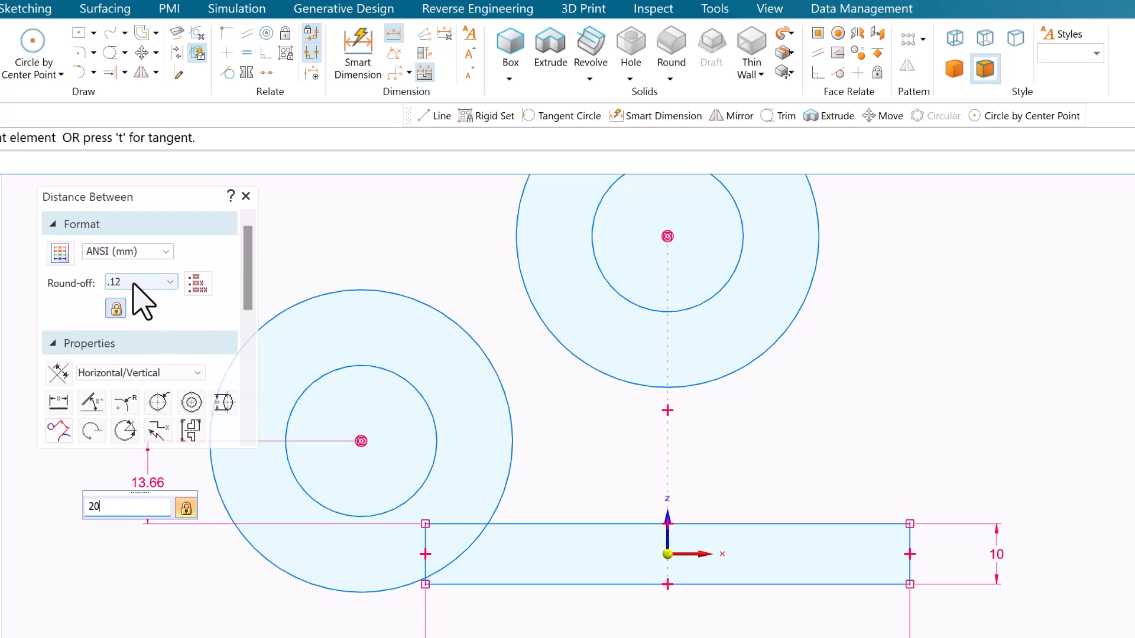
pyautogui.press('Return')
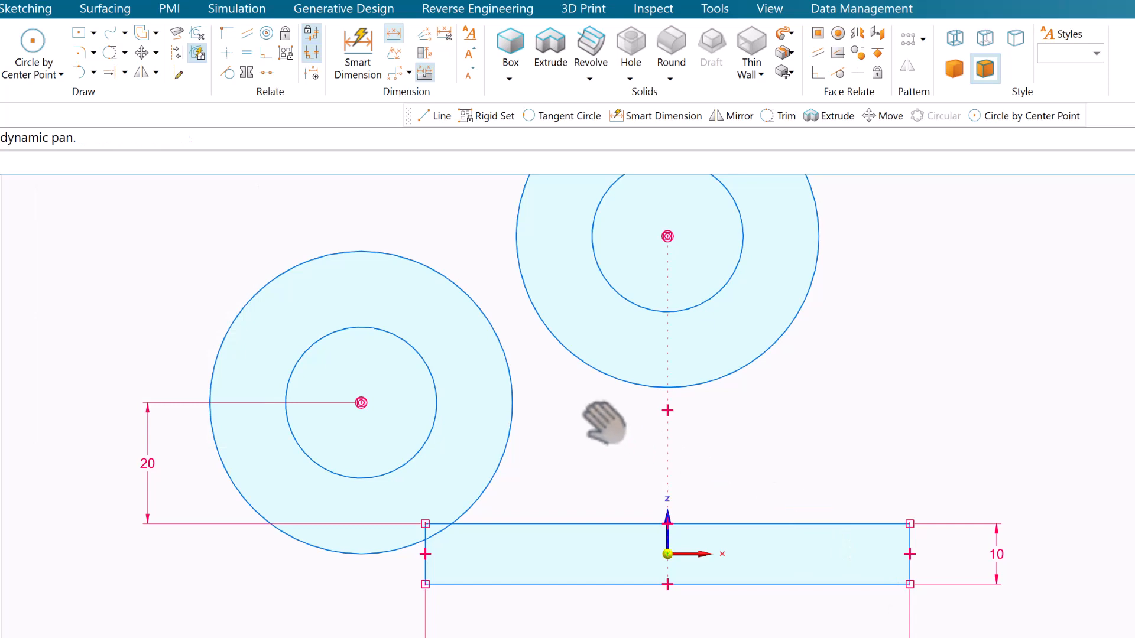
# Step: Add a 47.5 mm horizontal Distance Between dimension from the left circles' center to the upper circles' center
pyautogui.moveTo(582, 410); pyautogui.dragTo(585, 590, button='middle')
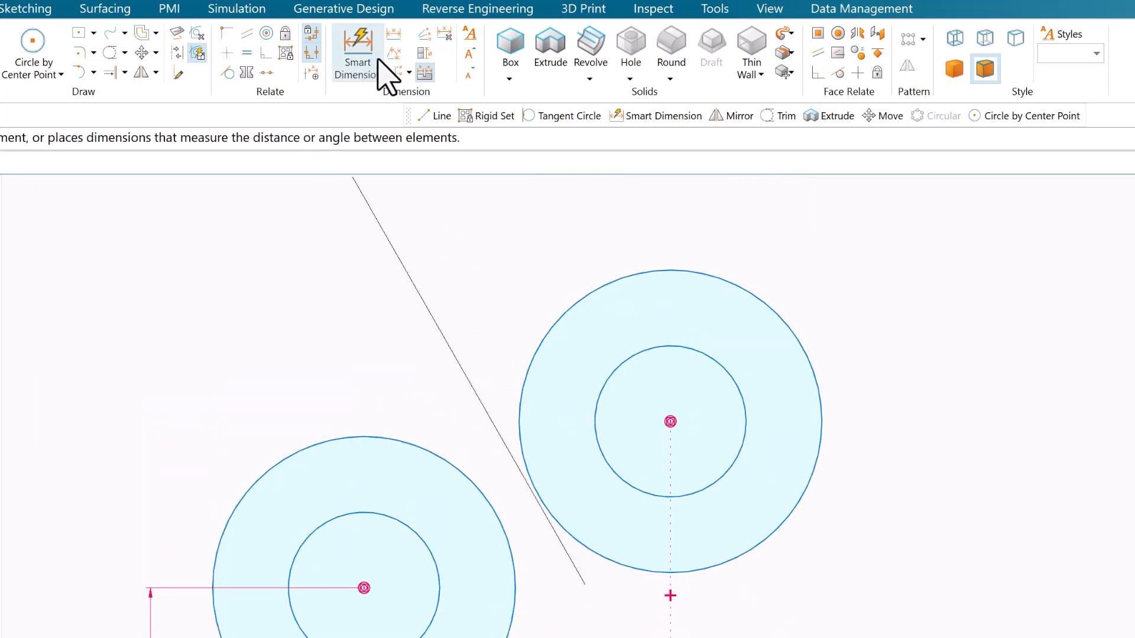
pyautogui.click(394, 32)
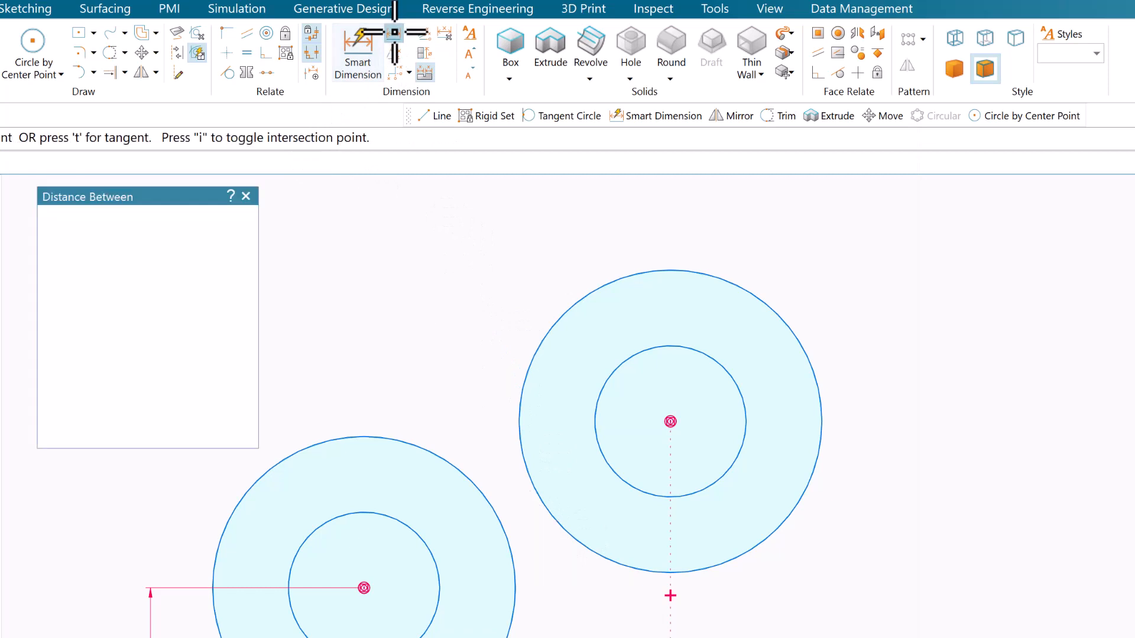
pyautogui.click(360, 510)
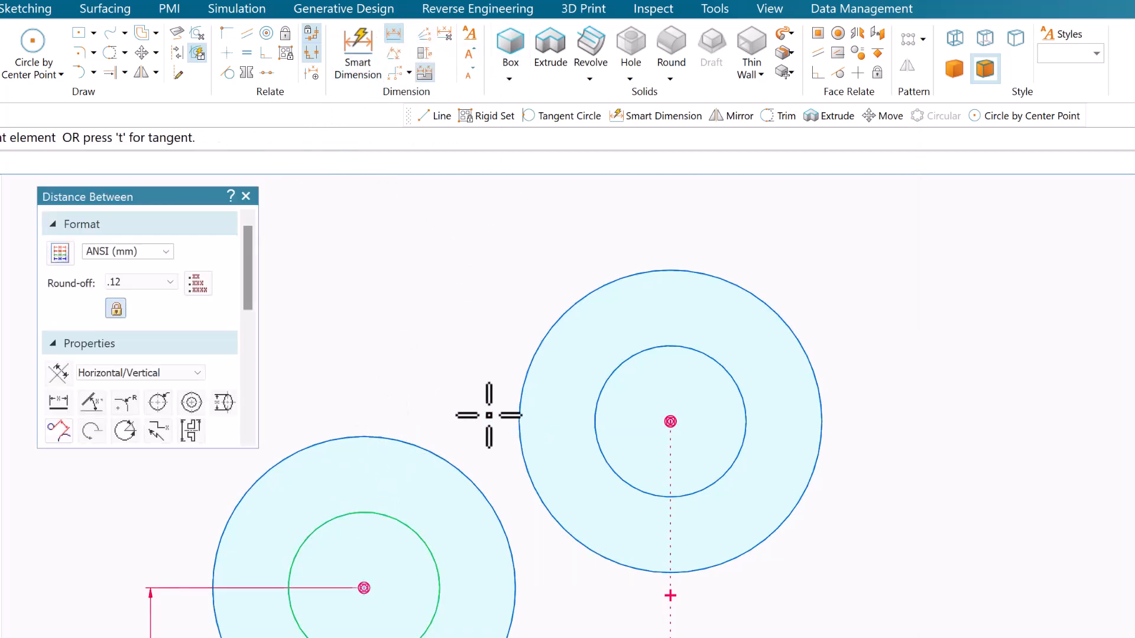
pyautogui.click(671, 346)
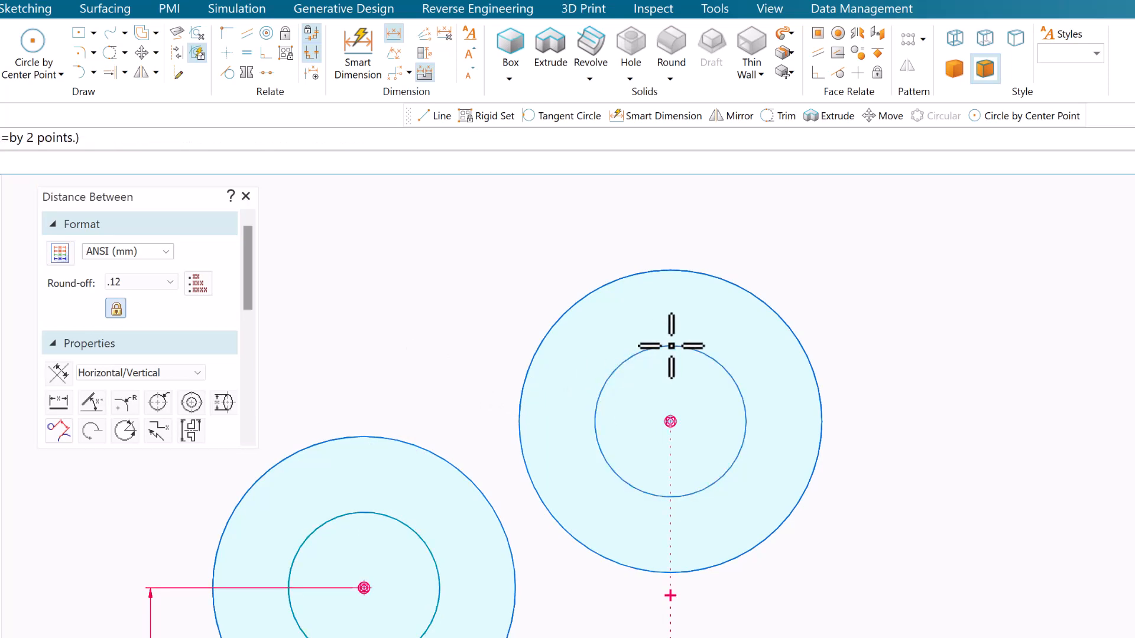
pyautogui.click(509, 202)
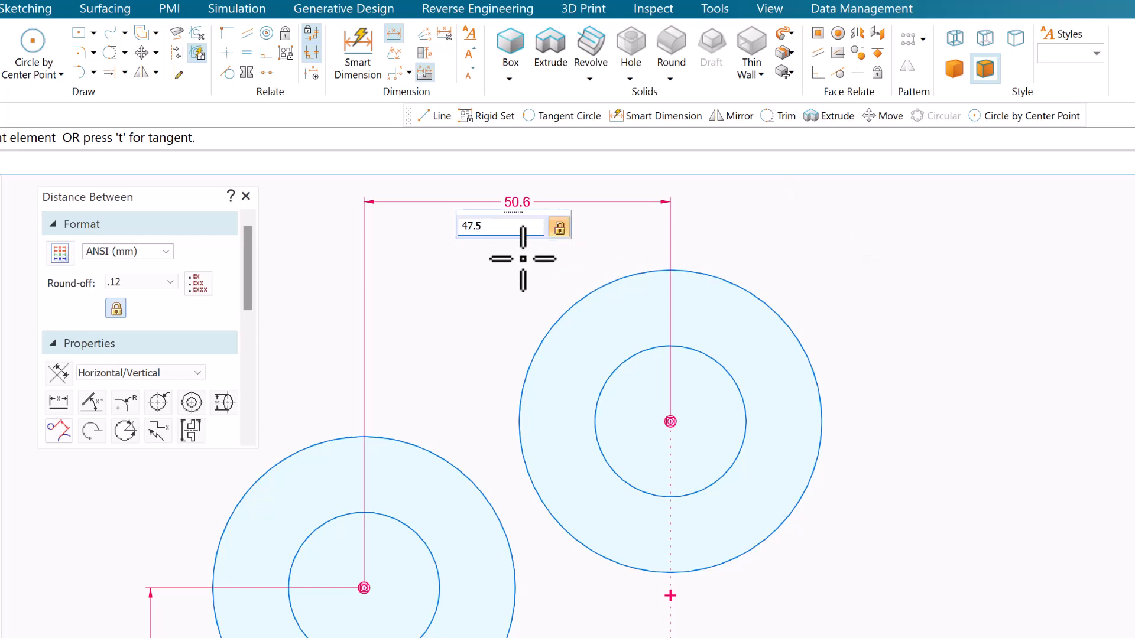
pyautogui.press('Return')
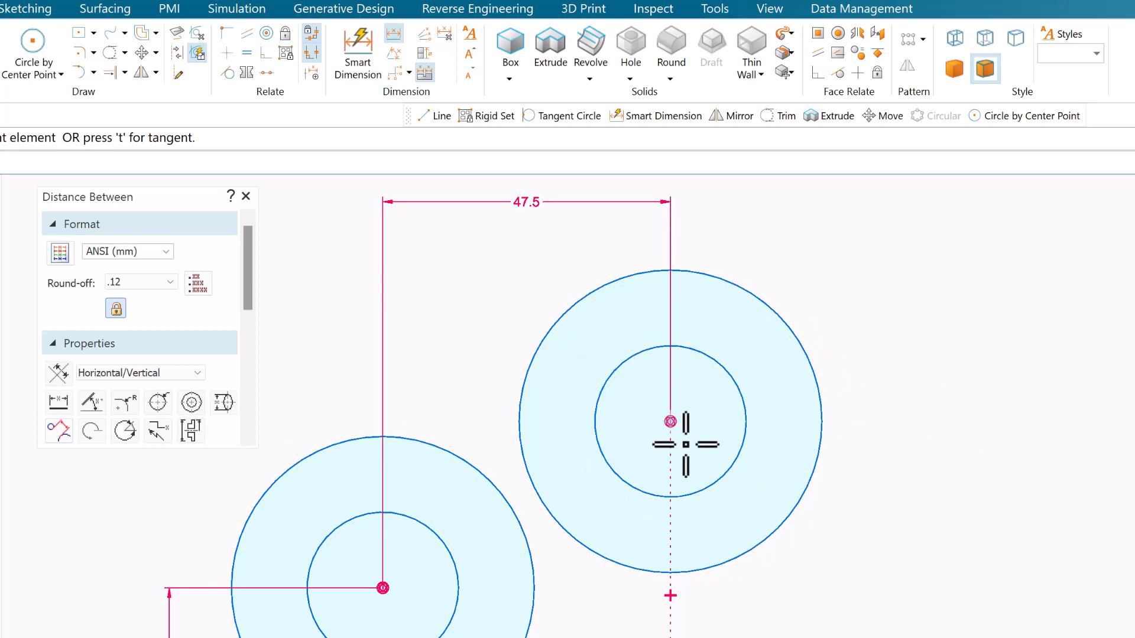
# Step: Add a 50 mm vertical Distance Between dimension from the upper circles' center to the rectangle's top edge
pyautogui.click(391, 37)
pyautogui.click(392, 37)
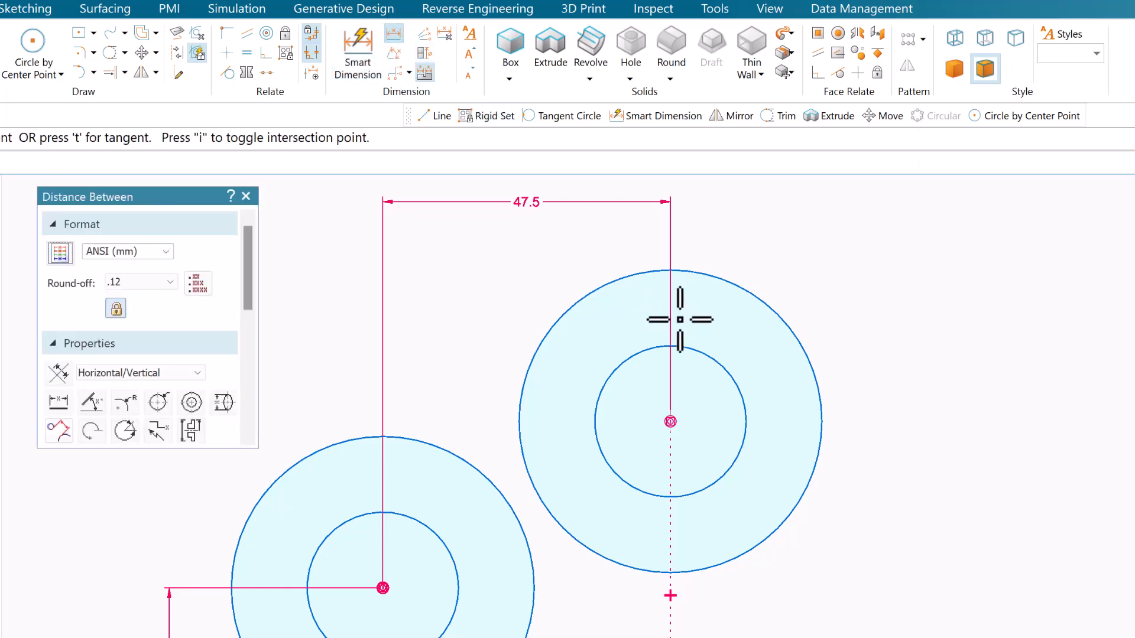
pyautogui.click(744, 418)
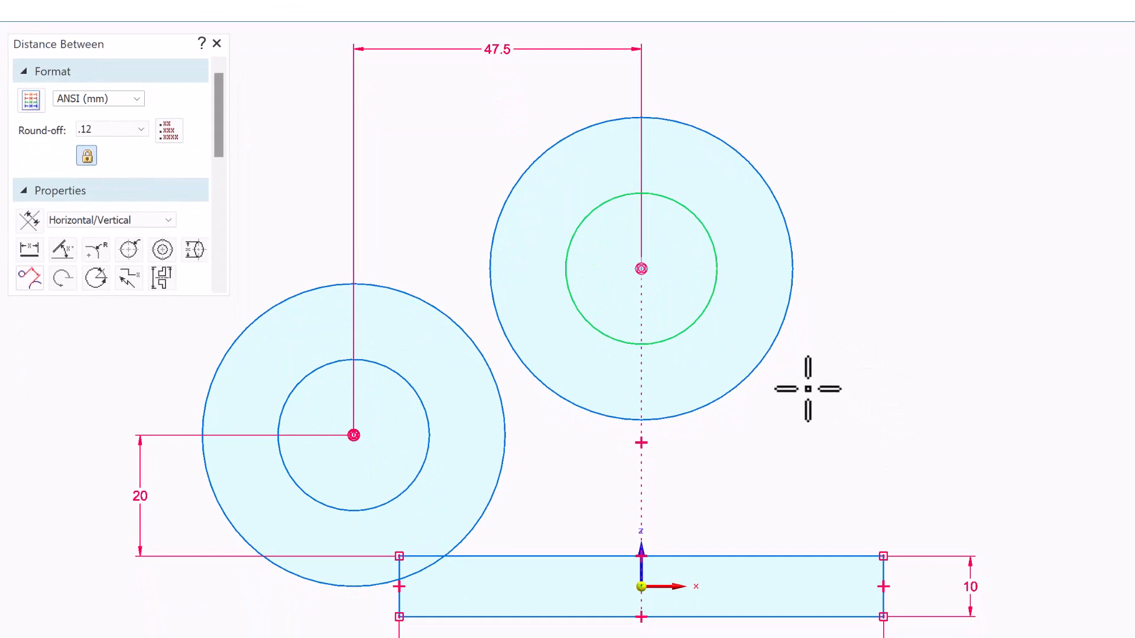
pyautogui.click(813, 556)
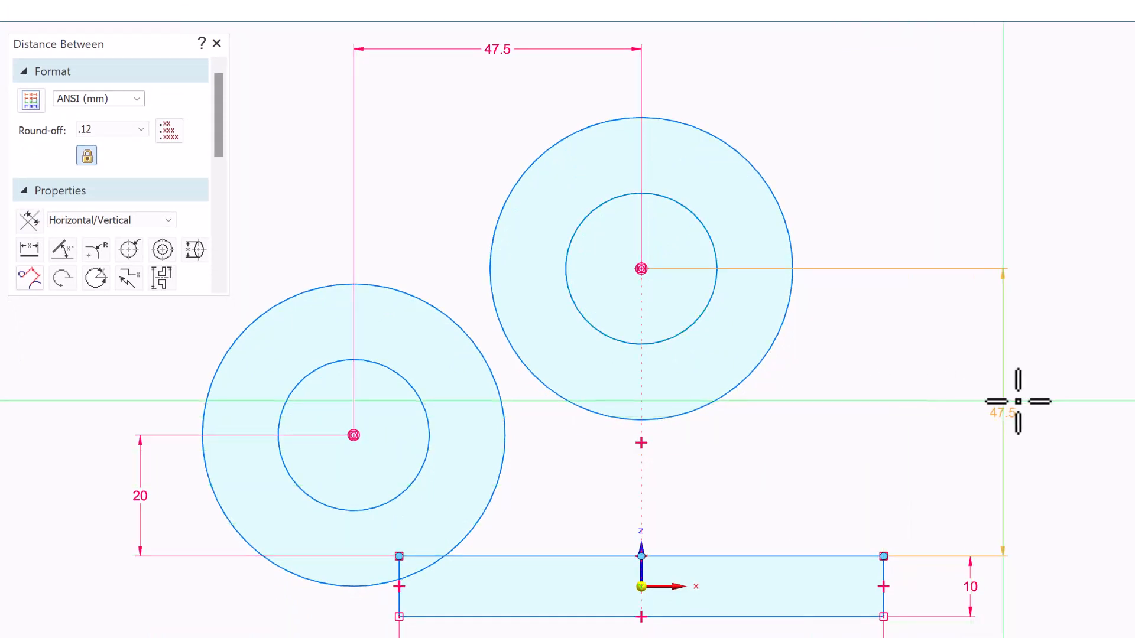
pyautogui.click(1079, 381)
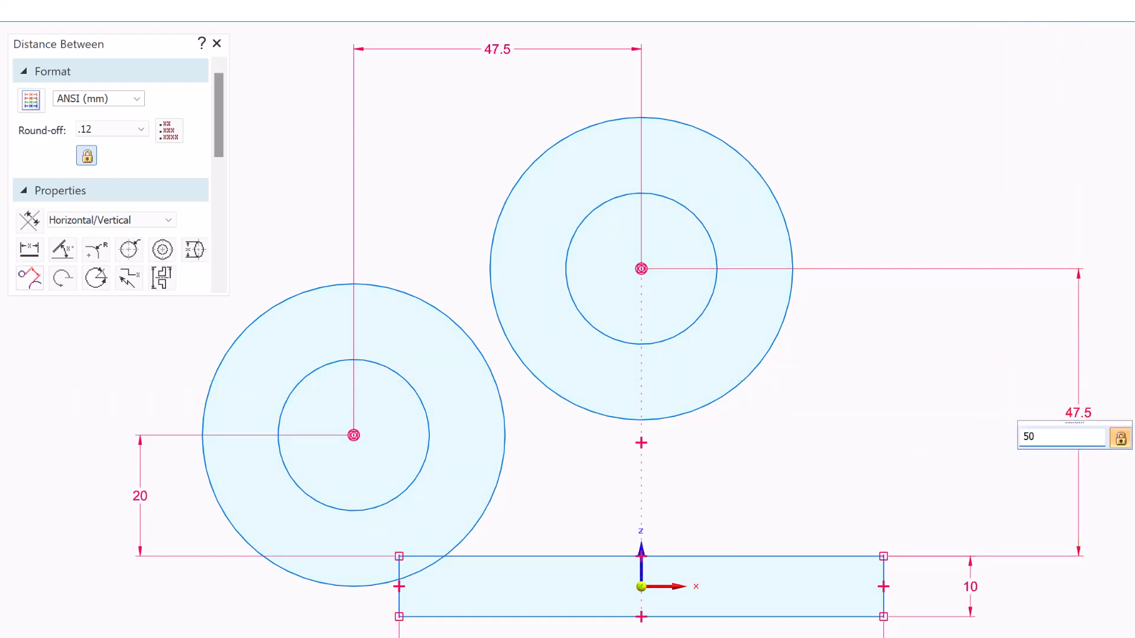
pyautogui.press('Return')
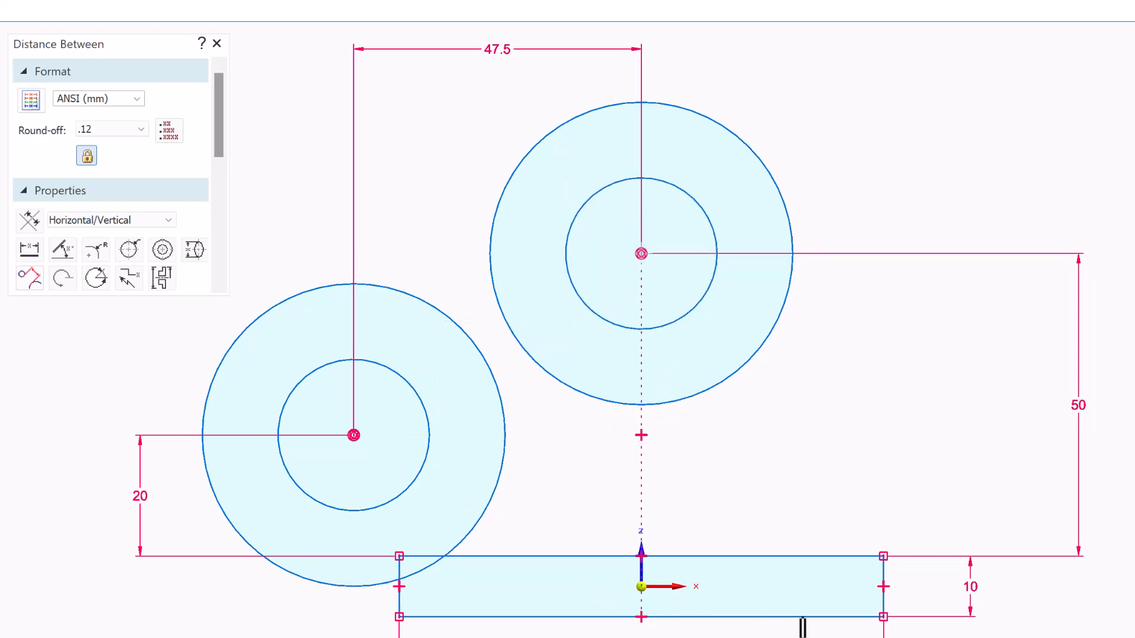
pyautogui.press('Escape')
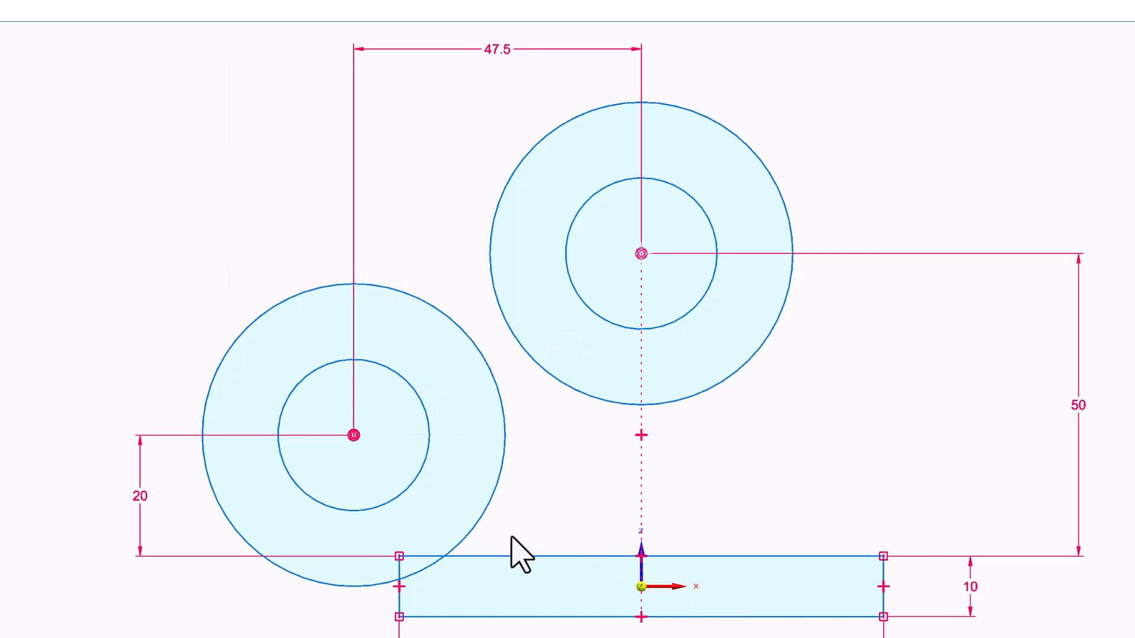
# Step: Trim away the part of the left outer circle that lies inside the rectangle
pyautogui.moveTo(297, 515)
pyautogui.mouseDown()
pyautogui.moveTo(452, 632)
pyautogui.moveTo(467, 621)
pyautogui.mouseUp()
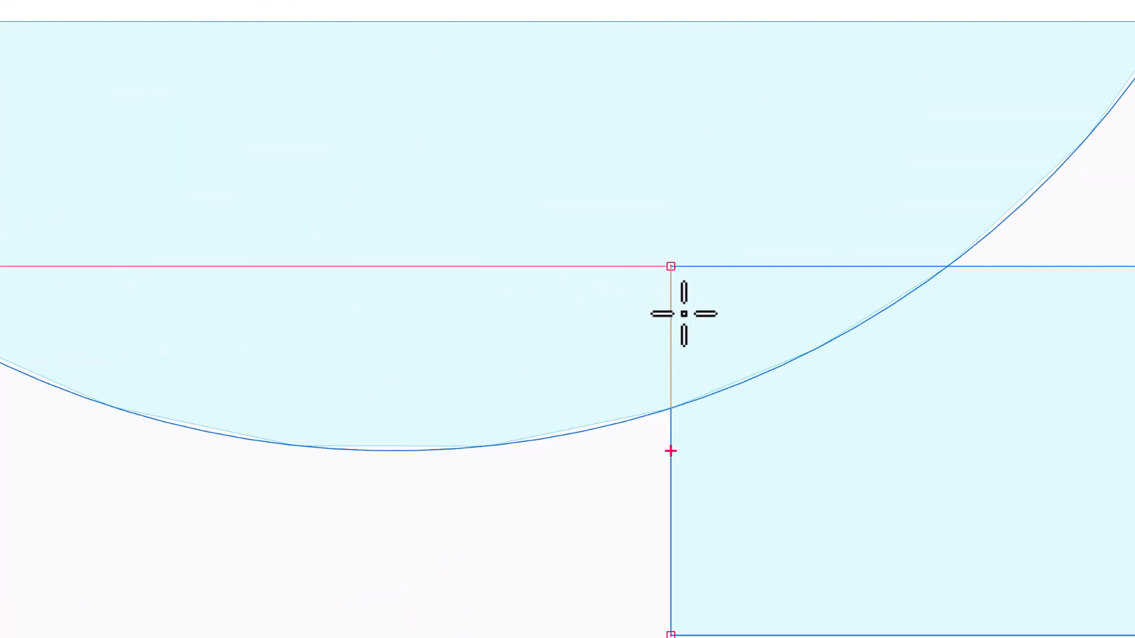
pyautogui.click(785, 361)
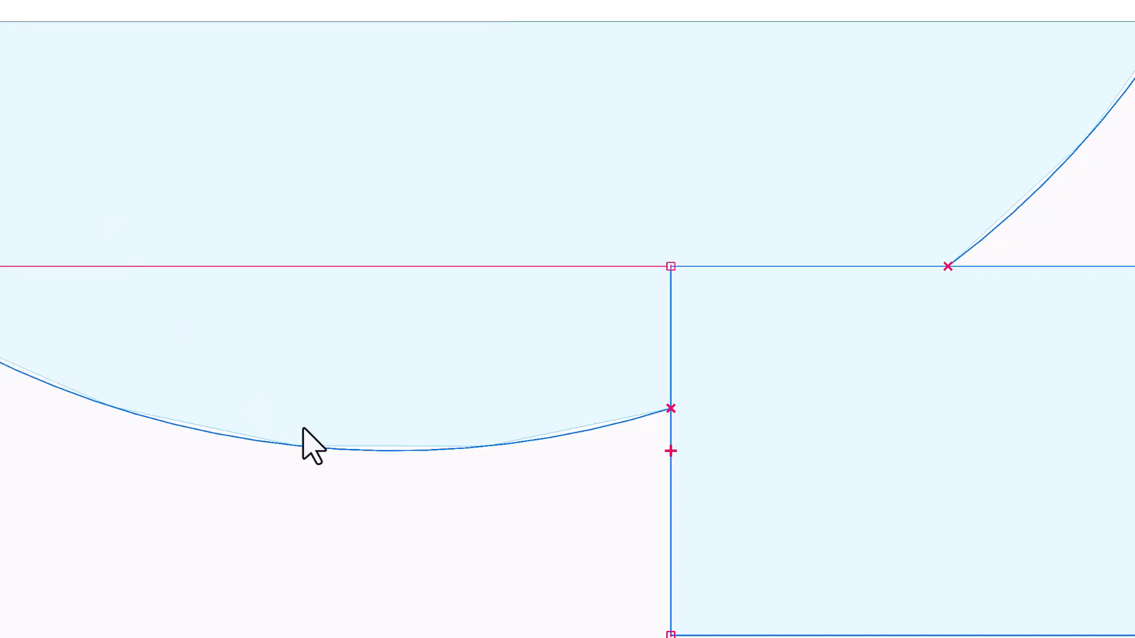
# Step: Draw a horizontal line about 10 mm long from the left outer circle's lowest point across the rectangle's edge and trim its overhang and the leftover arc
pyautogui.press('l')
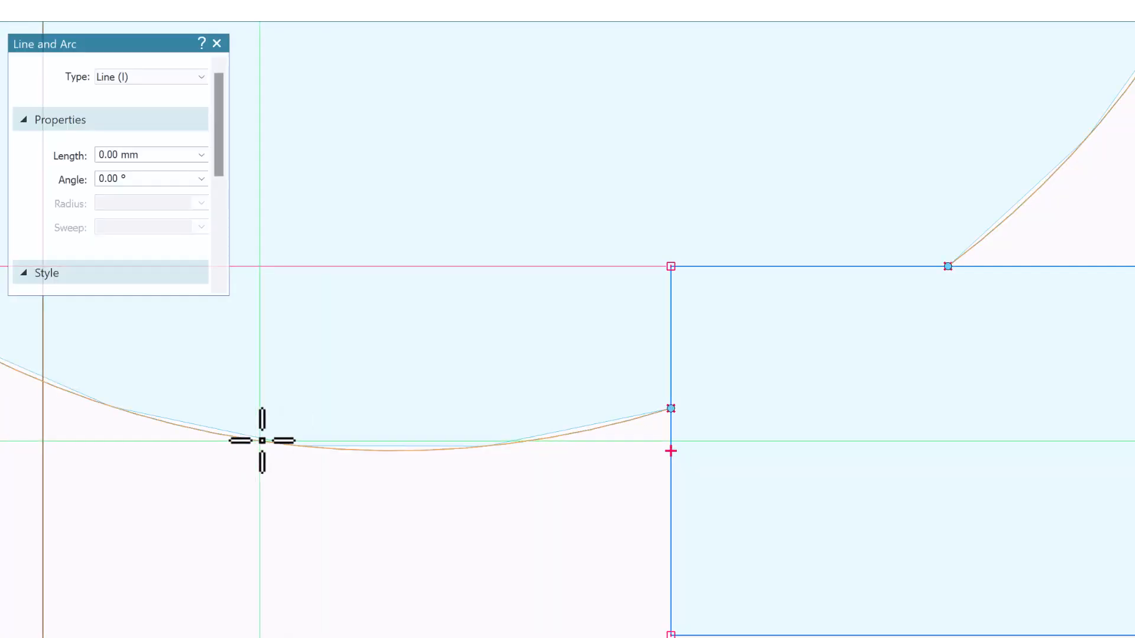
pyautogui.click(305, 447)
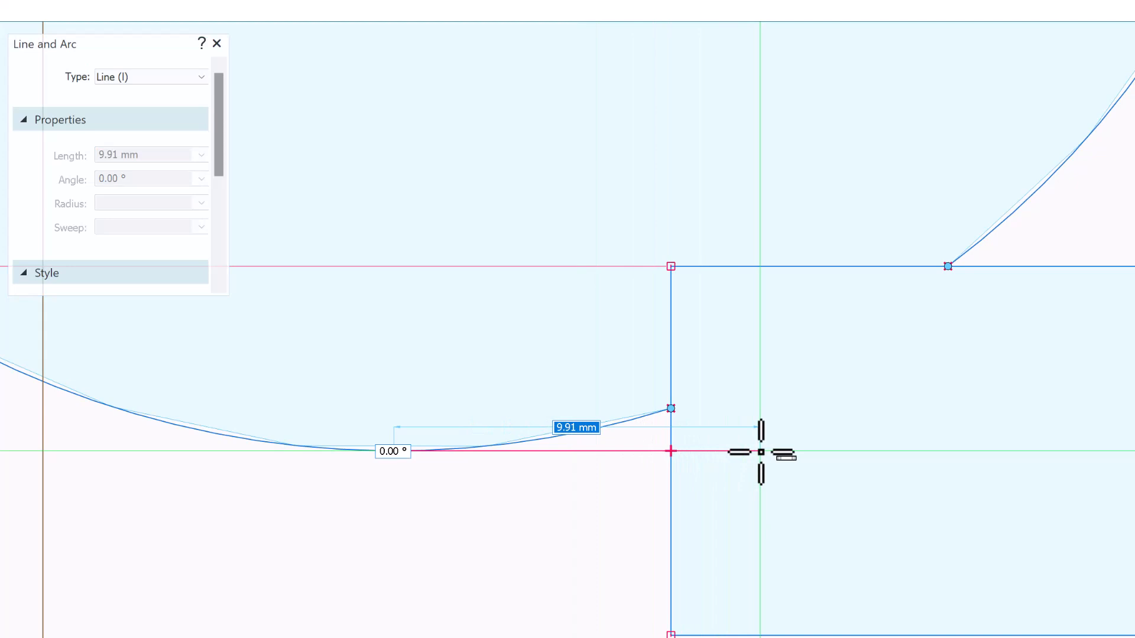
pyautogui.click(753, 385)
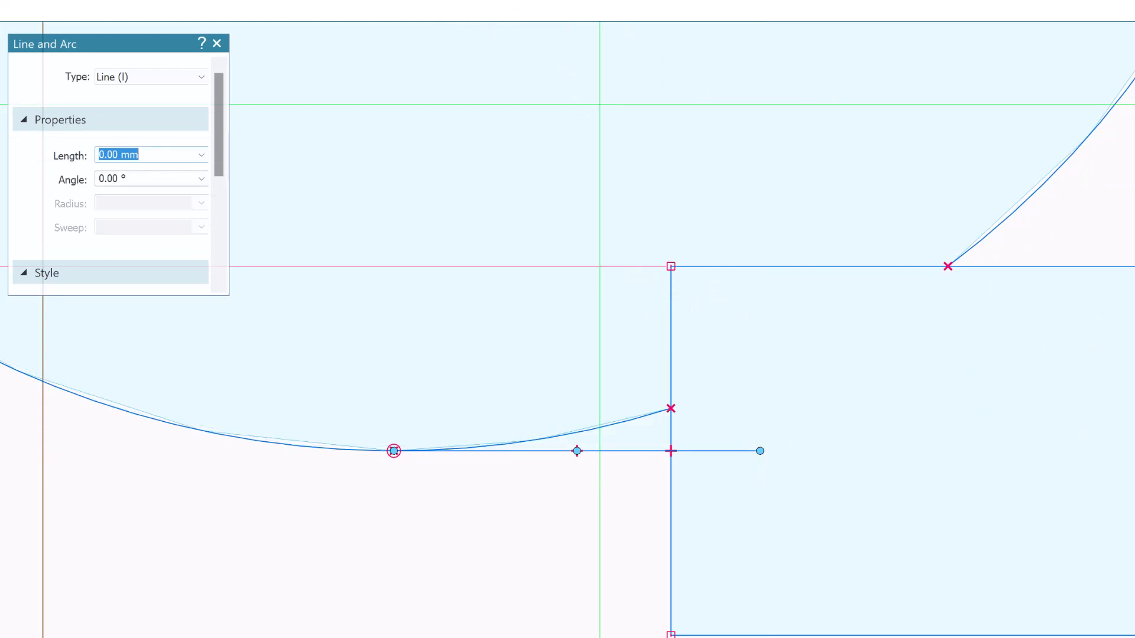
pyautogui.press('Escape')
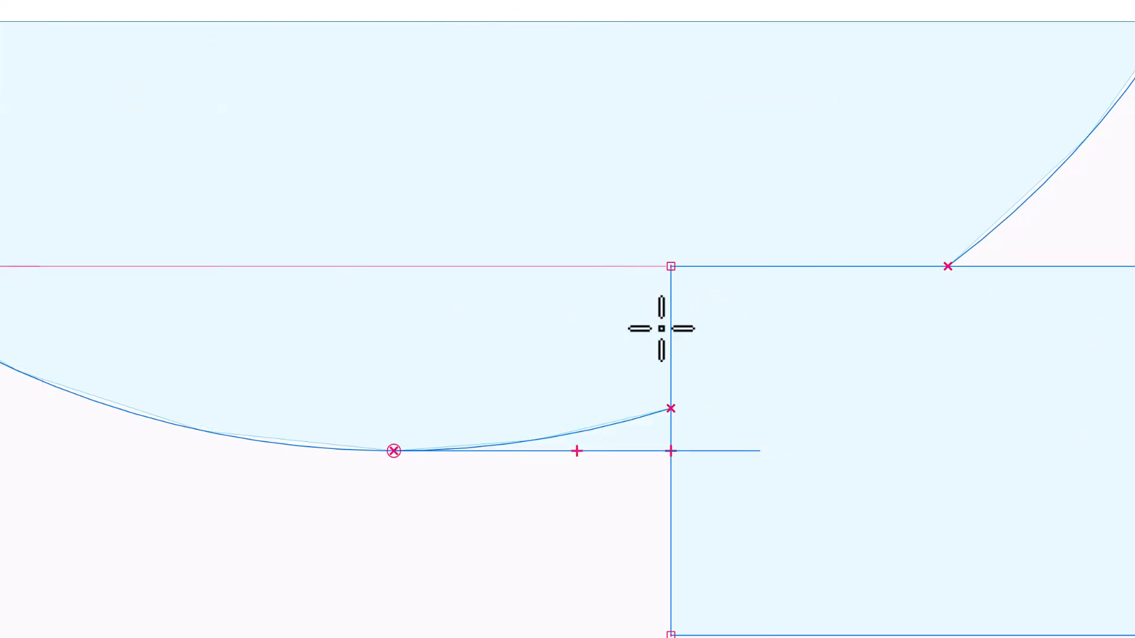
pyautogui.moveTo(728, 486); pyautogui.dragTo(731, 490)
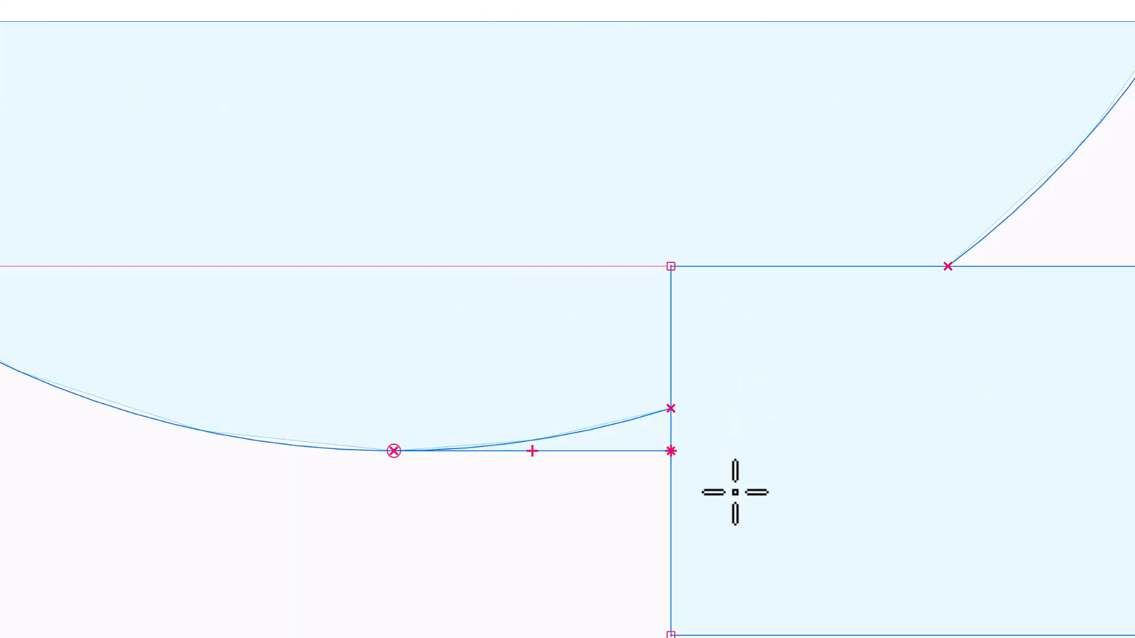
pyautogui.click(582, 433)
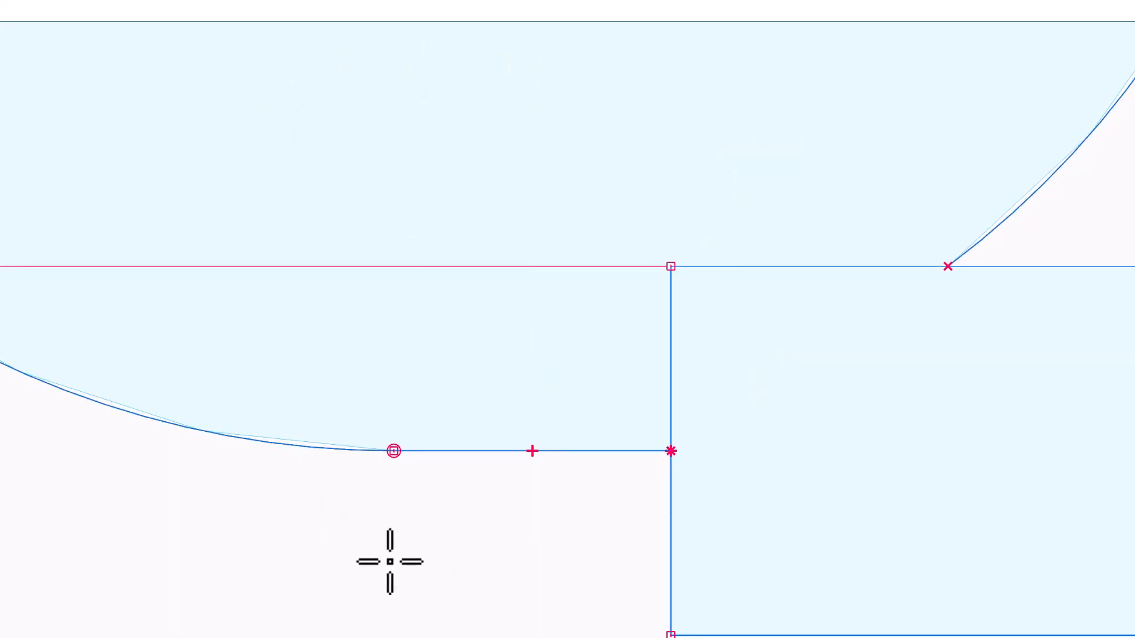
# Step: Mirror a copy of the left circles and their bottom line about the vertical axis through the origin
pyautogui.scroll(-5, 390, 561)
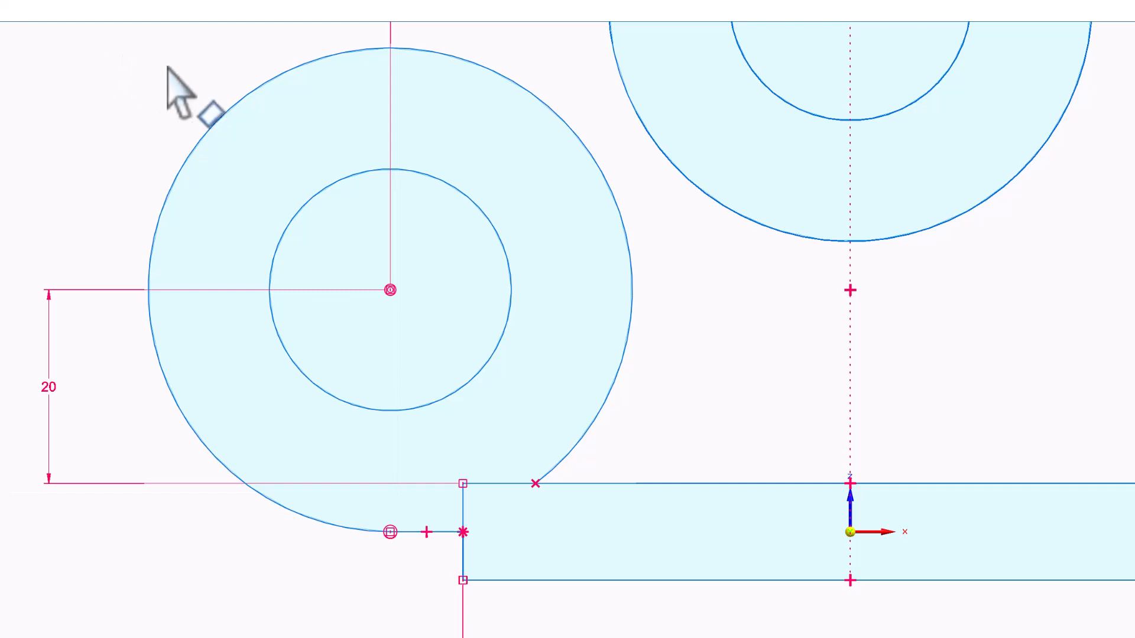
pyautogui.moveTo(121, 35); pyautogui.dragTo(646, 538)
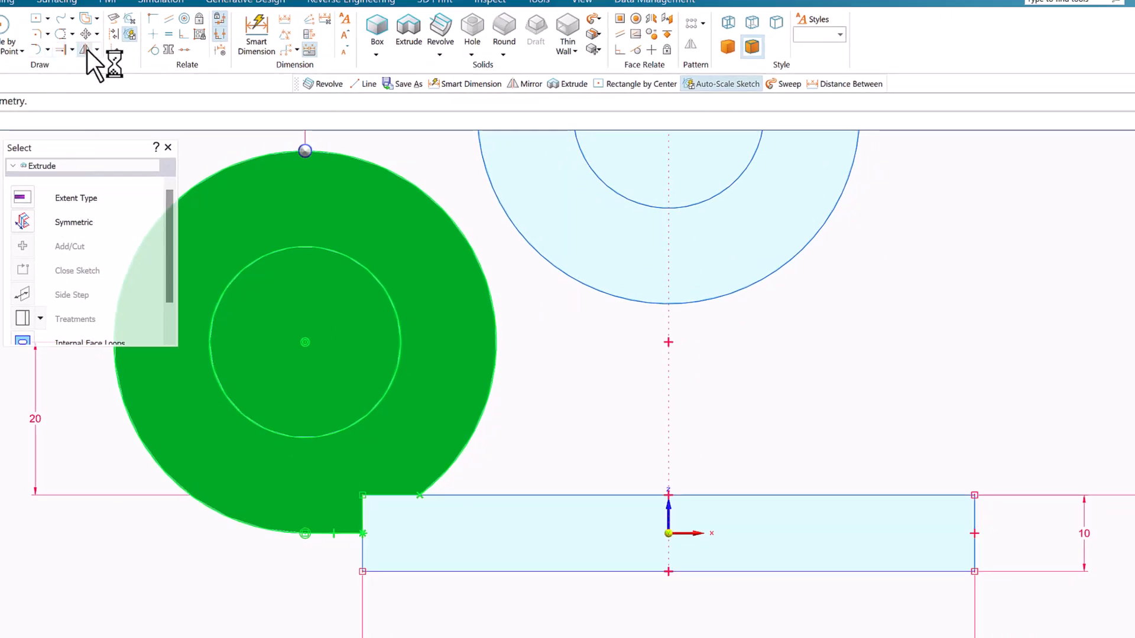
pyautogui.click(87, 49)
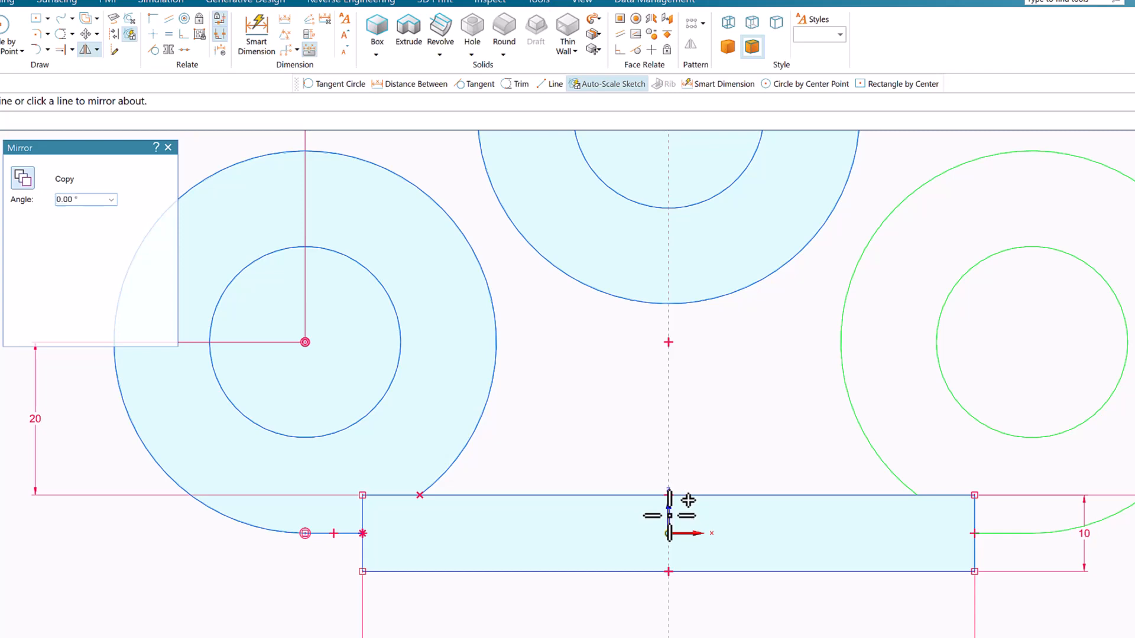
pyautogui.click(669, 516)
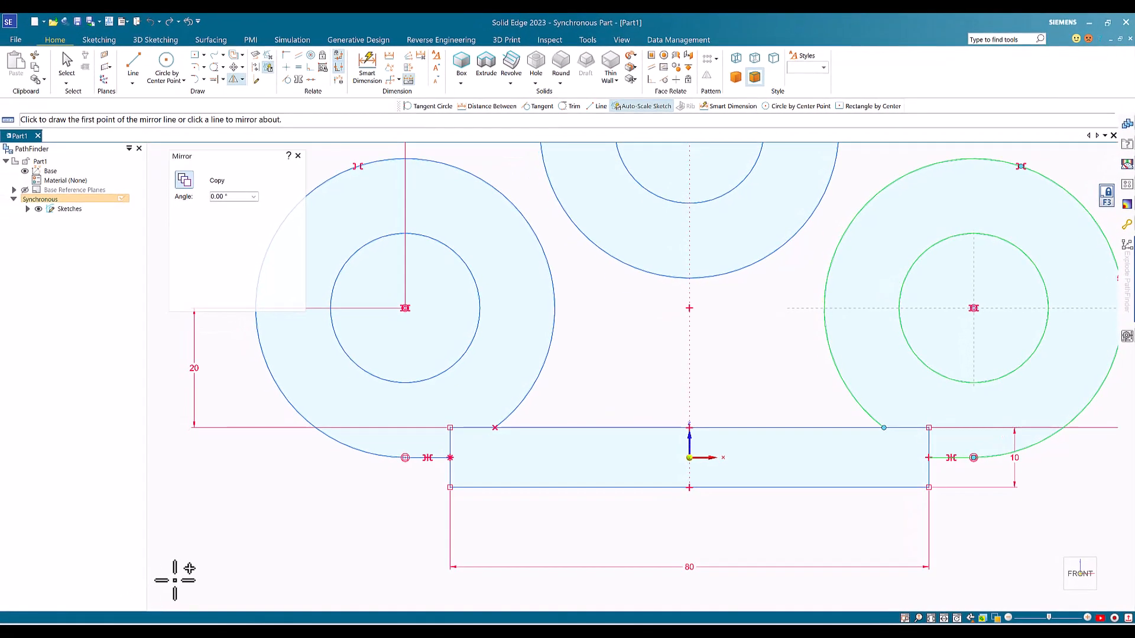
pyautogui.click(715, 371)
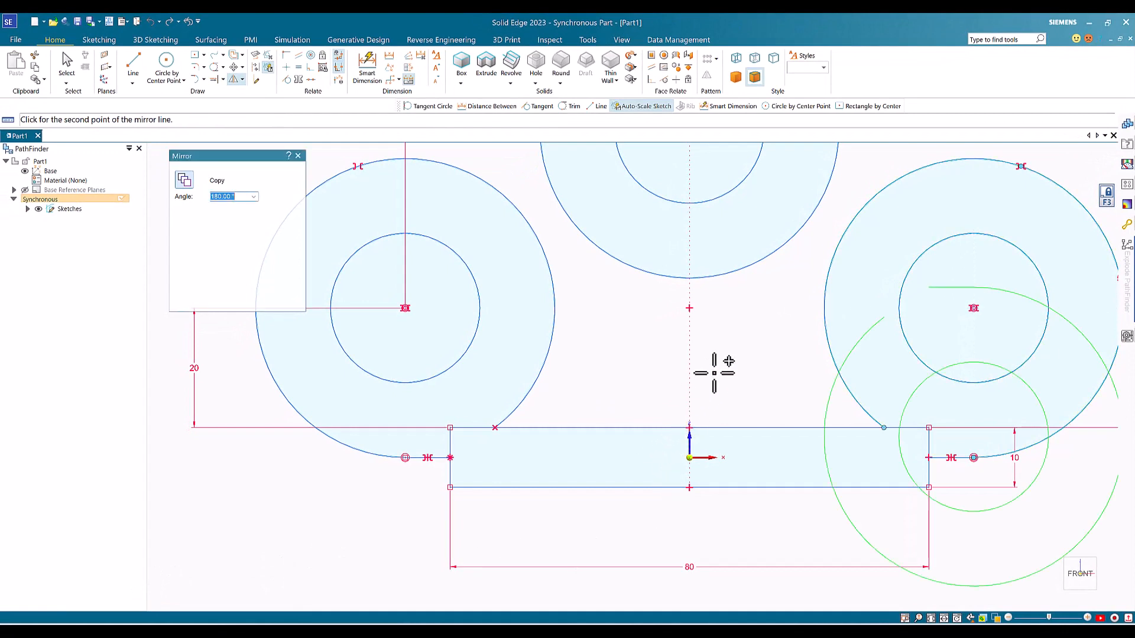
pyautogui.press('Escape')
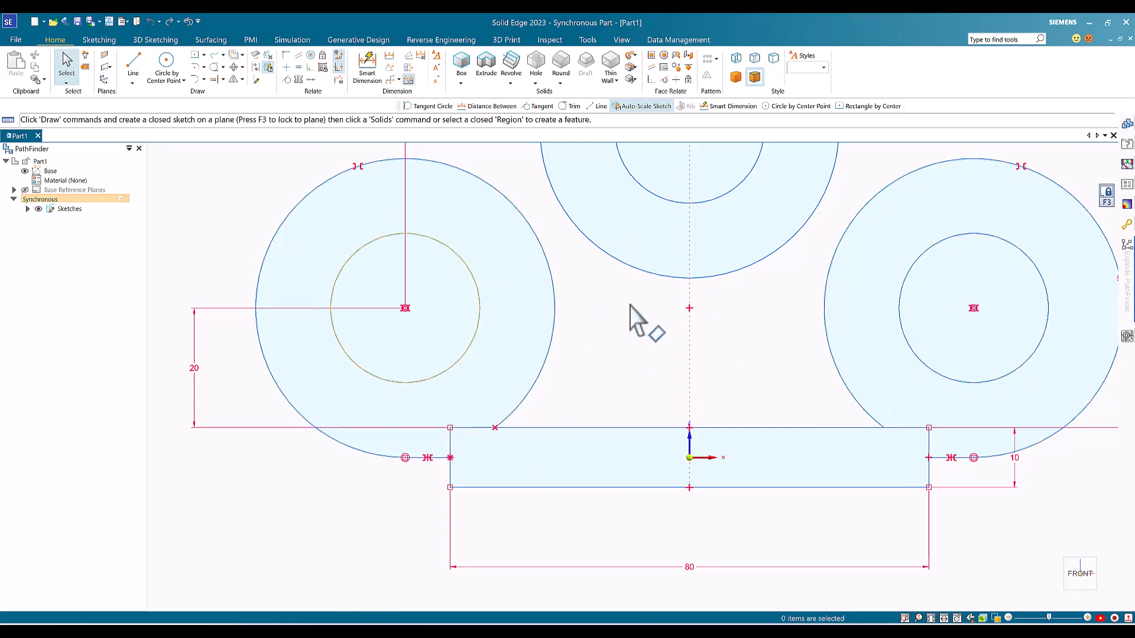
# Step: Draw a 16 mm diameter tangent circle touching the left and upper outer circles, in the gap between them
pyautogui.click(930, 618)
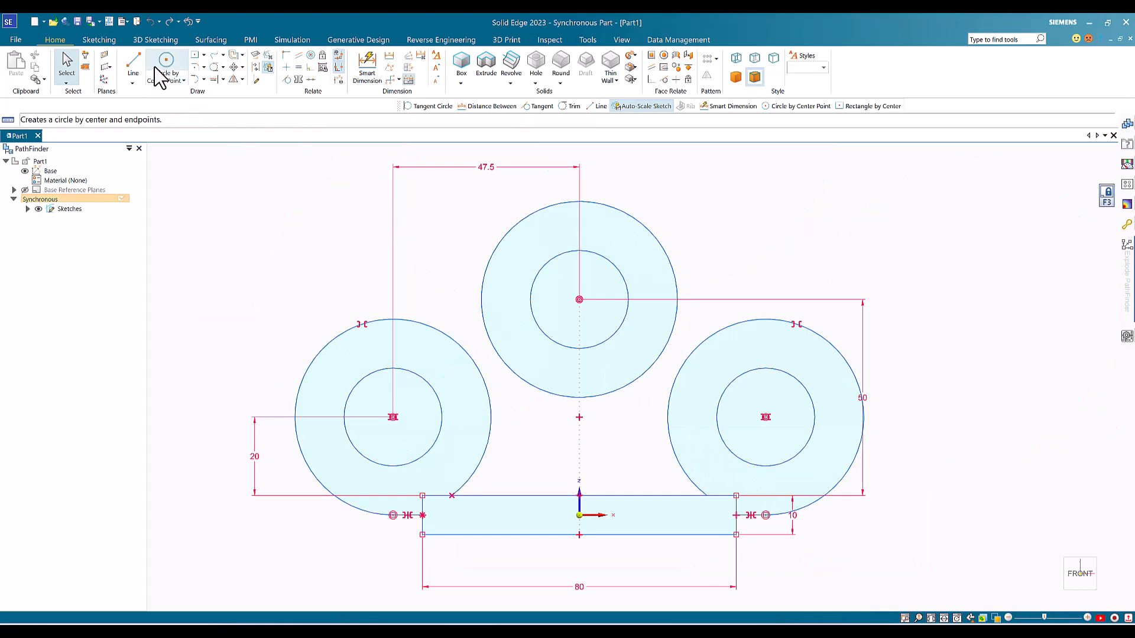
pyautogui.click(183, 81)
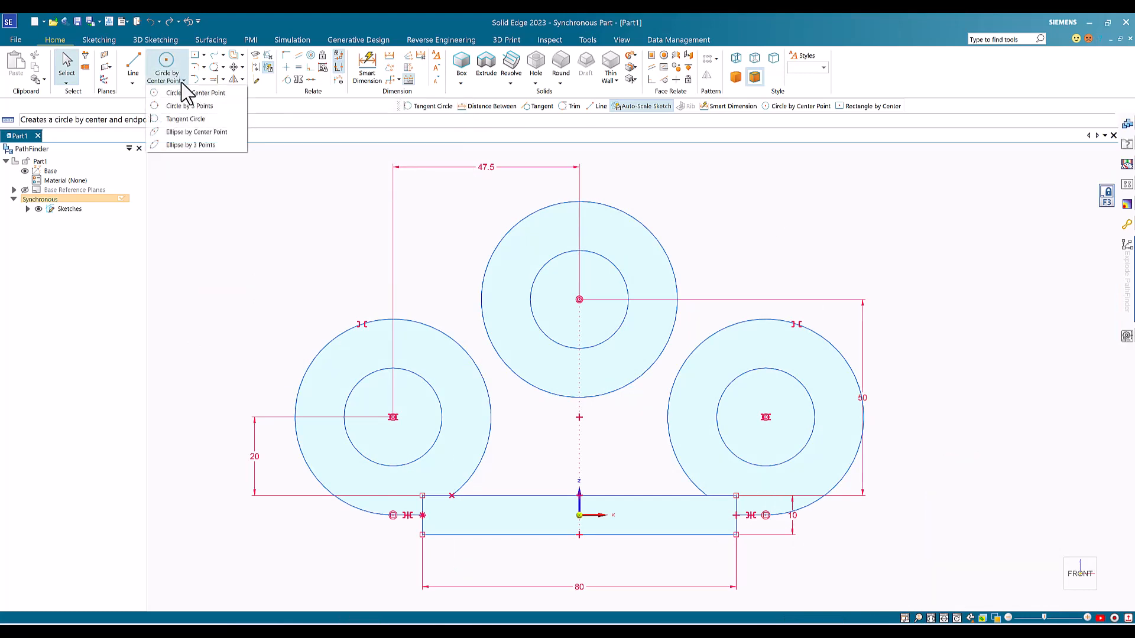
pyautogui.click(180, 120)
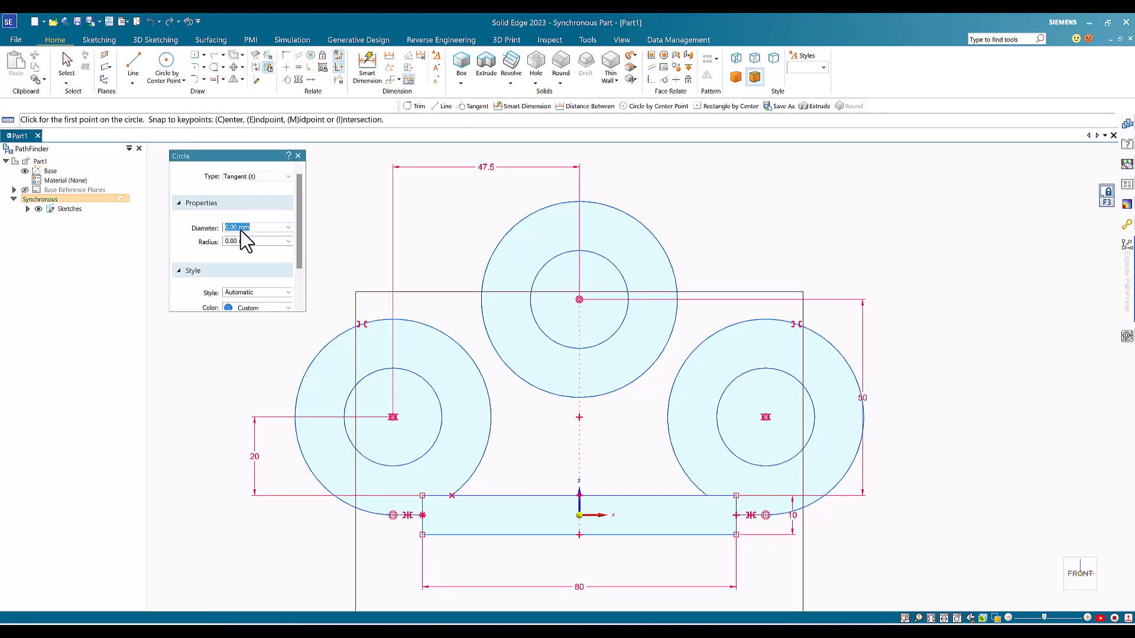
pyautogui.write('1')
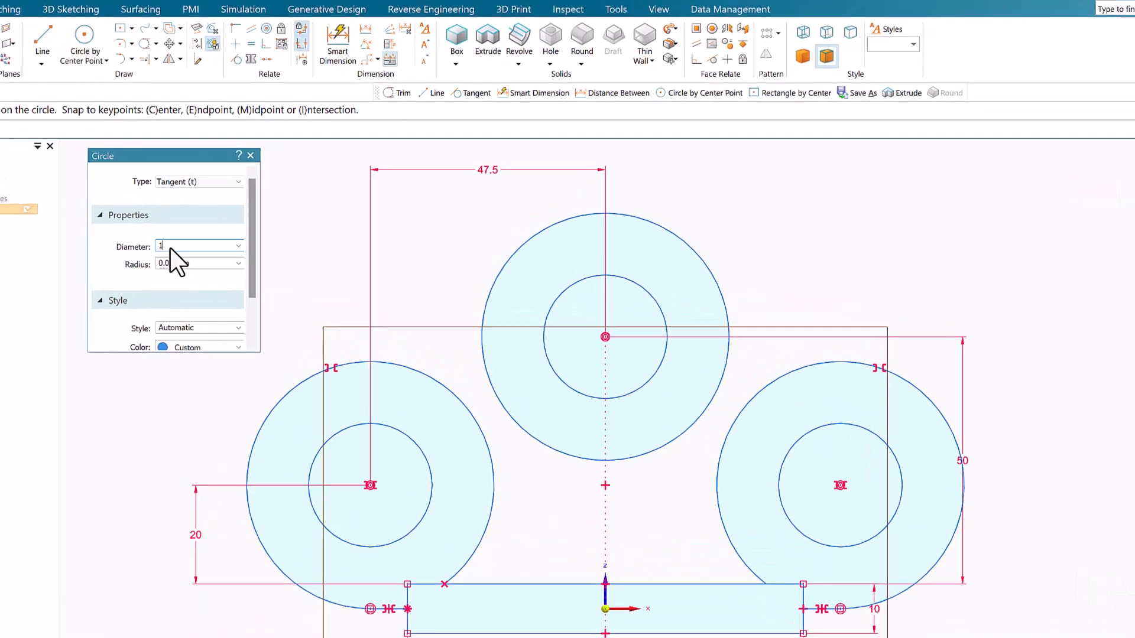
pyautogui.write('6')
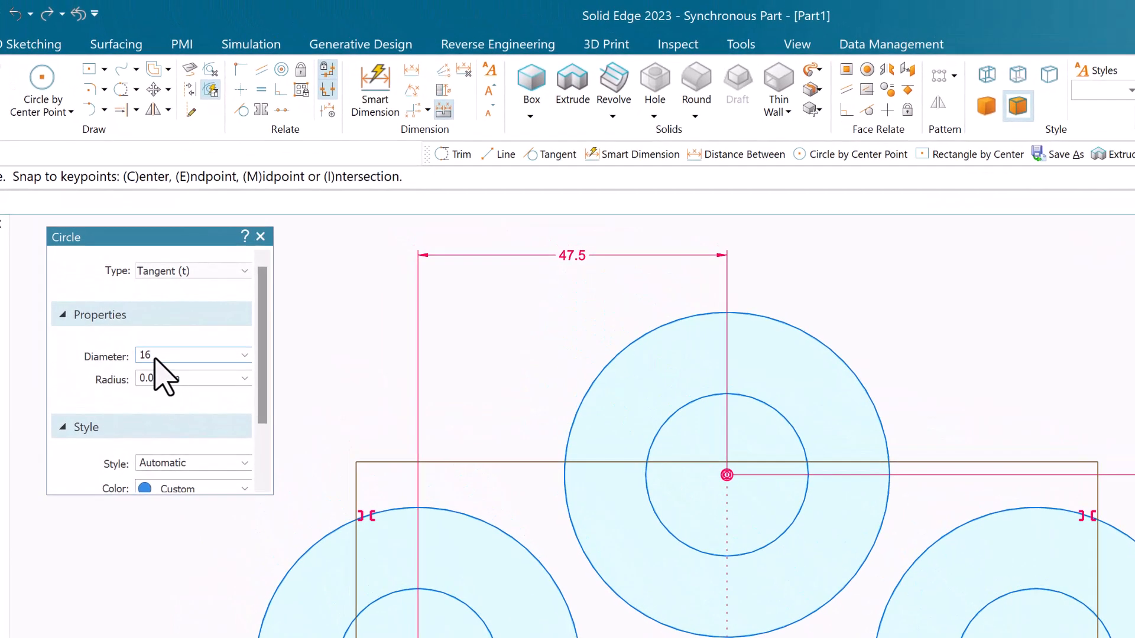
pyautogui.press('Return')
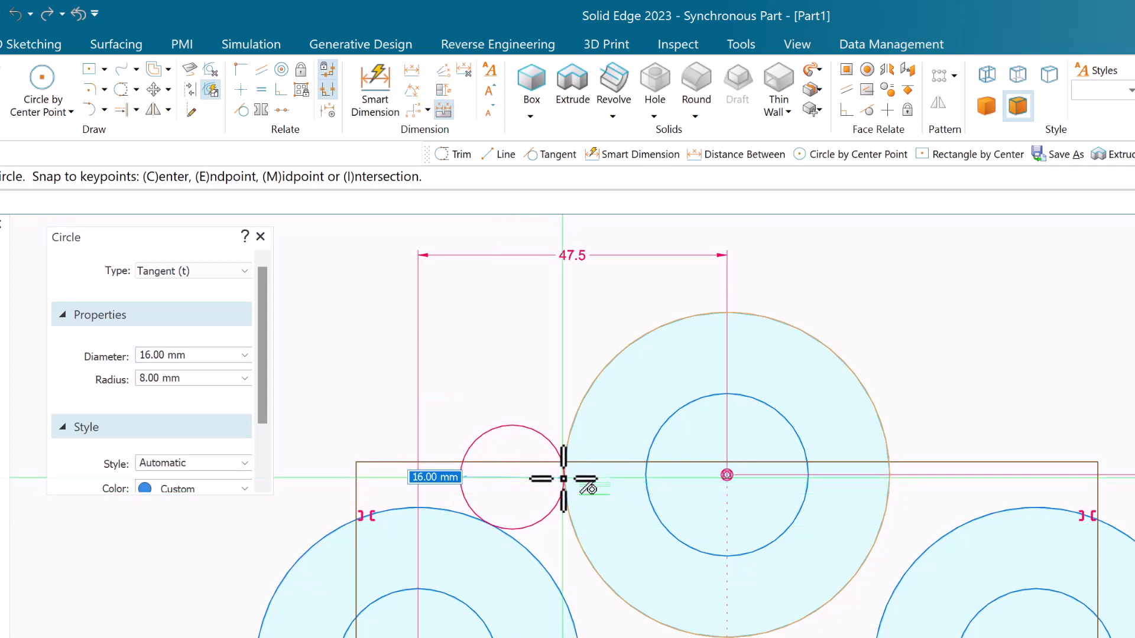
pyautogui.click(563, 478)
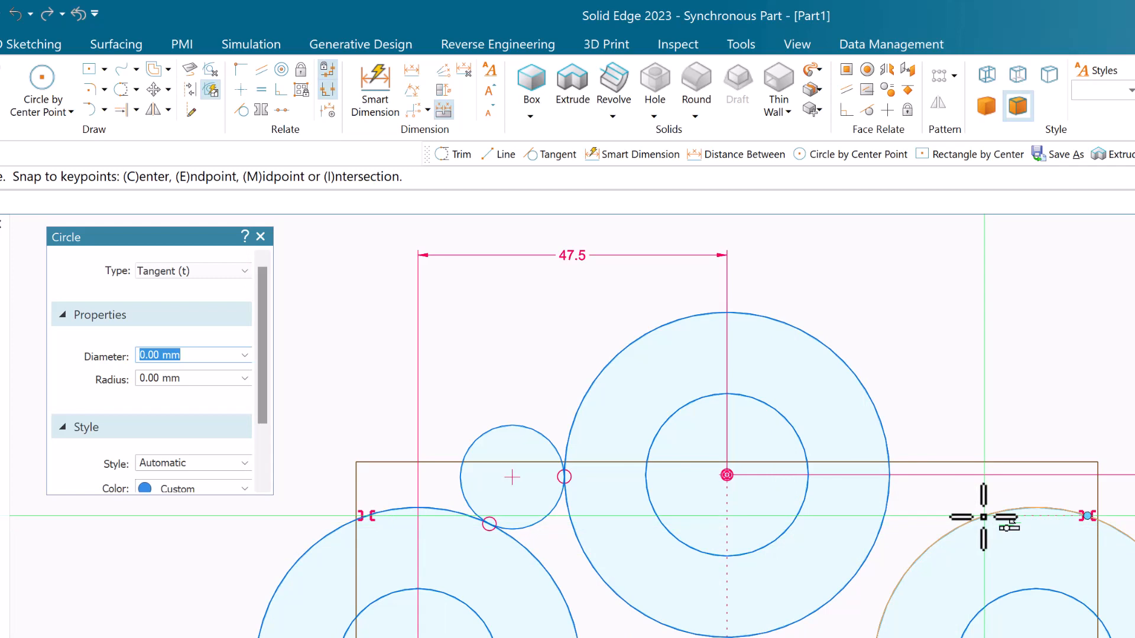
# Step: Draw a matching 16 mm diameter tangent circle between the right and upper outer circles
pyautogui.click(964, 510)
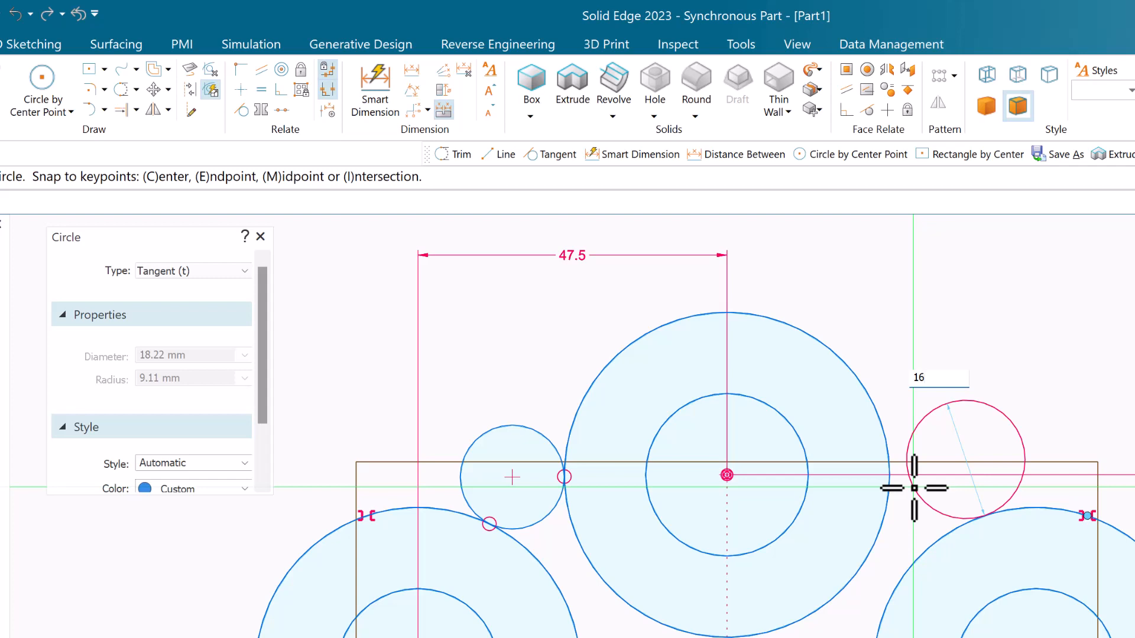
pyautogui.press('Return')
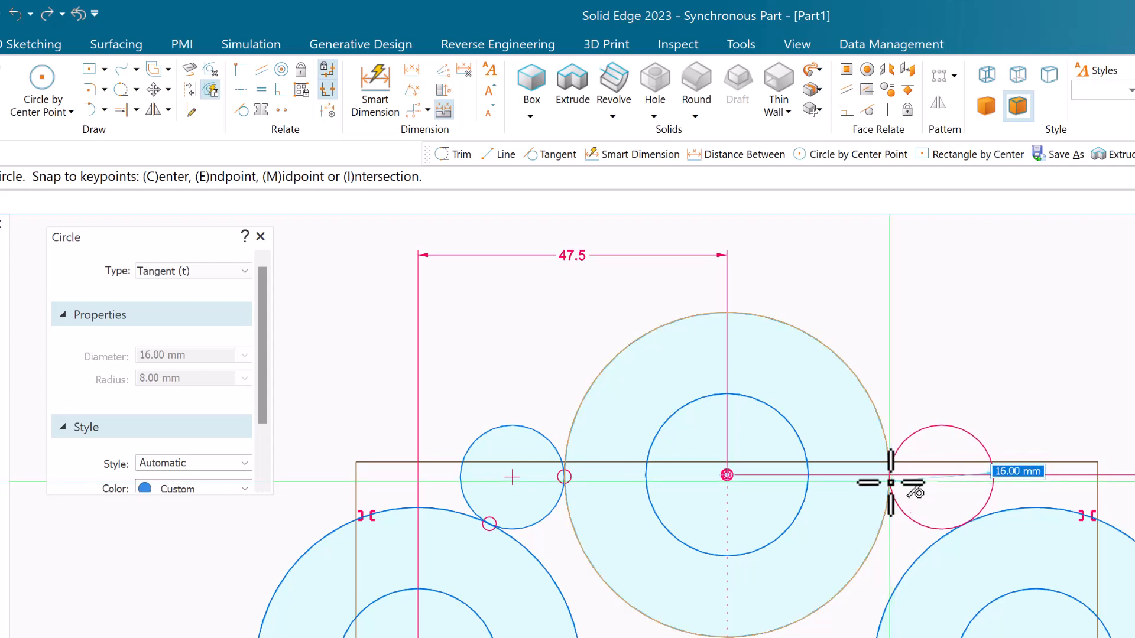
pyautogui.click(890, 483)
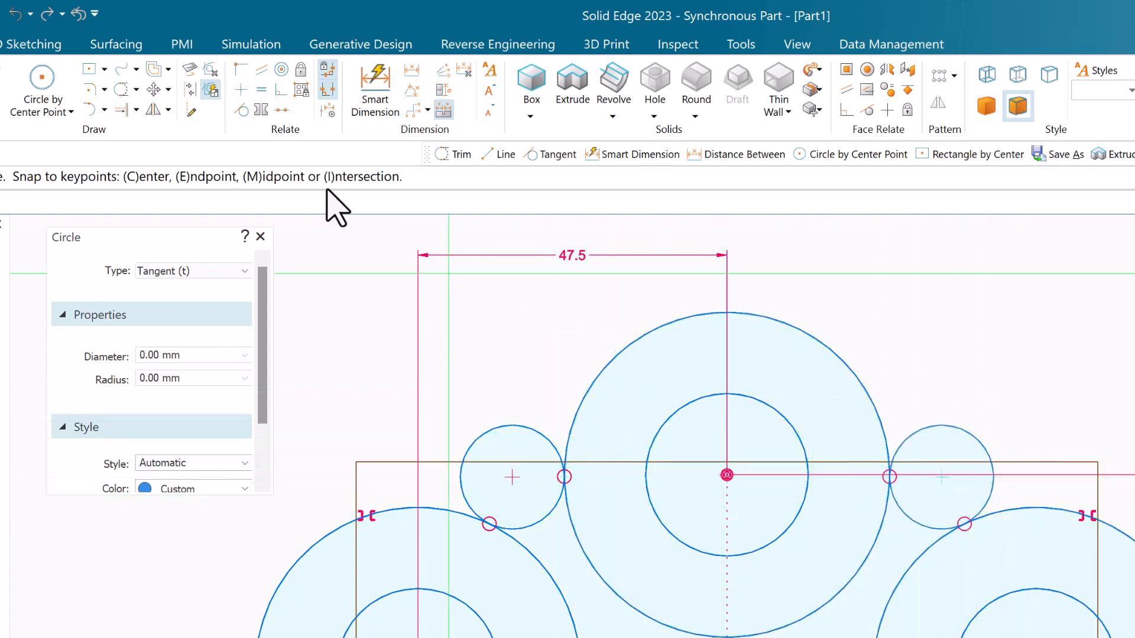
# Step: Trim the outer portions of both small tangent circles, keeping only the concave fillet arcs between the large circles
pyautogui.click(121, 89)
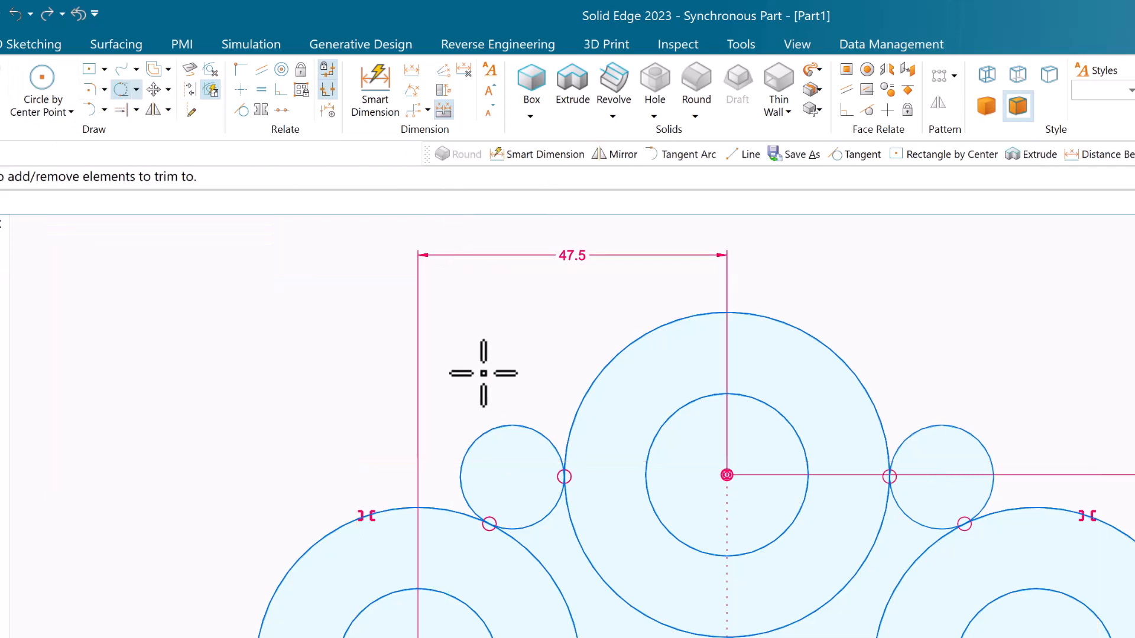
pyautogui.click(497, 426)
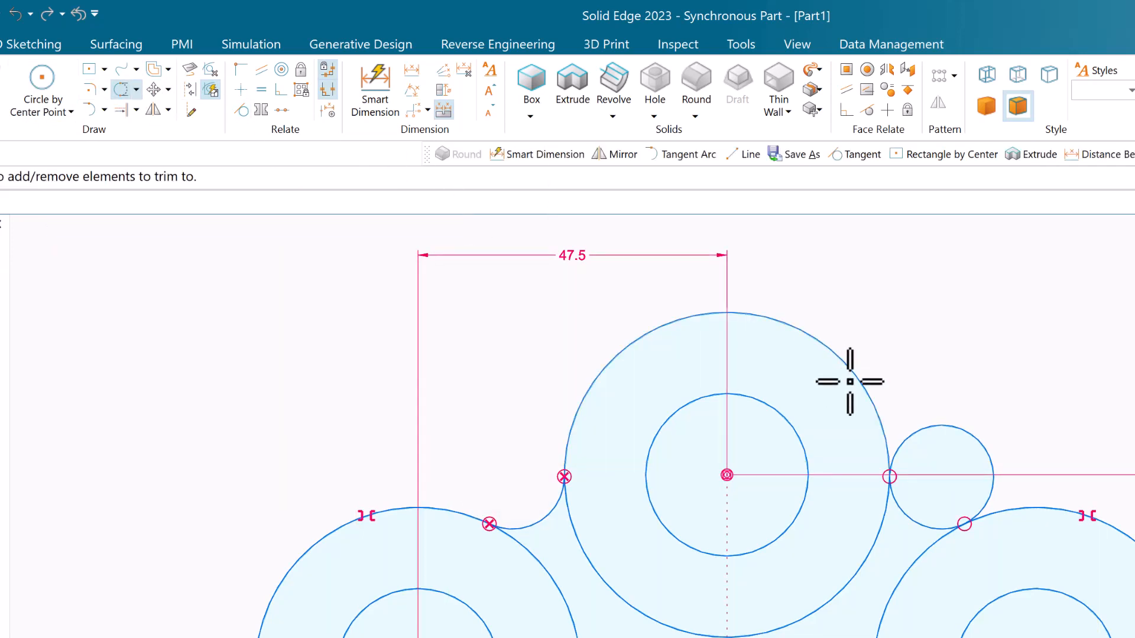
pyautogui.click(1019, 445)
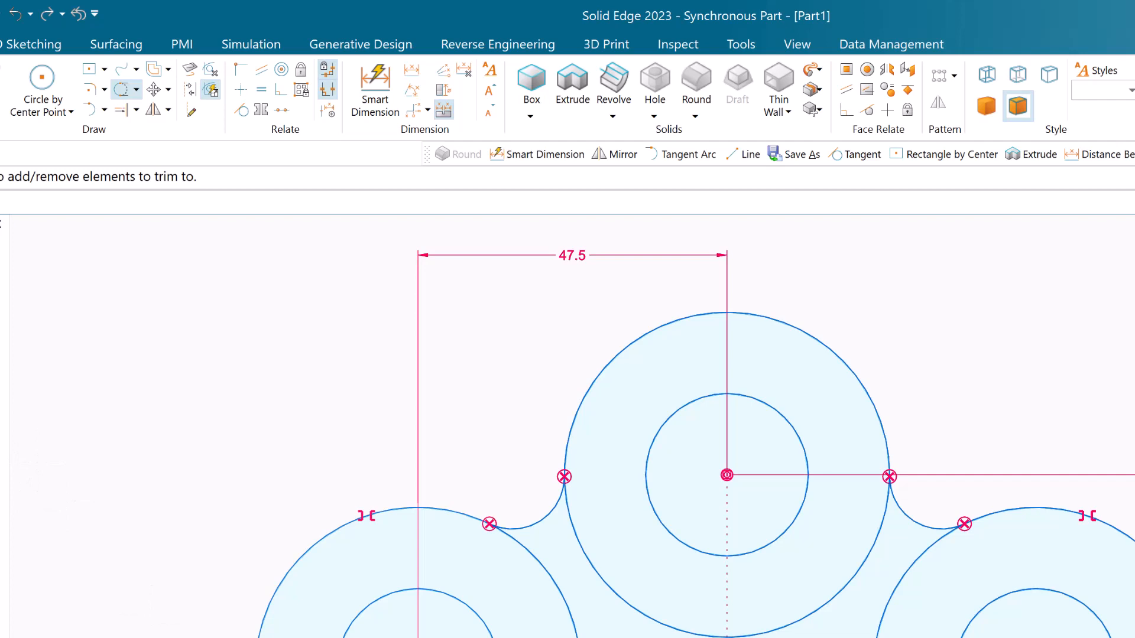
# Step: Extrude the base rectangle region symmetrically by 70 mm
pyautogui.hotkey('ctrl', 'i')
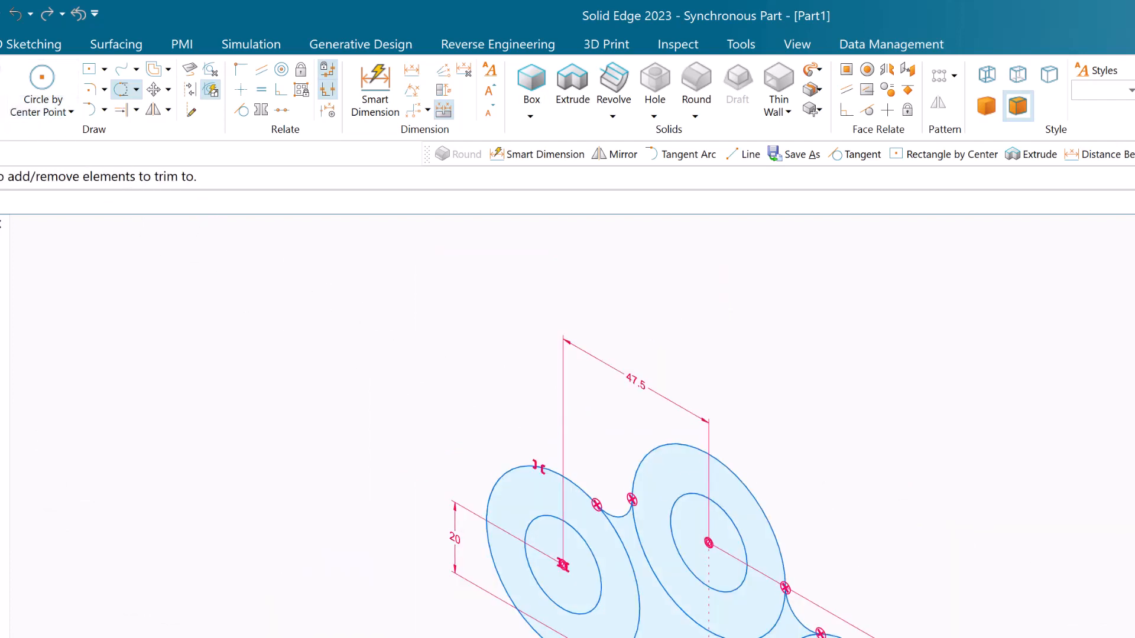
pyautogui.press('Escape')
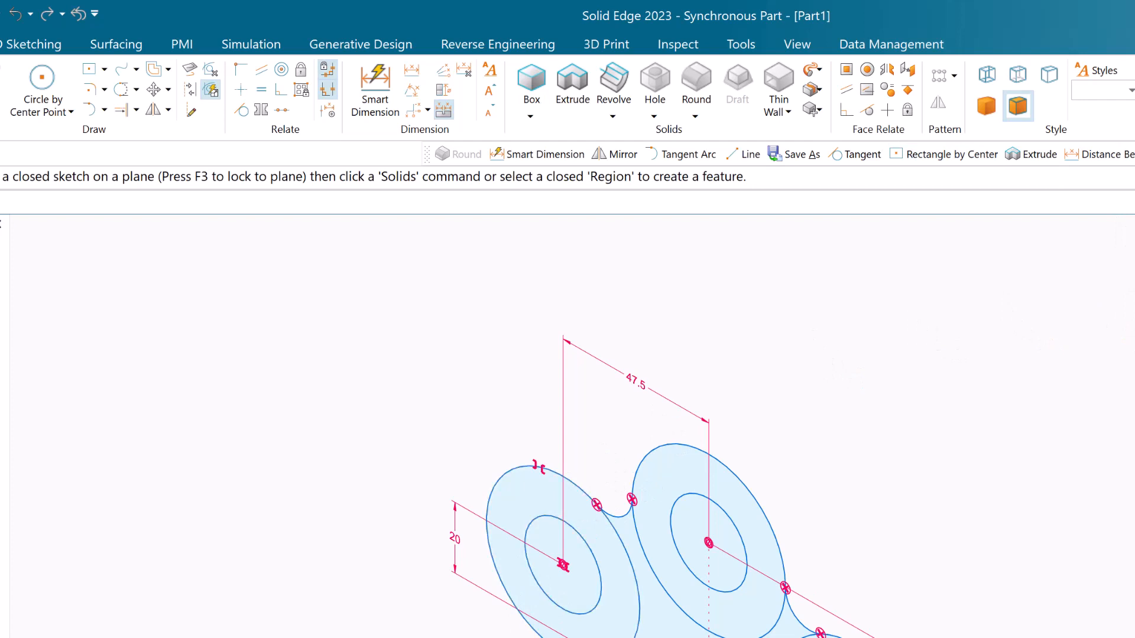
pyautogui.click(632, 637)
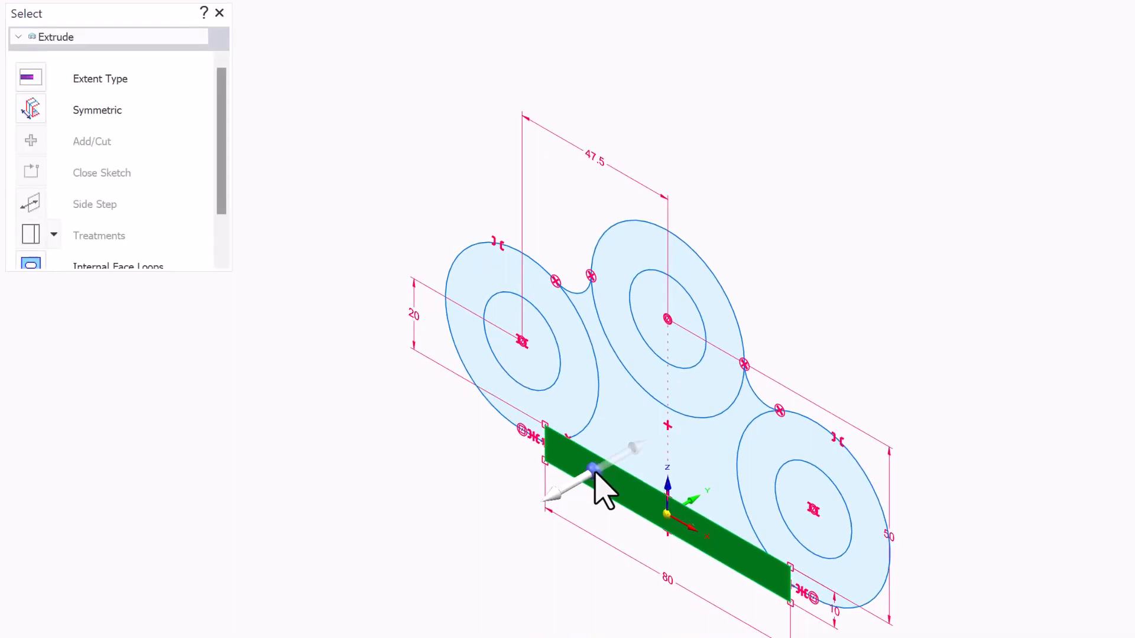
pyautogui.click(31, 112)
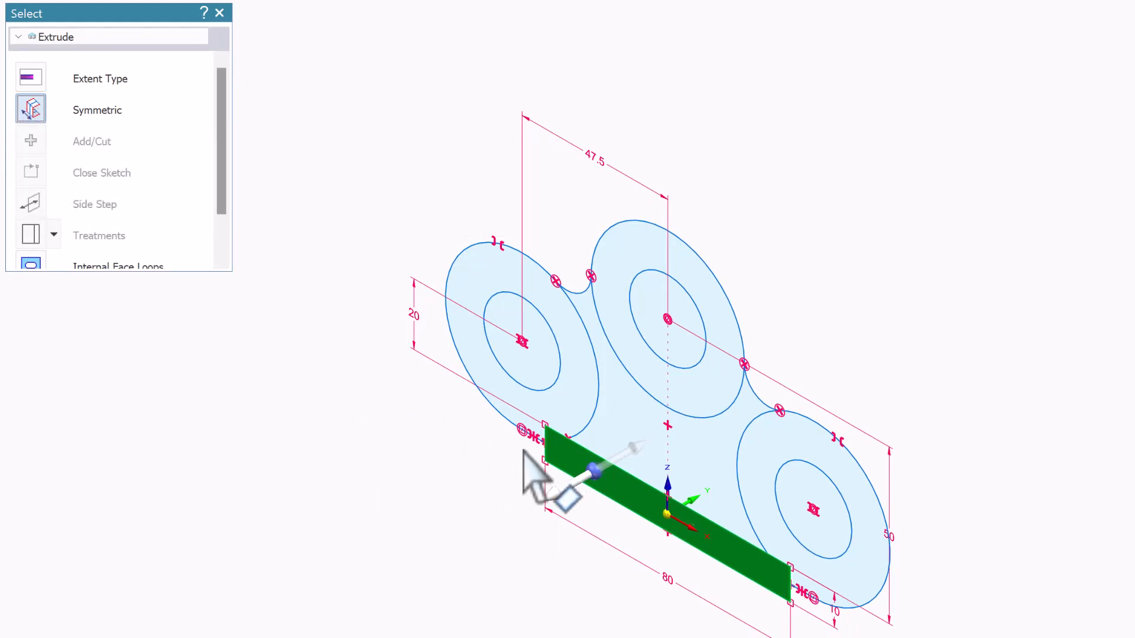
pyautogui.click(562, 497)
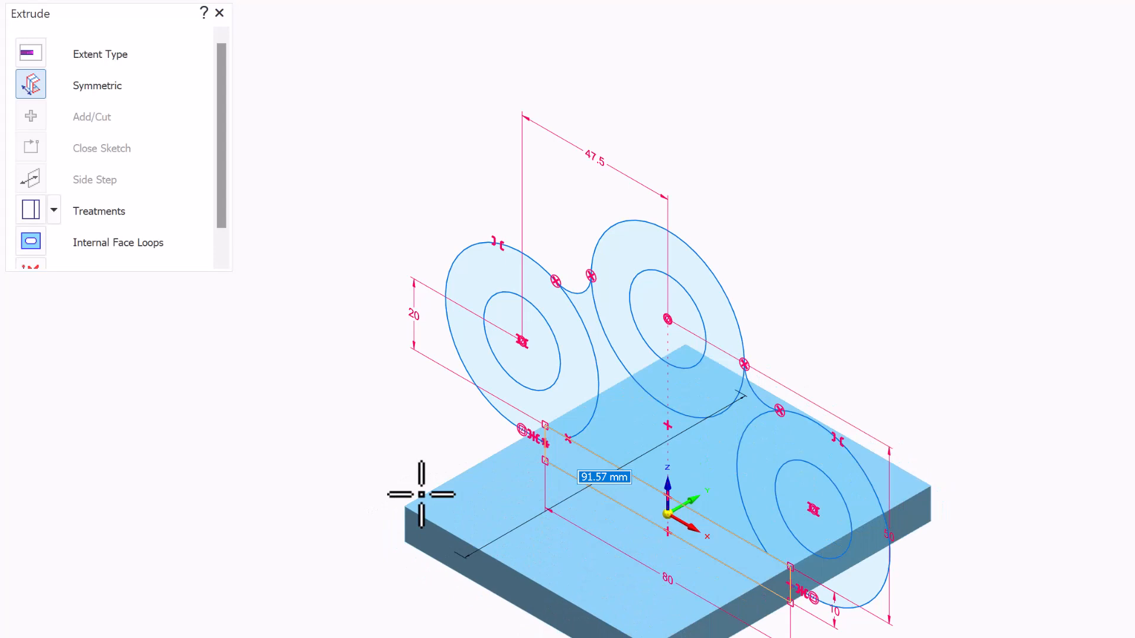
pyautogui.write('7')
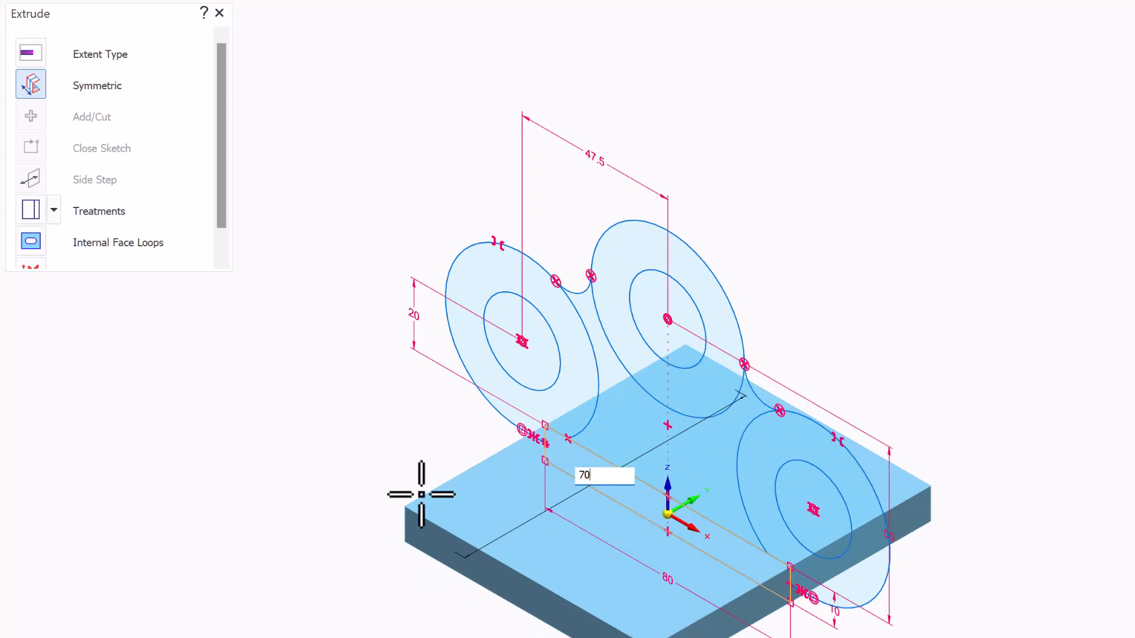
pyautogui.write('0')
pyautogui.press('Return')
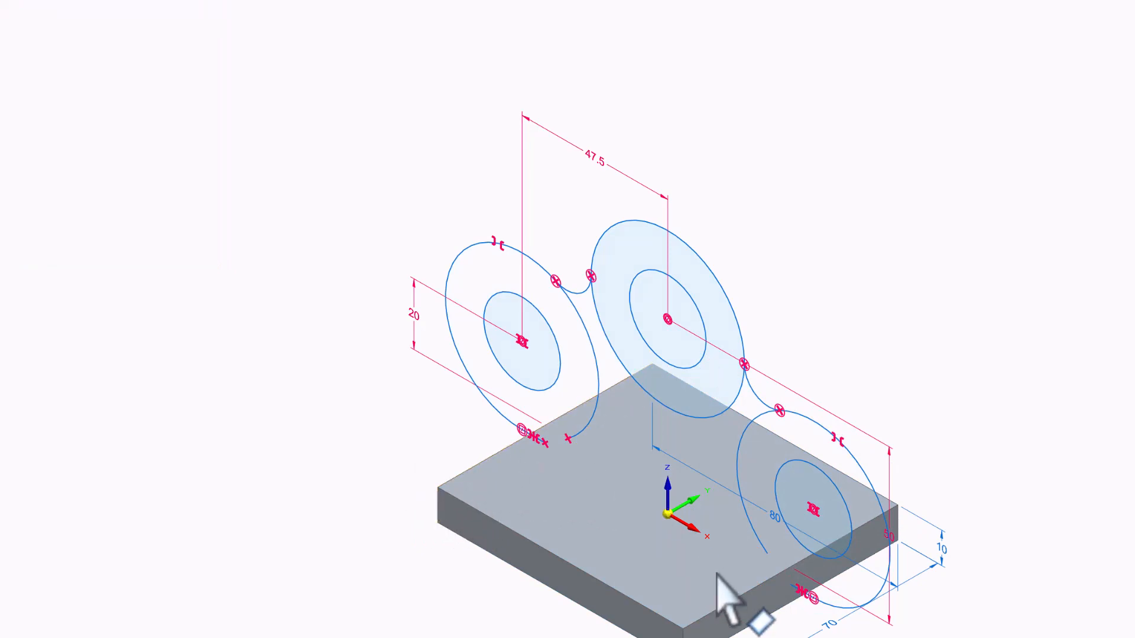
# Step: Restore the base rectangle's sketch from Used Sketches so it closes the remaining profile regions
pyautogui.click(508, 429)
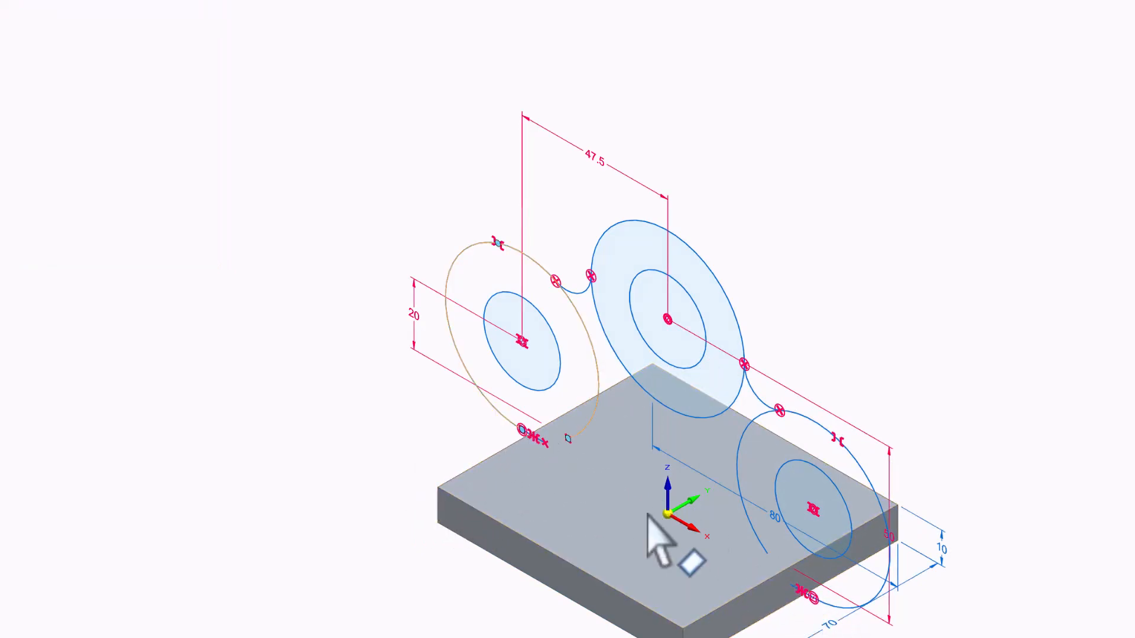
pyautogui.click(524, 308)
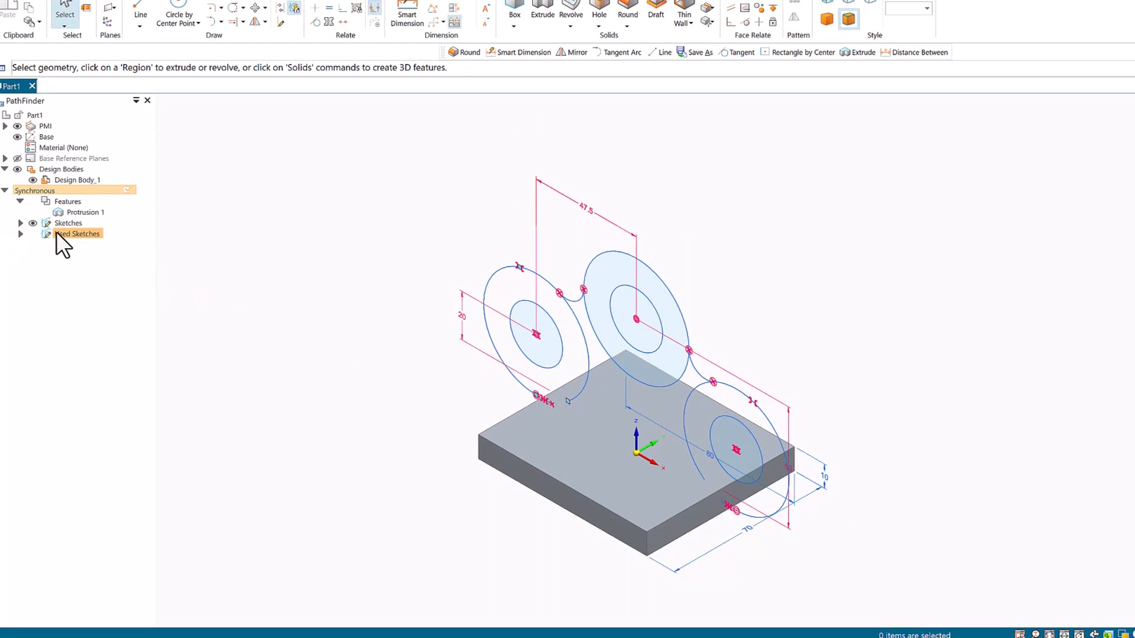
pyautogui.click(20, 233)
pyautogui.click(77, 244)
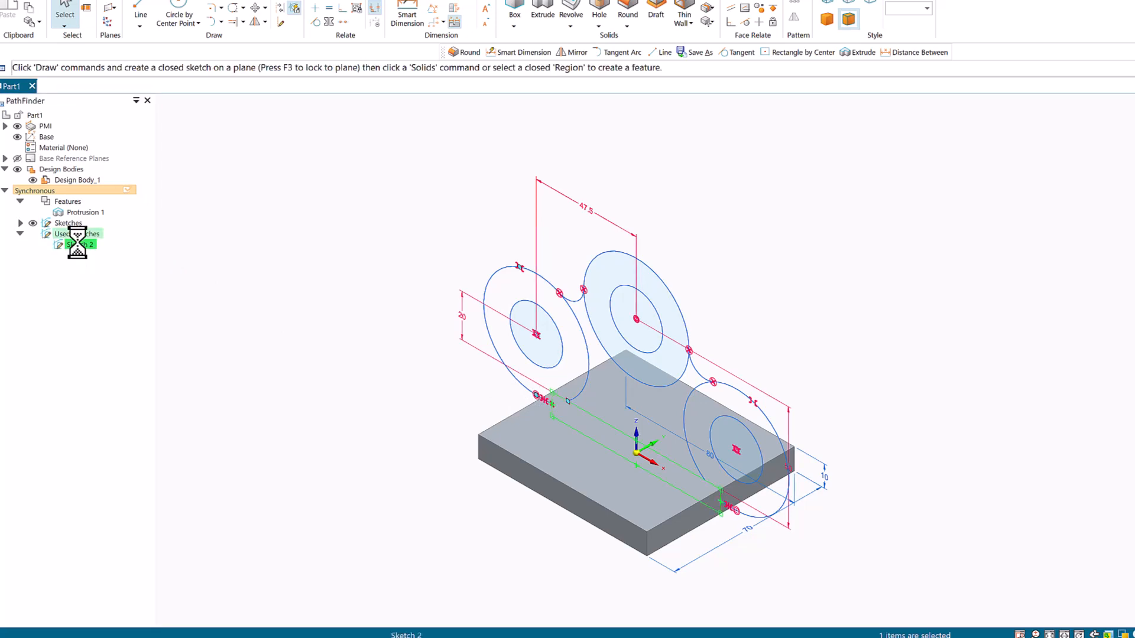
pyautogui.rightClick(77, 244)
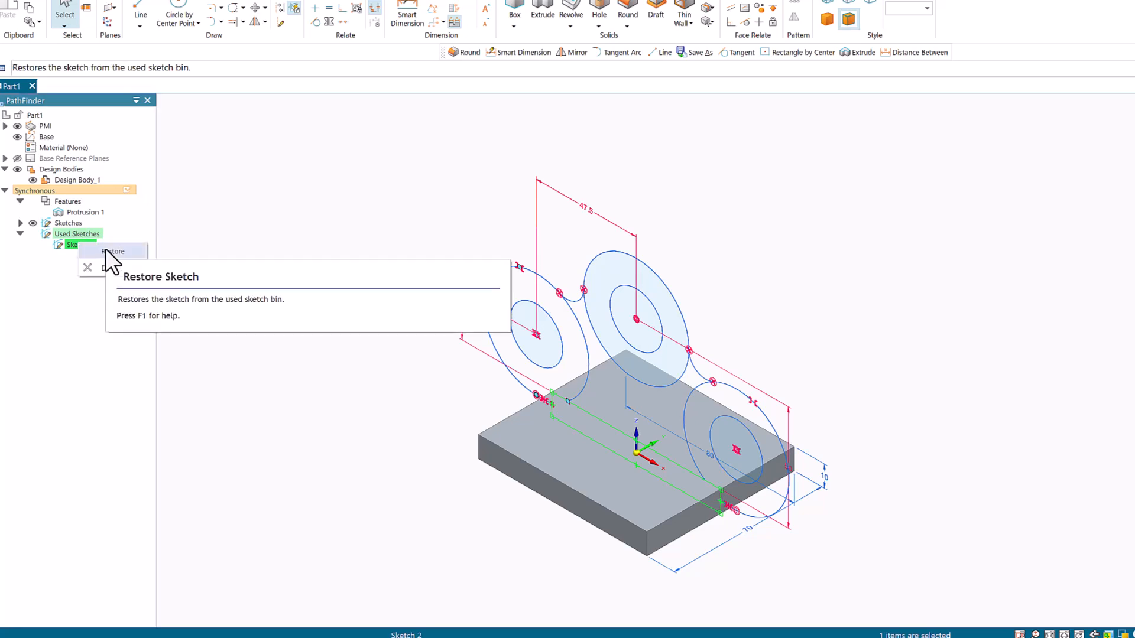
pyautogui.click(107, 251)
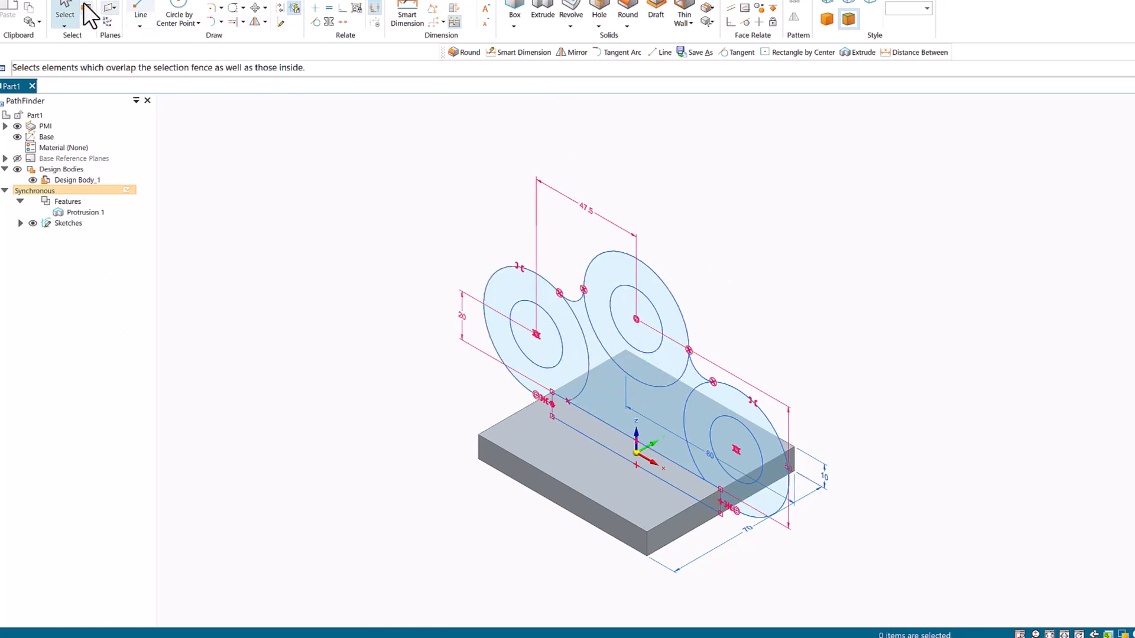
# Step: Extrude the web region between the three outer circles and the base symmetrically by 10 mm
pyautogui.click(65, 23)
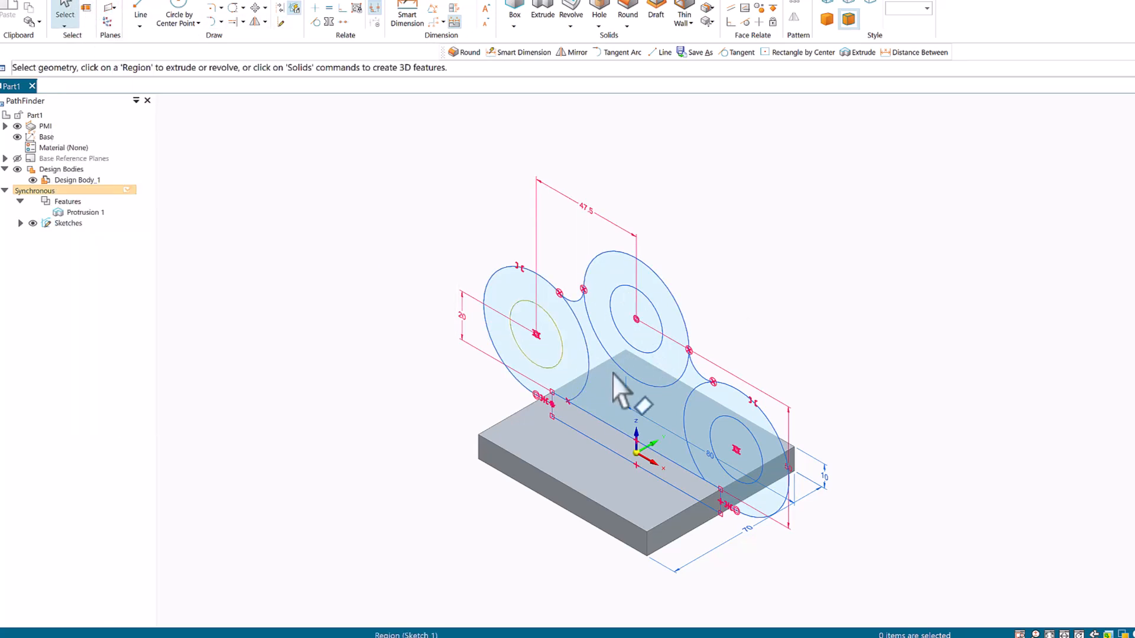
pyautogui.click(609, 397)
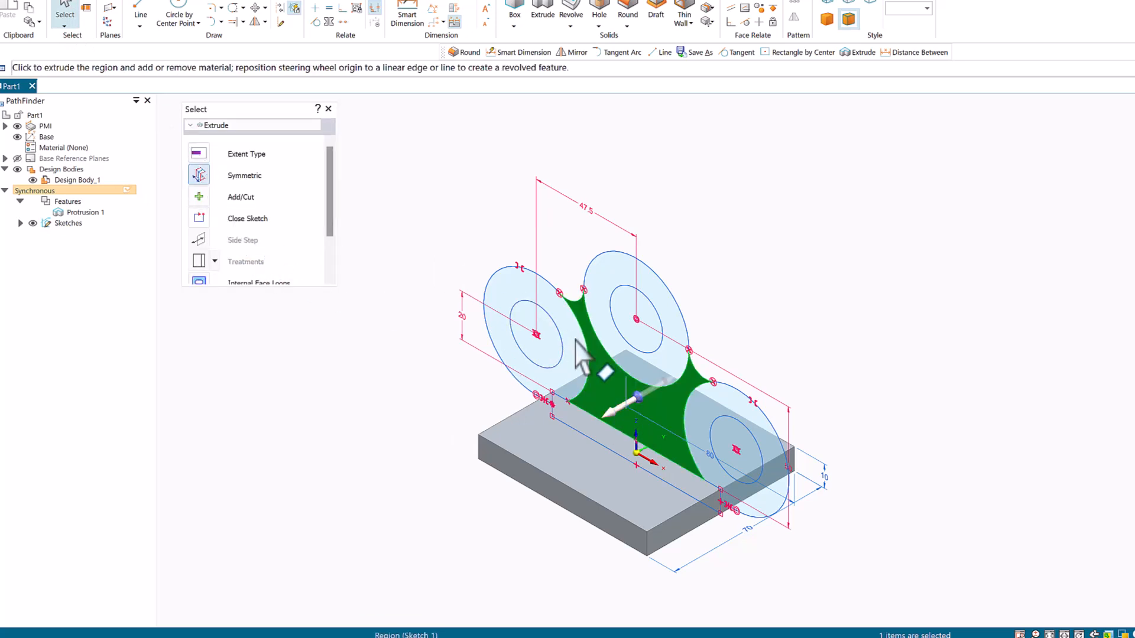
pyautogui.click(637, 396)
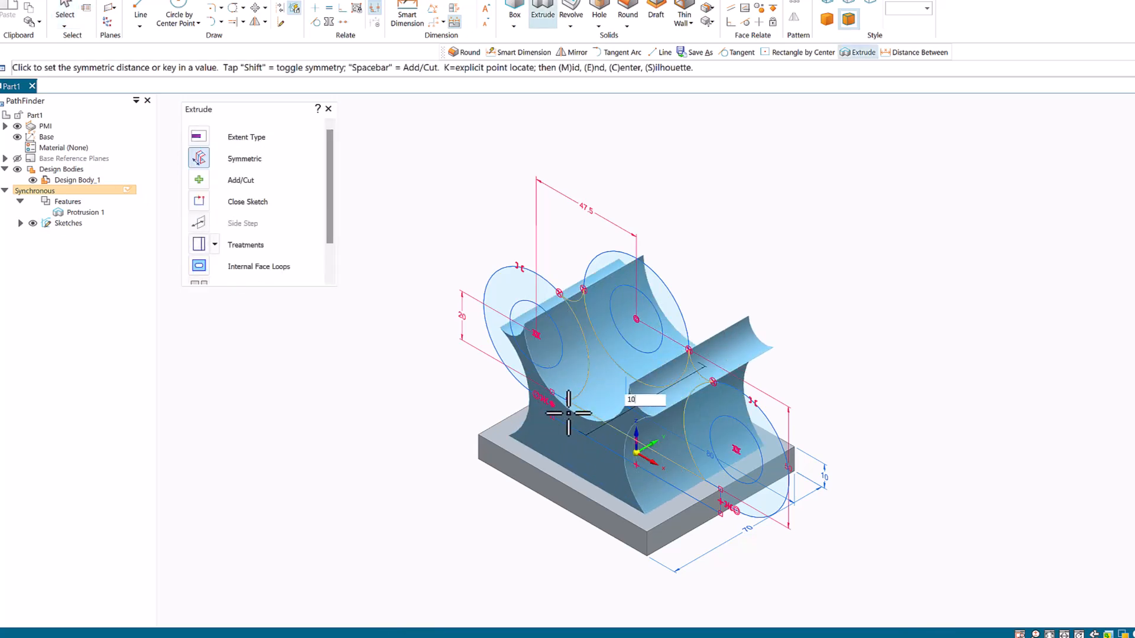
pyautogui.write('10')
pyautogui.press('Return')
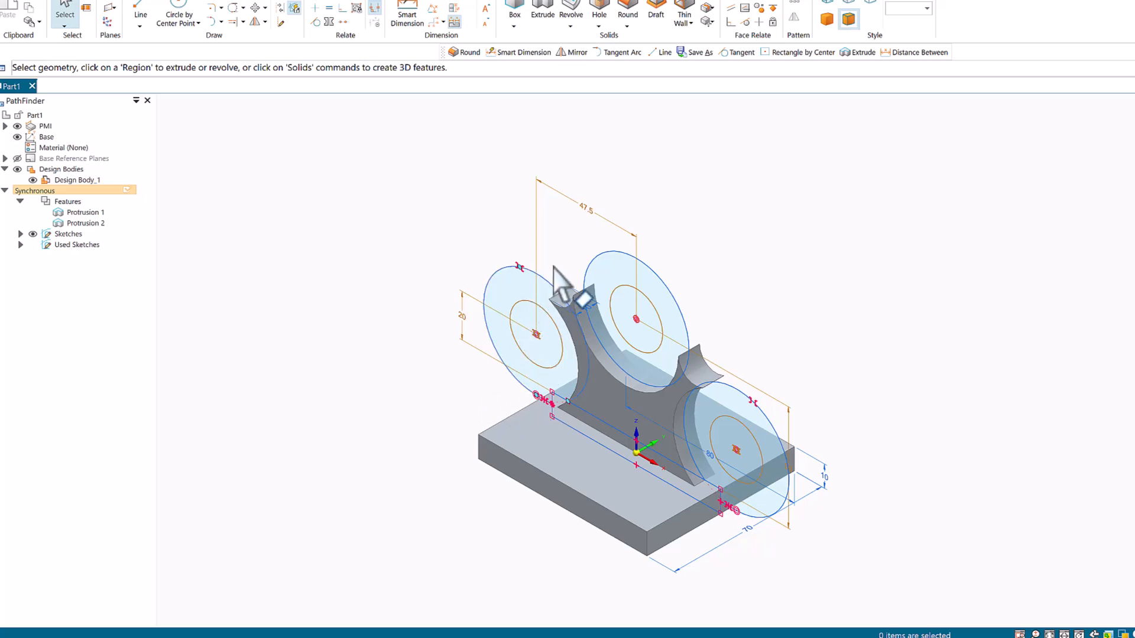
# Step: Extrude the three ring regions between the inner and outer circles together, symmetrically by about 50 mm, and check the part from the right side
pyautogui.click(503, 289)
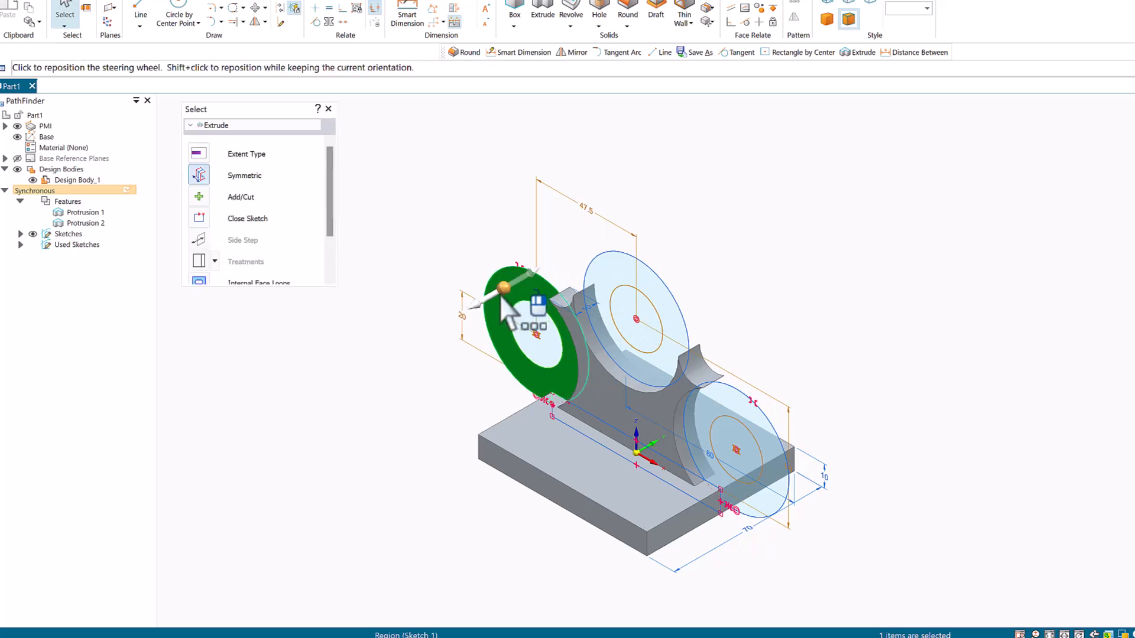
pyautogui.click(613, 275)
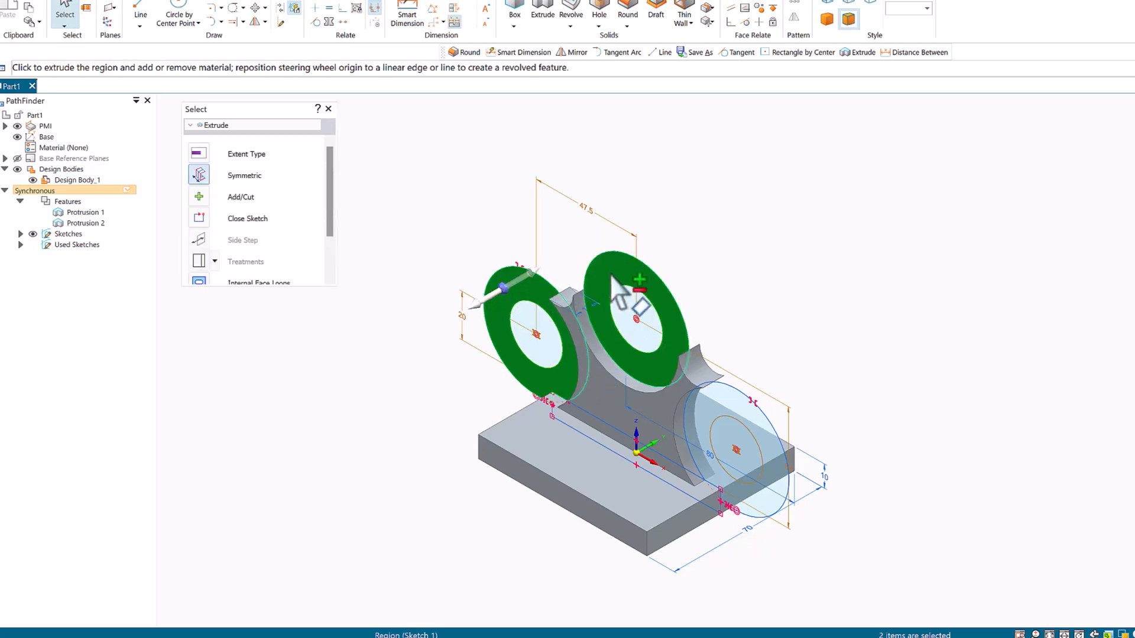
pyautogui.click(711, 402)
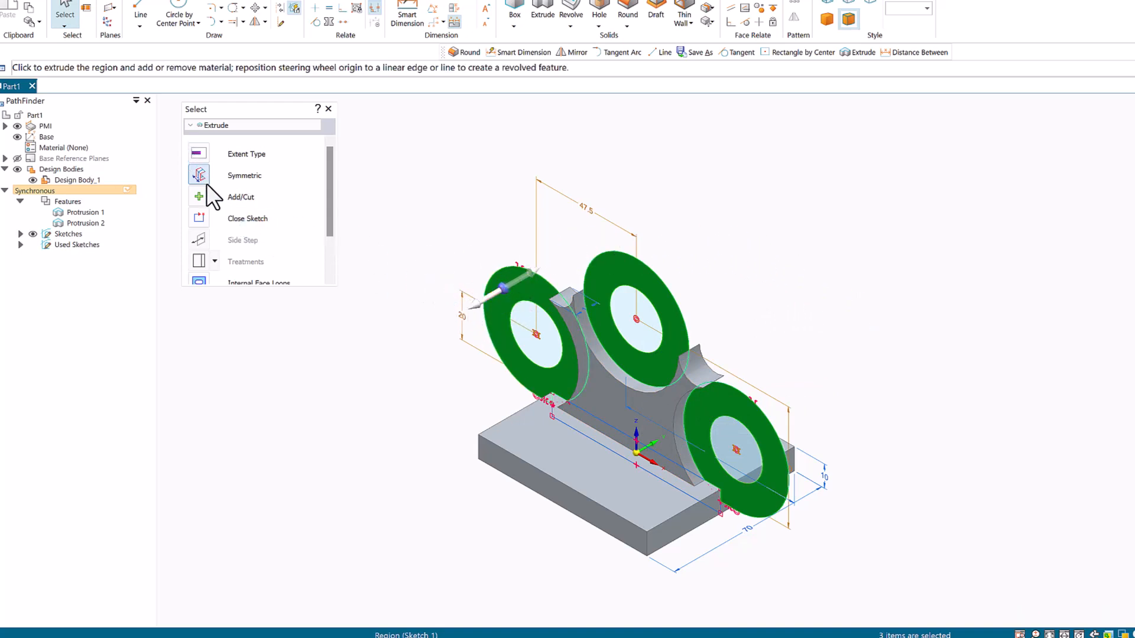
pyautogui.click(482, 306)
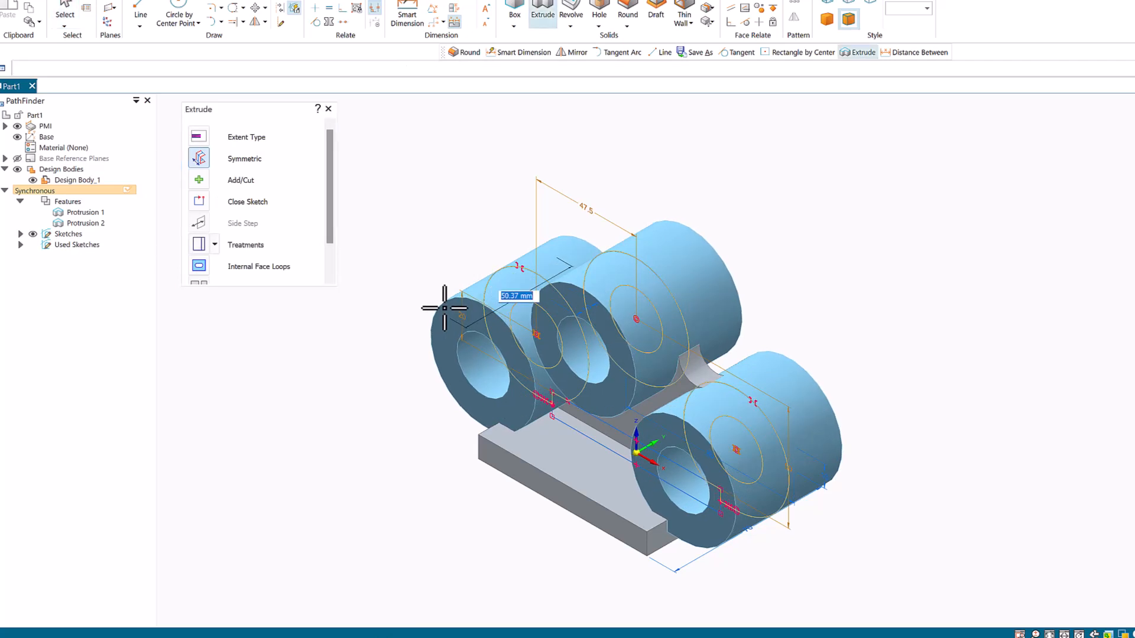
pyautogui.click(521, 295)
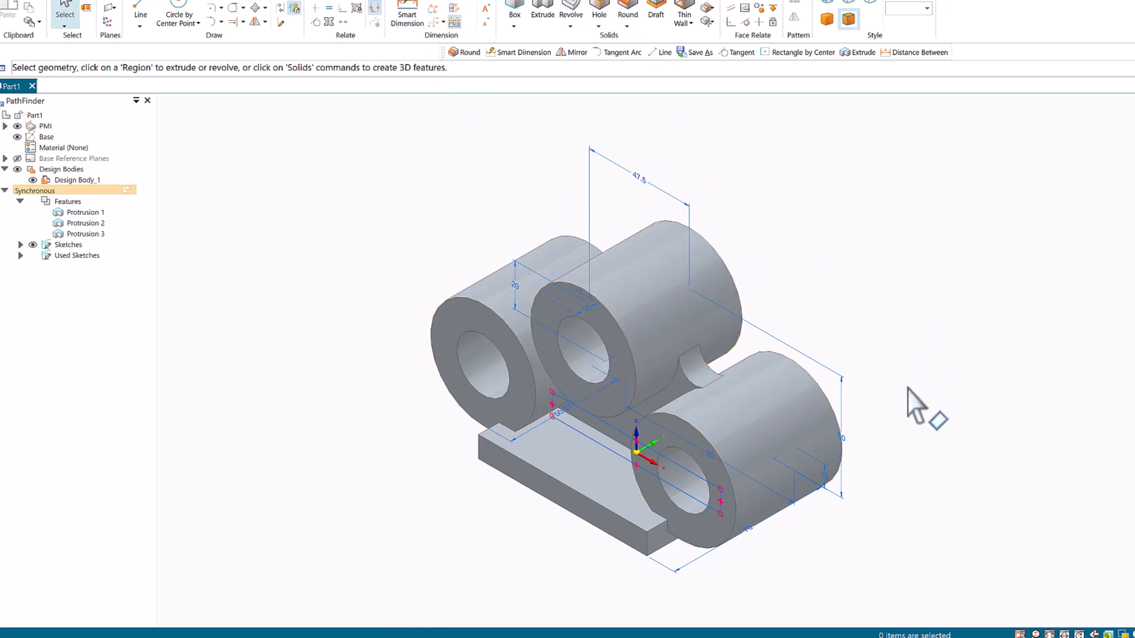
pyautogui.hotkey('ctrl', 'r')
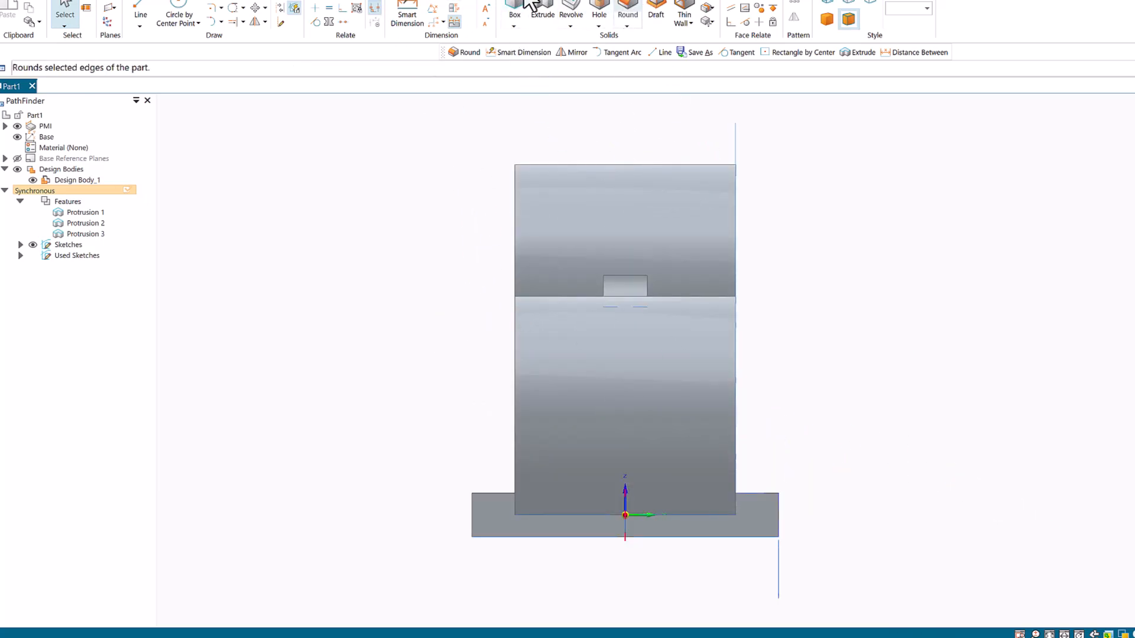
# Step: Dimension the width of the three cylinders in the side view and set it to 20 mm, changing both sides symmetrically
pyautogui.click(414, 12)
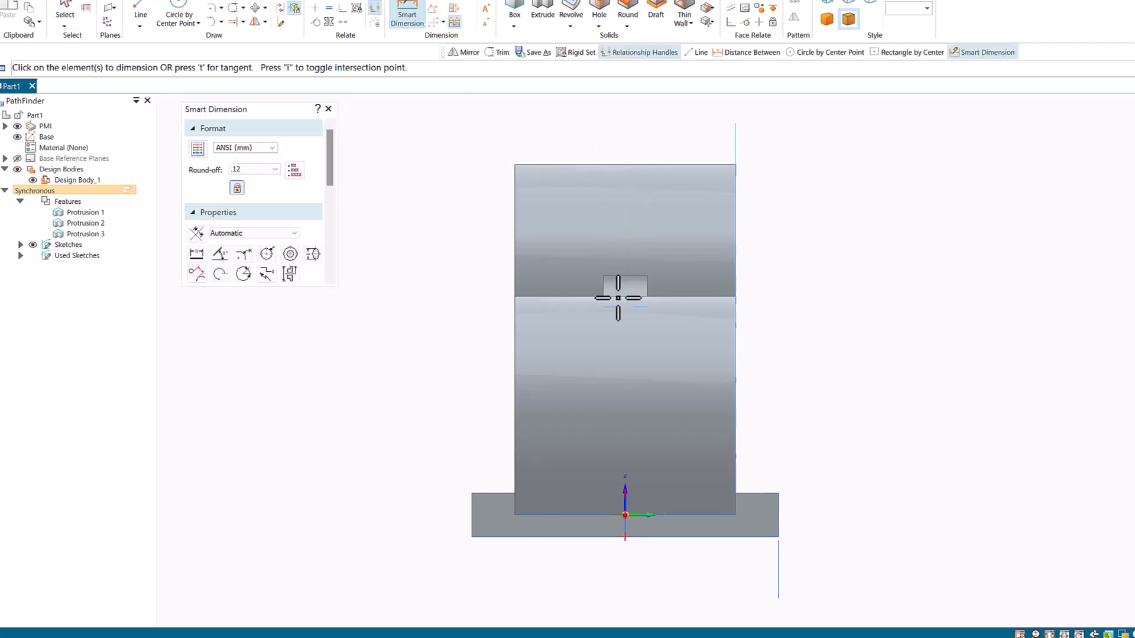
pyautogui.click(734, 222)
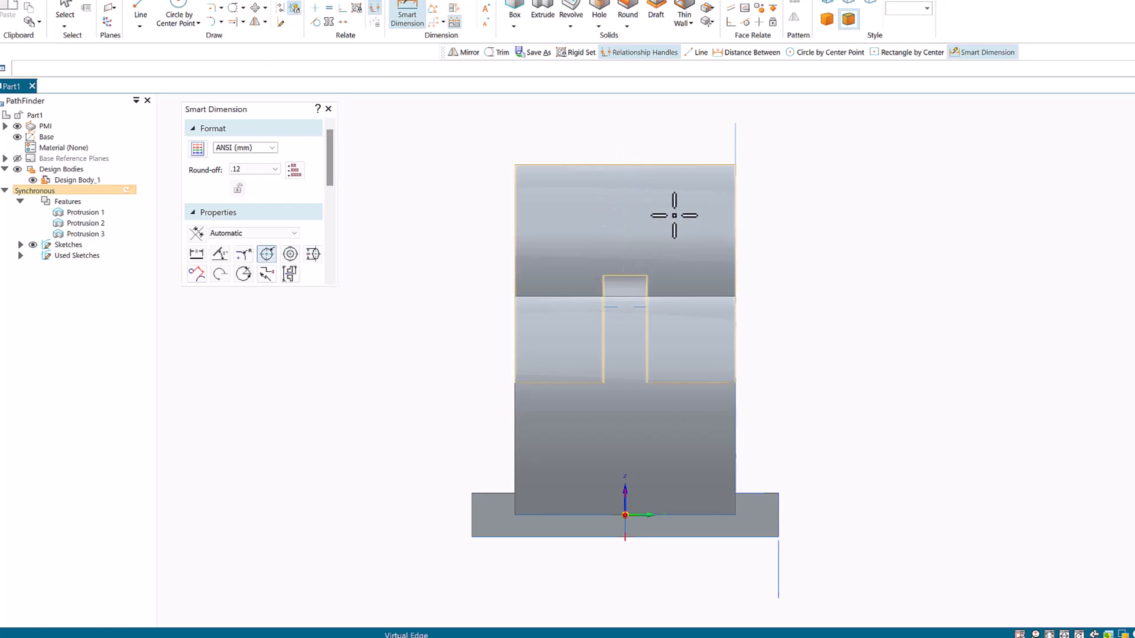
pyautogui.click(515, 215)
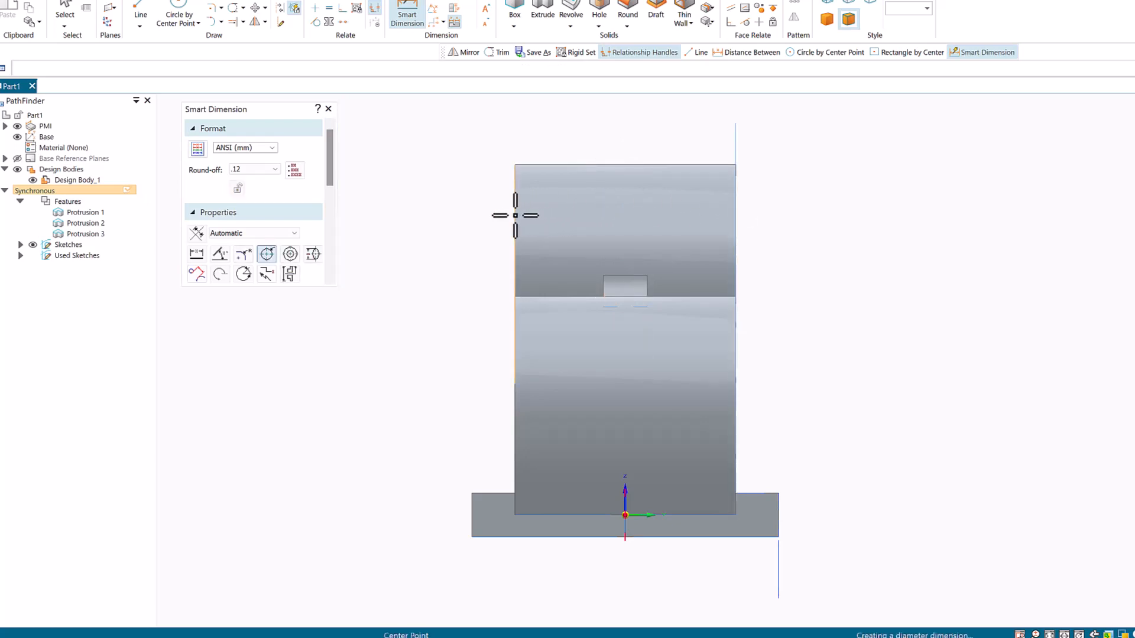
pyautogui.click(609, 116)
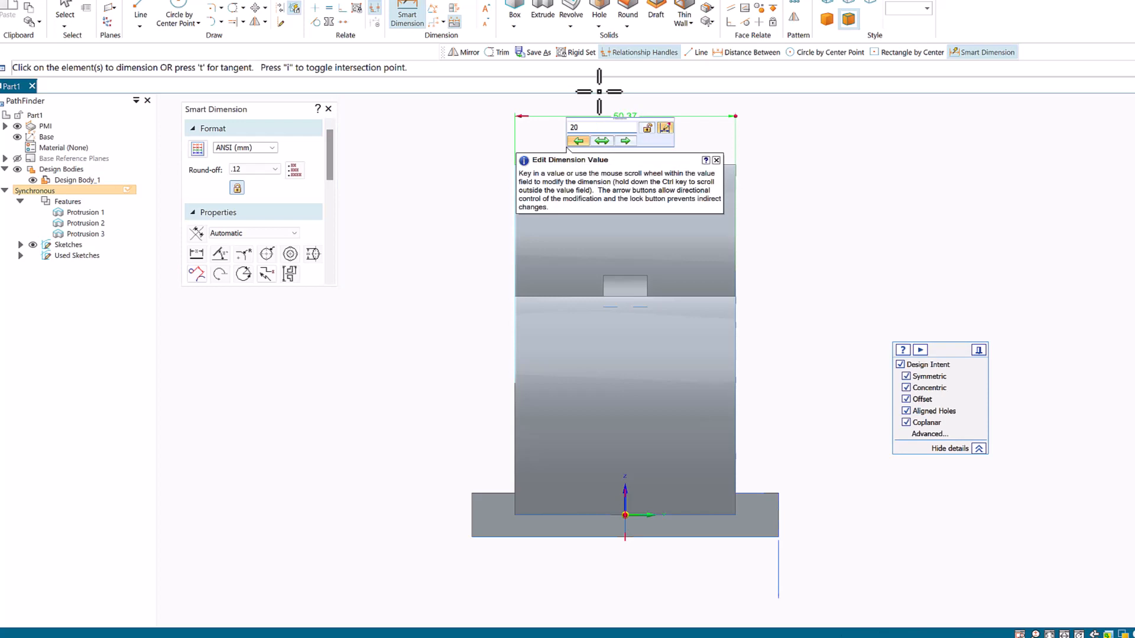
pyautogui.click(597, 141)
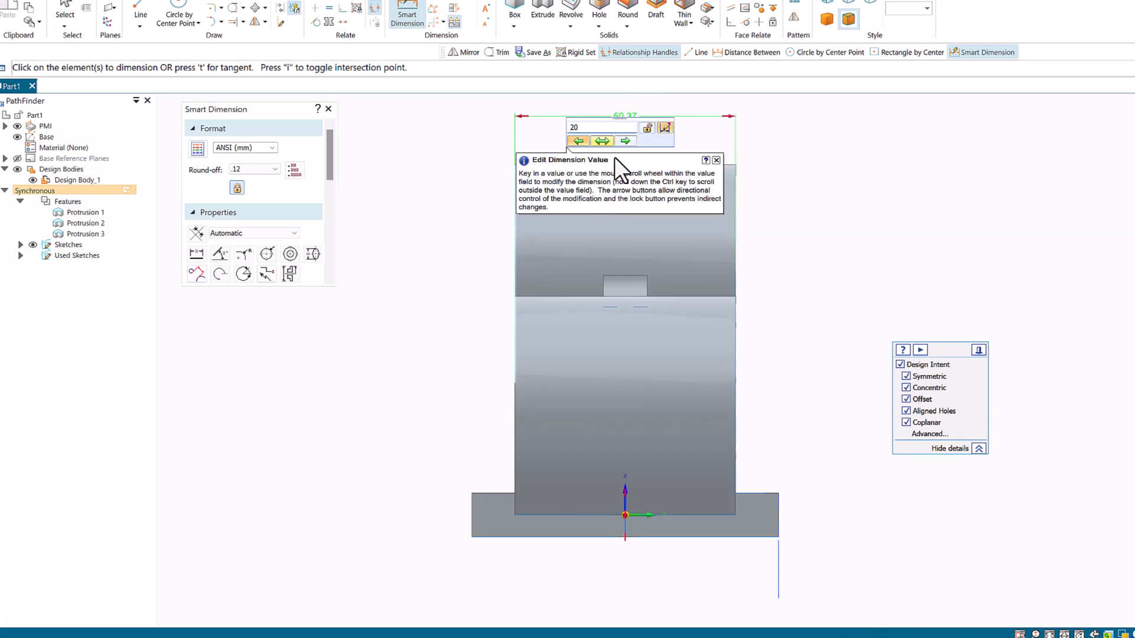
pyautogui.click(817, 141)
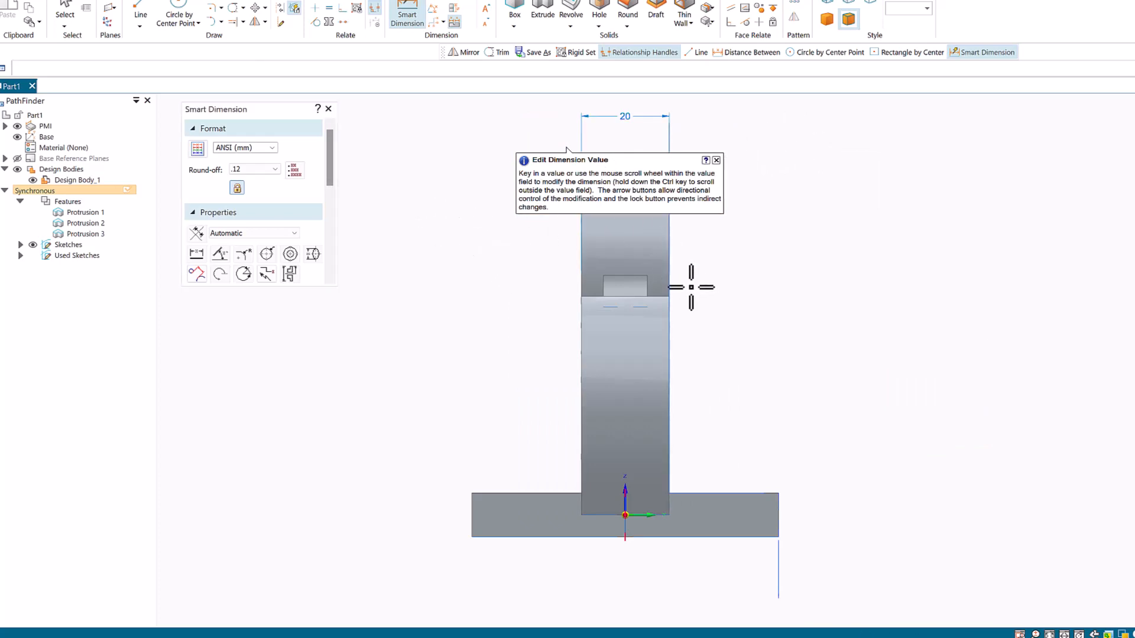
# Step: Round the outer edge of the top cylinder's back face with a 2 mm radius
pyautogui.moveTo(690, 288); pyautogui.dragTo(598, 427, button='middle')
pyautogui.scroll(1, 598, 428)
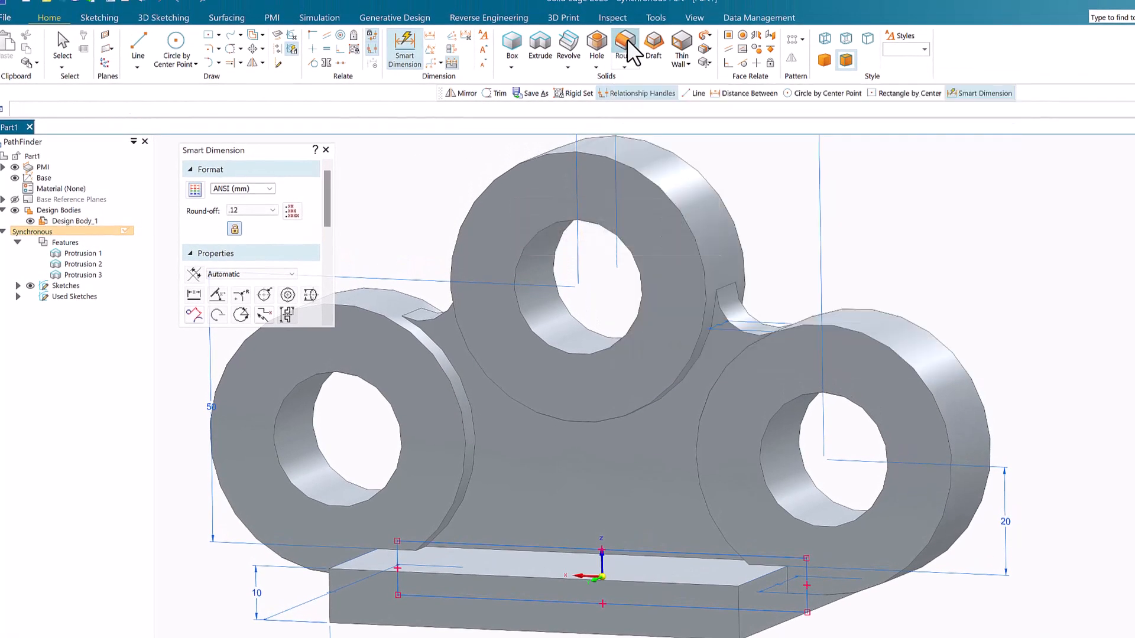
pyautogui.click(626, 47)
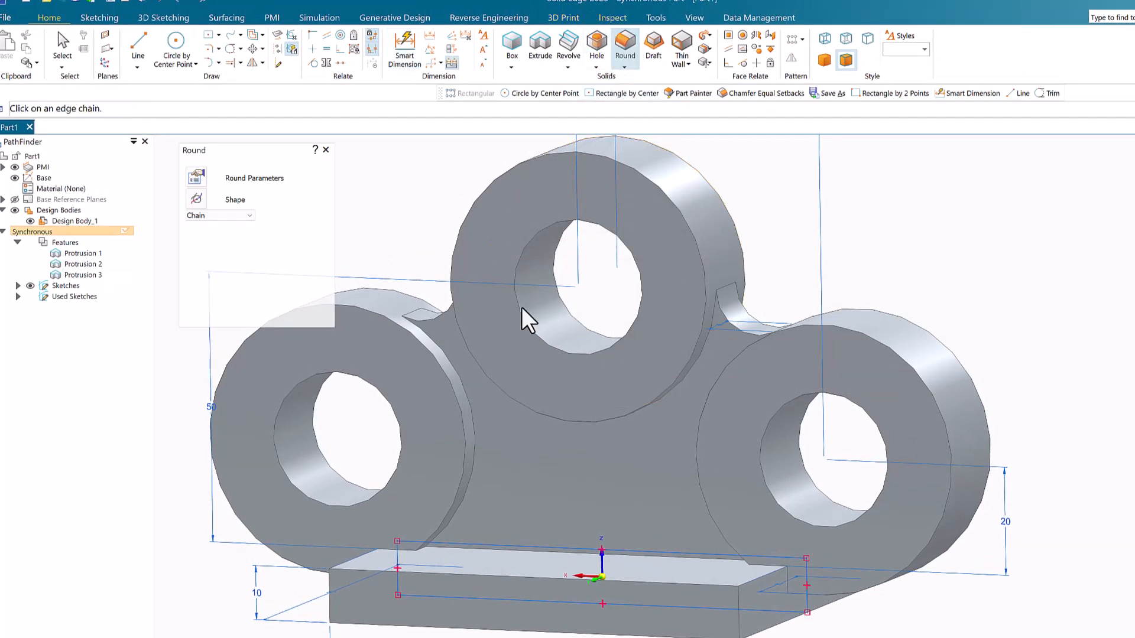
pyautogui.click(468, 213)
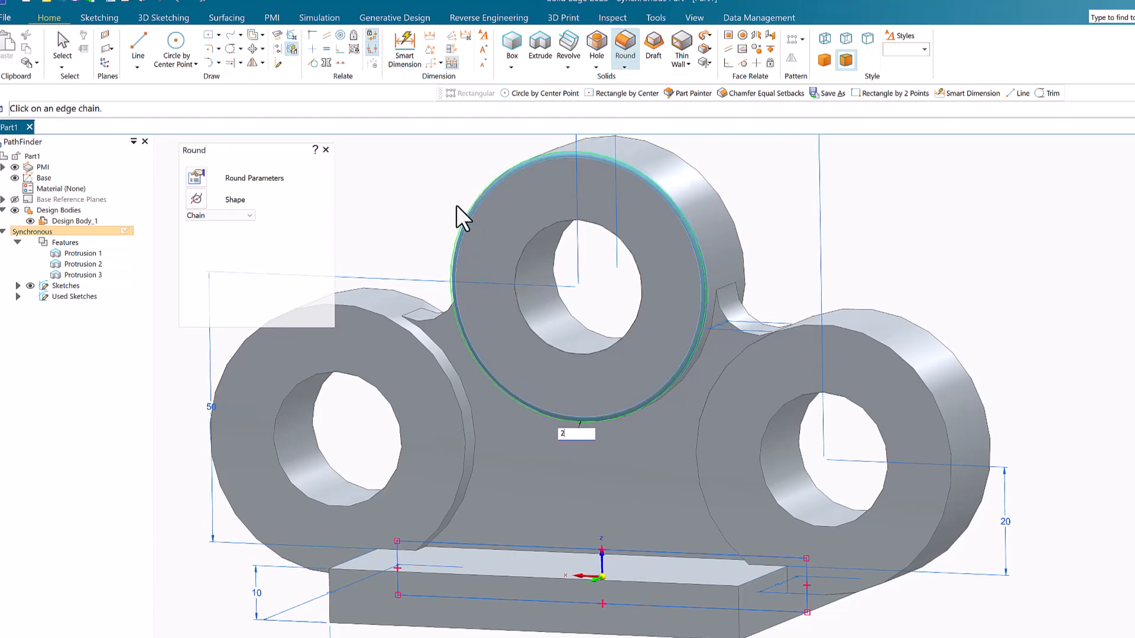
pyautogui.write('2')
pyautogui.press('Return')
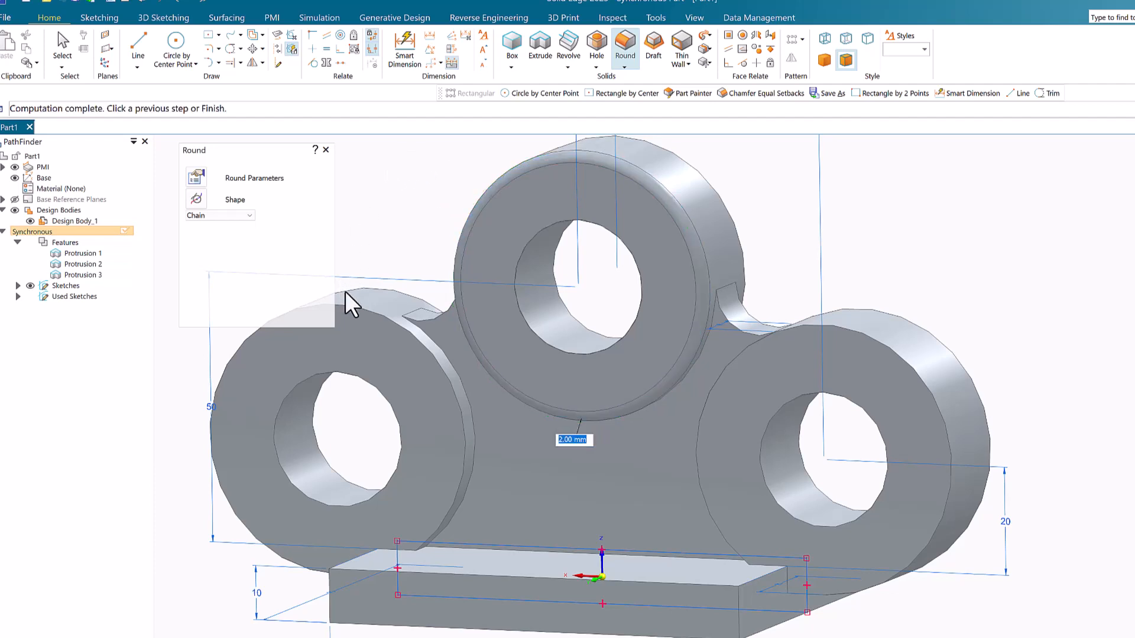
# Step: Select the two lower cylinders' outer edges and all three bore edges on the back side for a 2 mm round
pyautogui.click(378, 315)
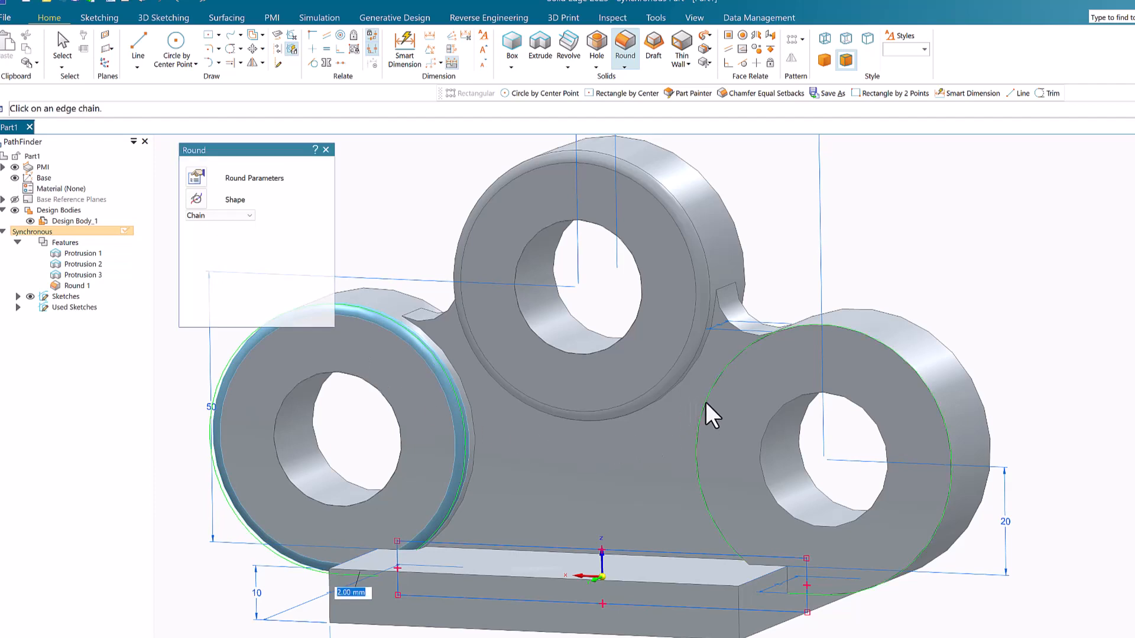
pyautogui.click(701, 421)
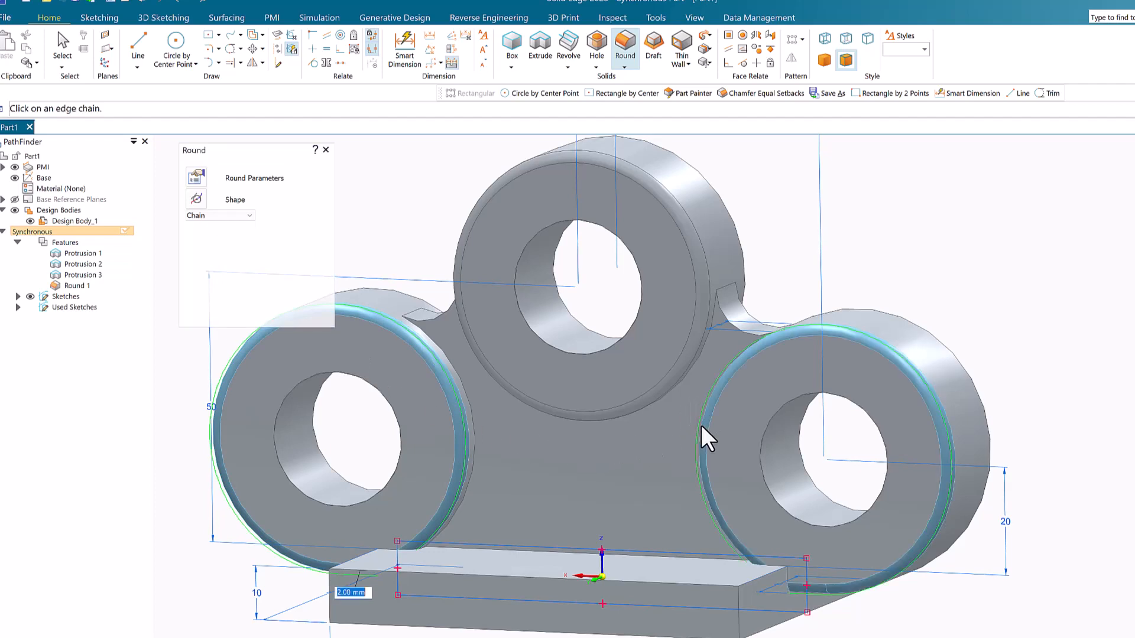
pyautogui.click(761, 441)
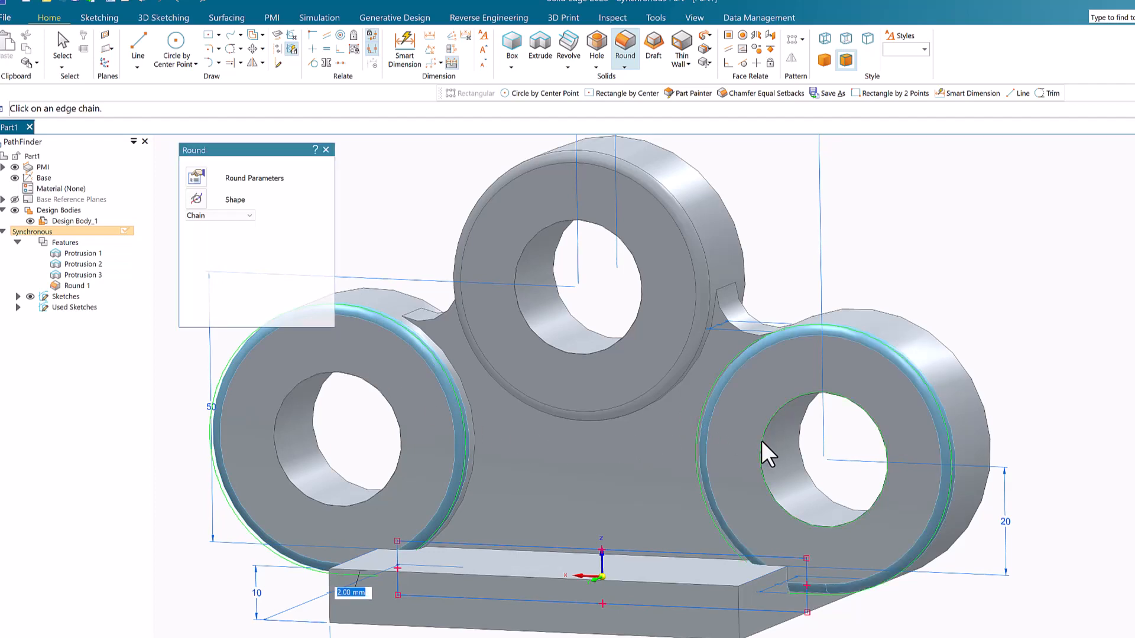
pyautogui.click(579, 354)
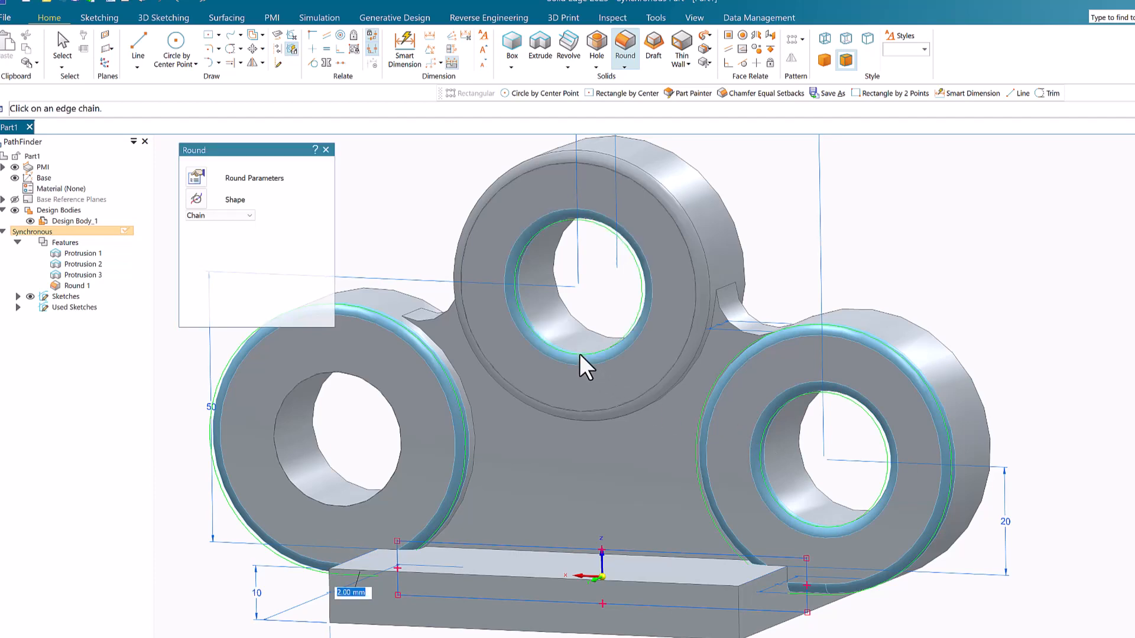
pyautogui.click(402, 444)
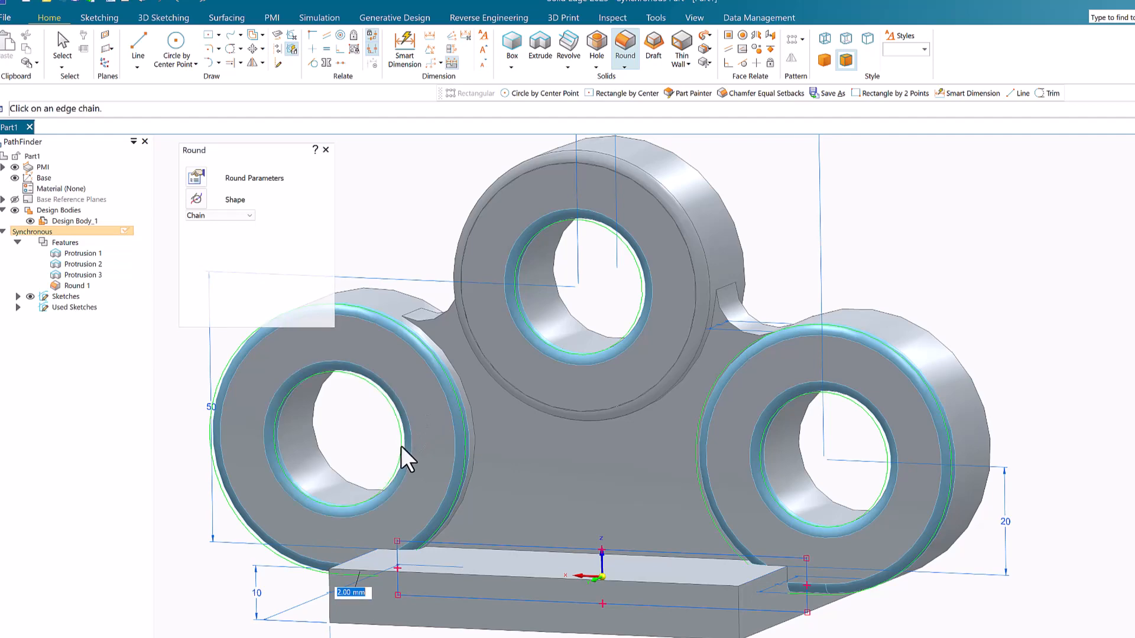
# Step: Add the outer and bore edges of all three cylinders on the front side to the 2 mm round
pyautogui.moveTo(965, 238); pyautogui.dragTo(757, 299, button='middle')
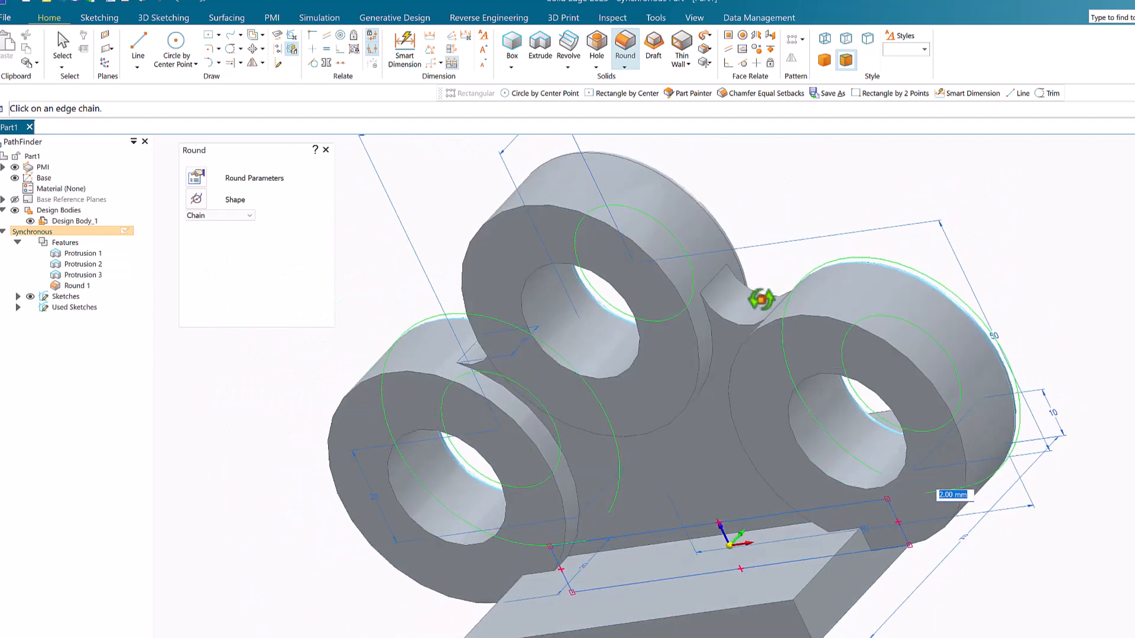
pyautogui.click(623, 43)
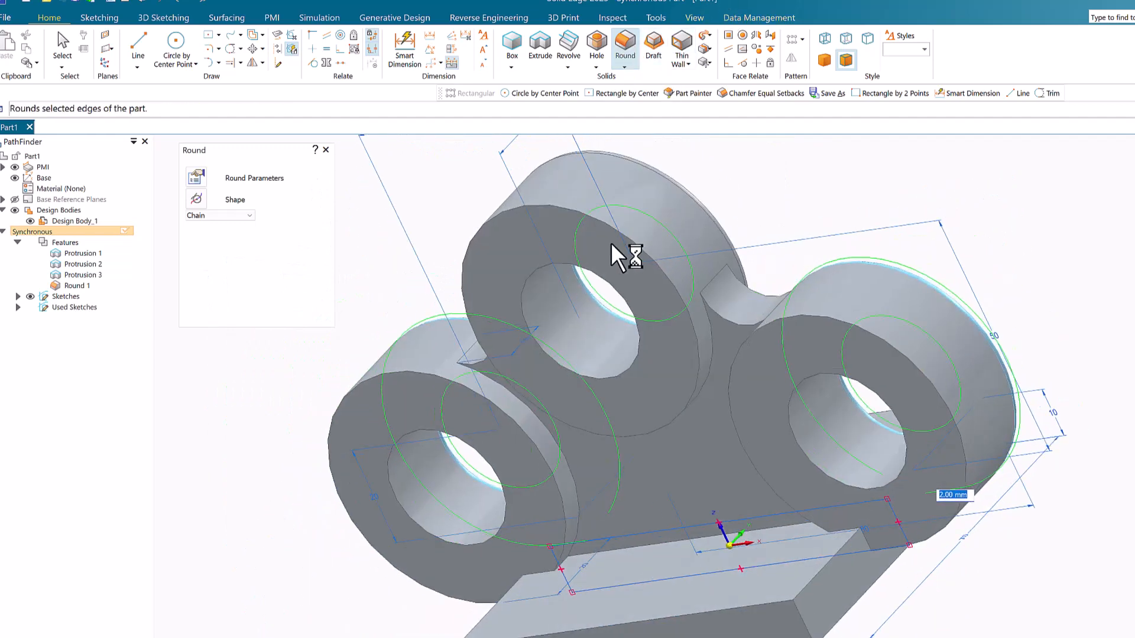
pyautogui.click(519, 207)
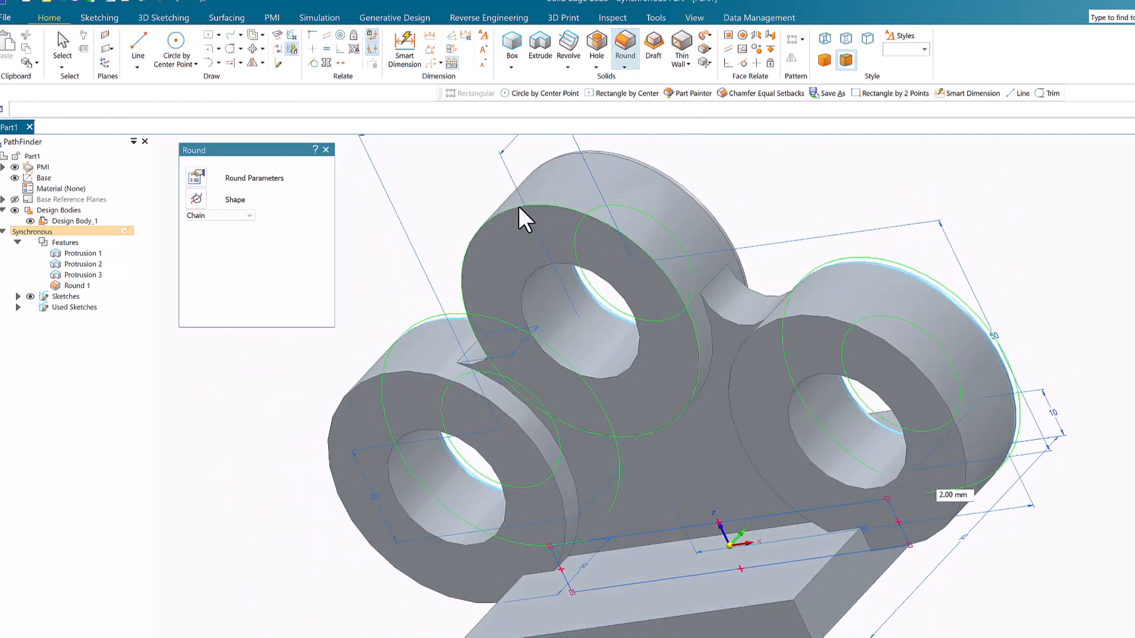
pyautogui.click(525, 280)
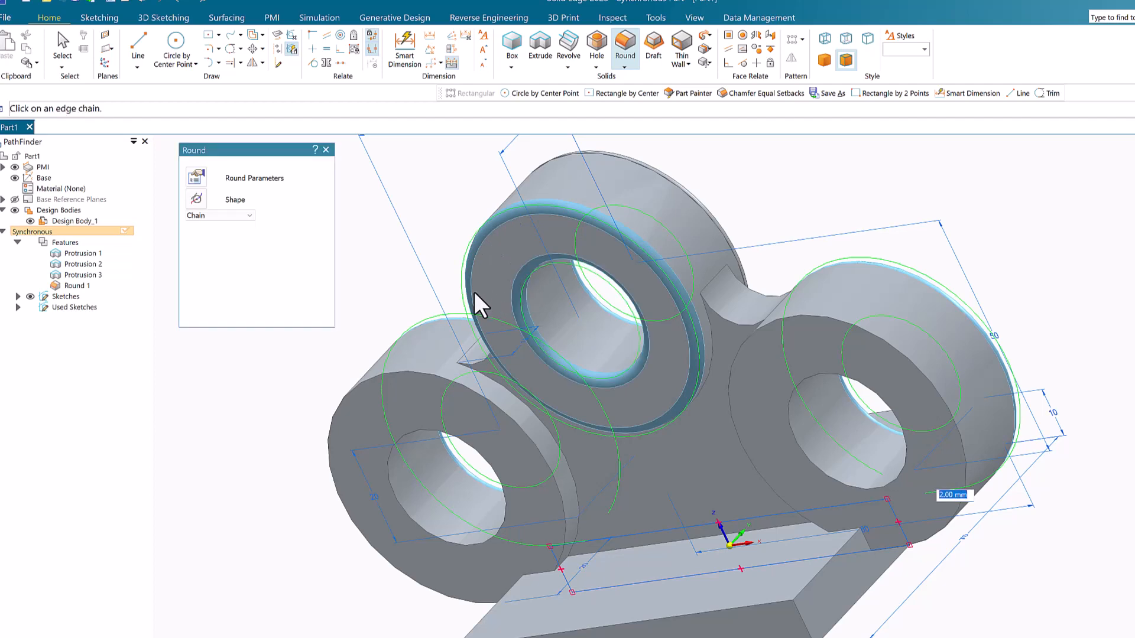
pyautogui.click(353, 388)
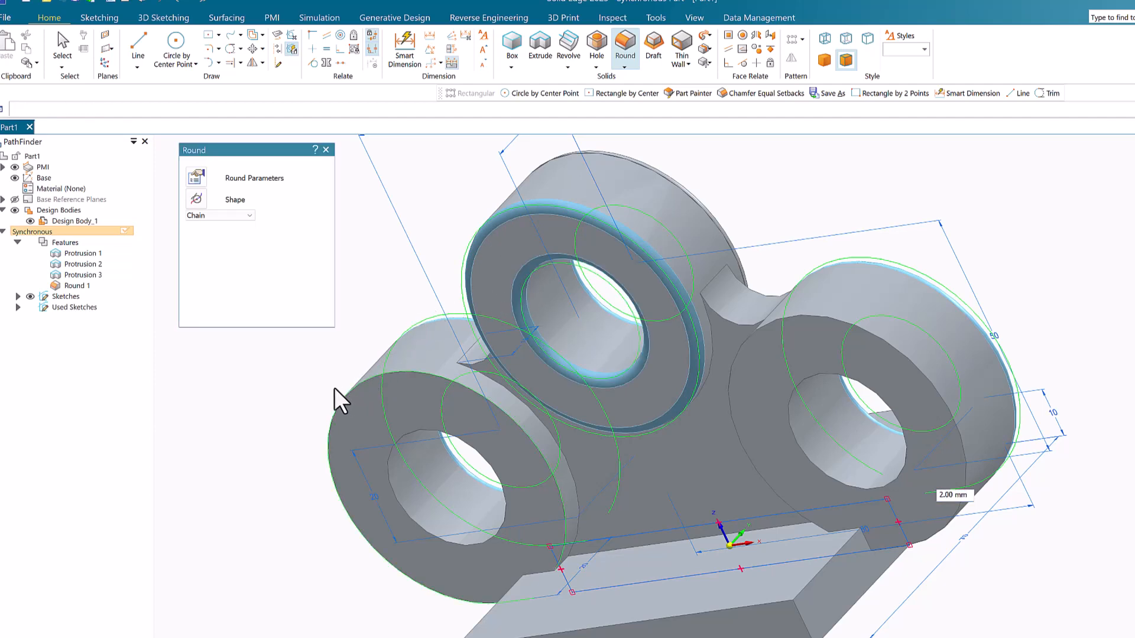
pyautogui.click(476, 448)
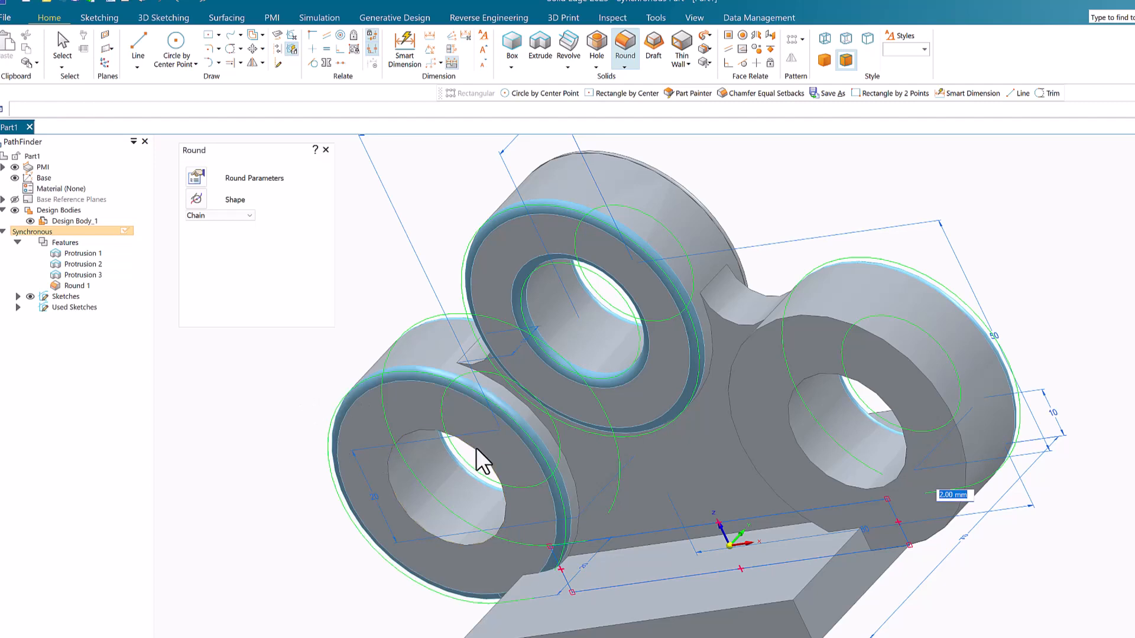
pyautogui.click(806, 381)
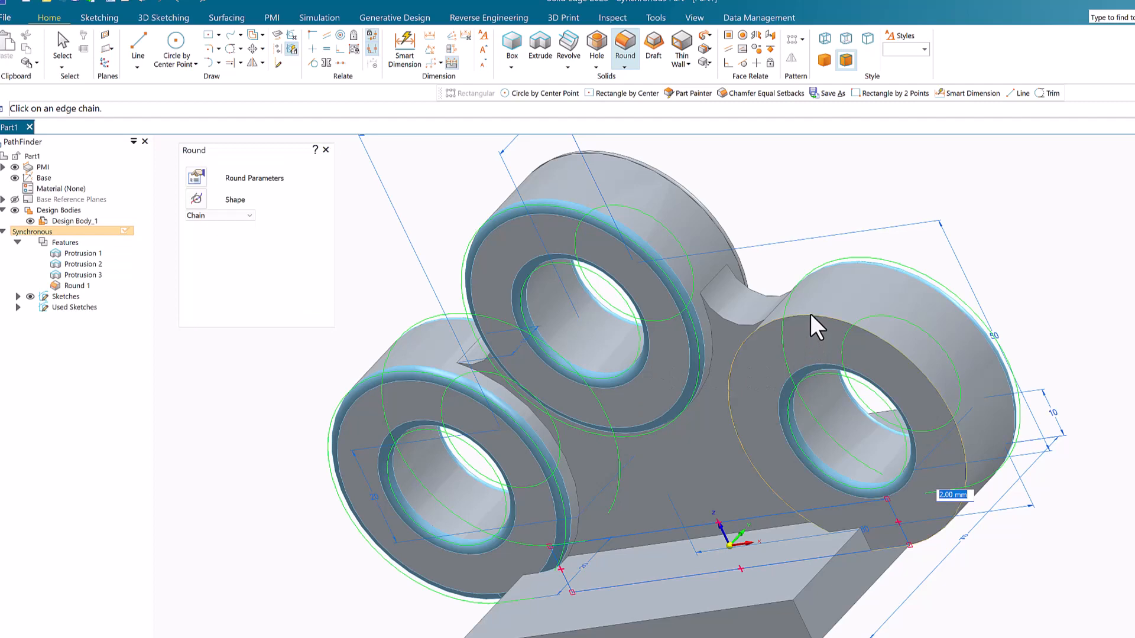
pyautogui.click(810, 314)
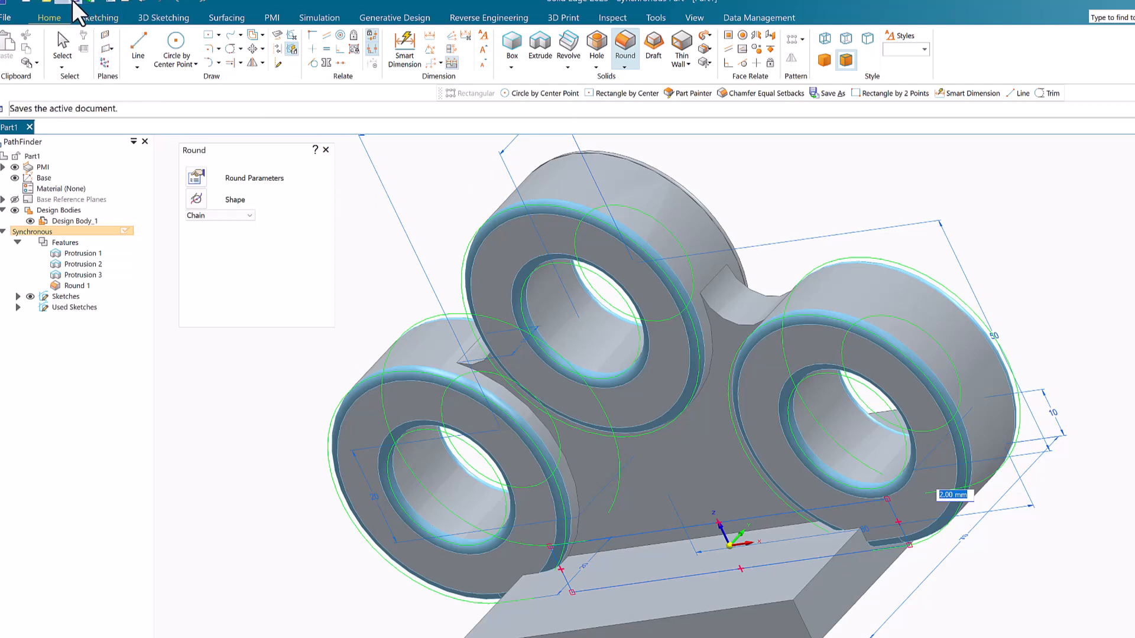
# Step: Save the part as Practice for Beginners #7 in the YouTube folder, replacing the existing file
pyautogui.click(93, 2)
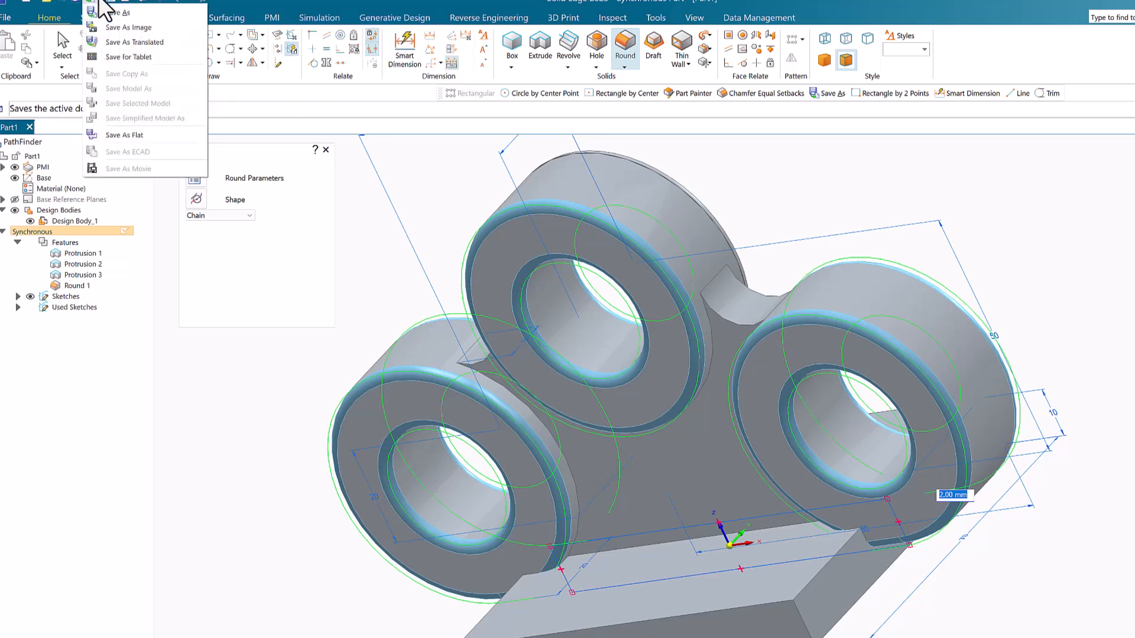
pyautogui.click(109, 13)
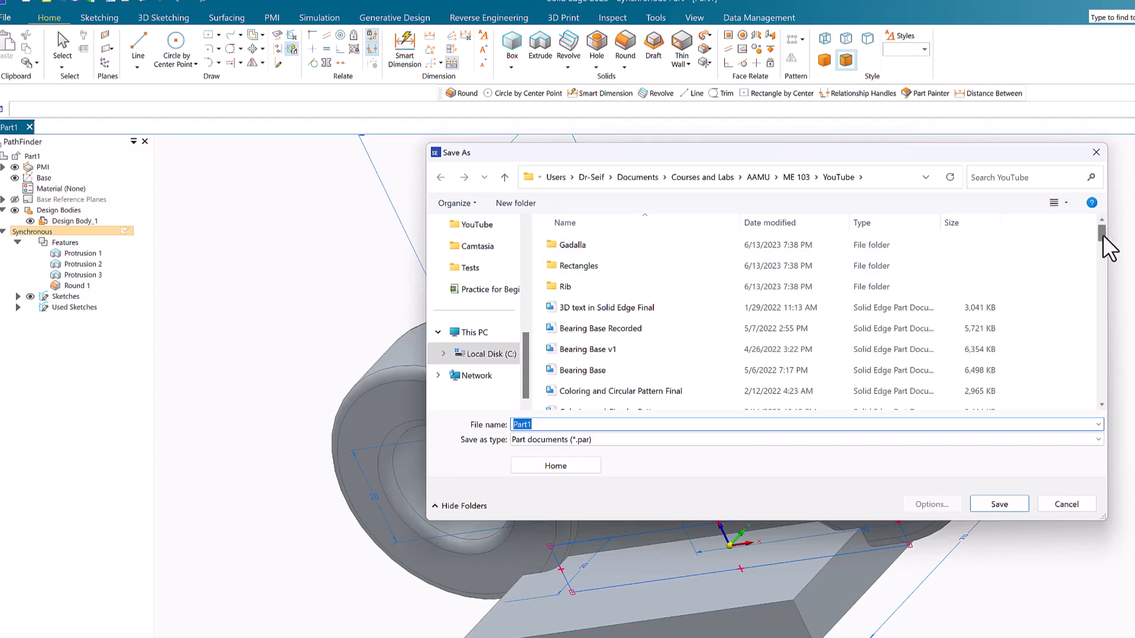
pyautogui.moveTo(1103, 235); pyautogui.dragTo(1104, 260)
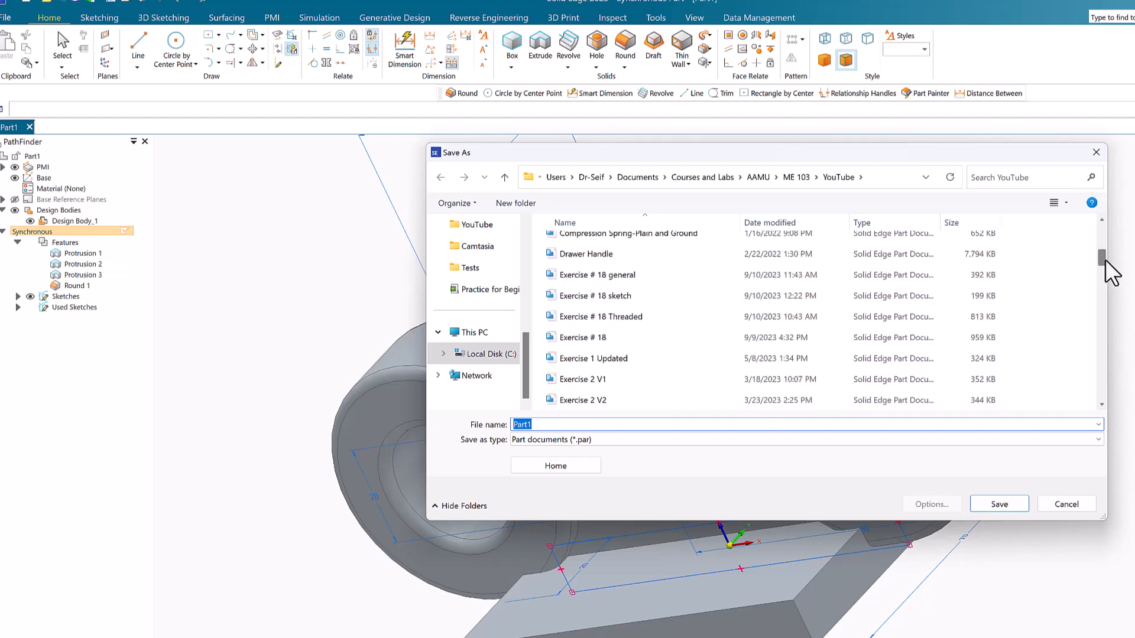
pyautogui.moveTo(1104, 258); pyautogui.dragTo(1098, 371)
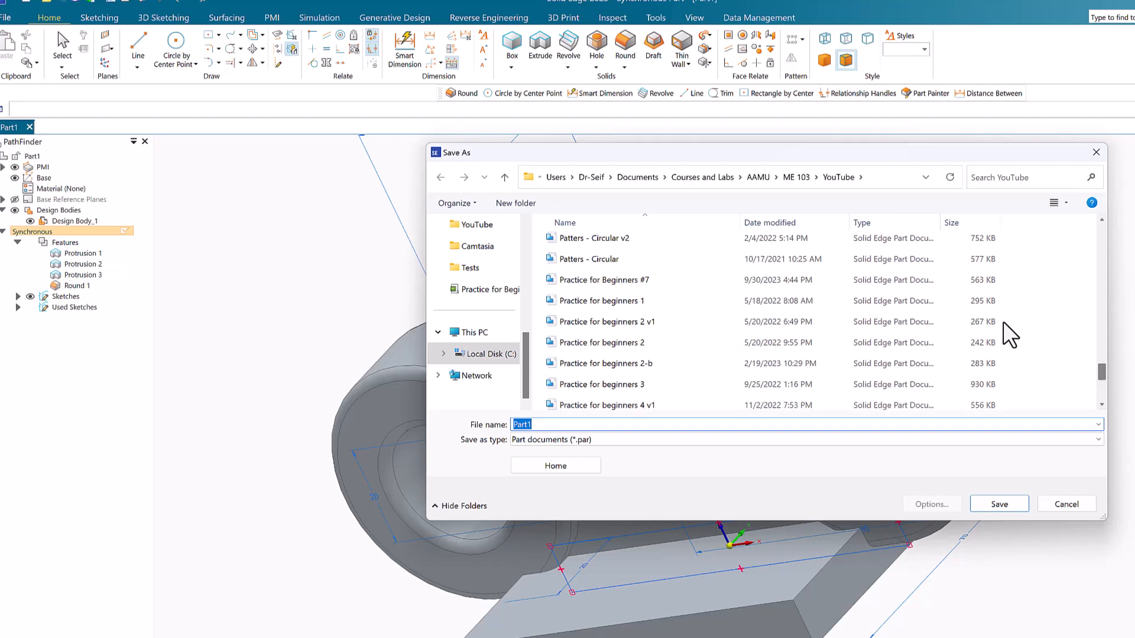
pyautogui.click(588, 279)
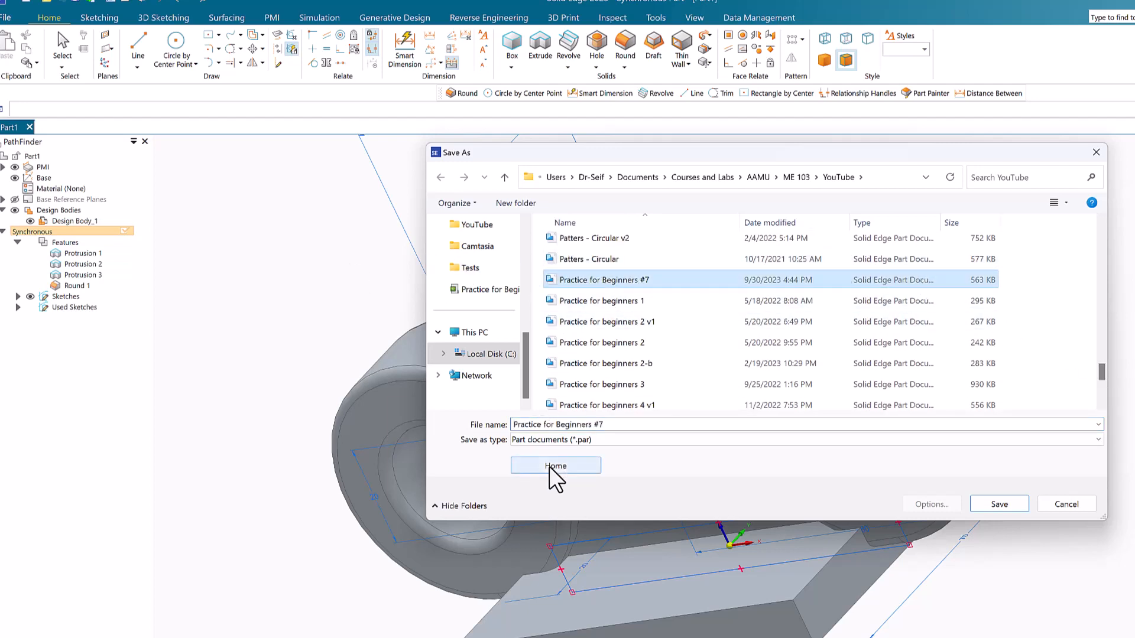
pyautogui.click(999, 504)
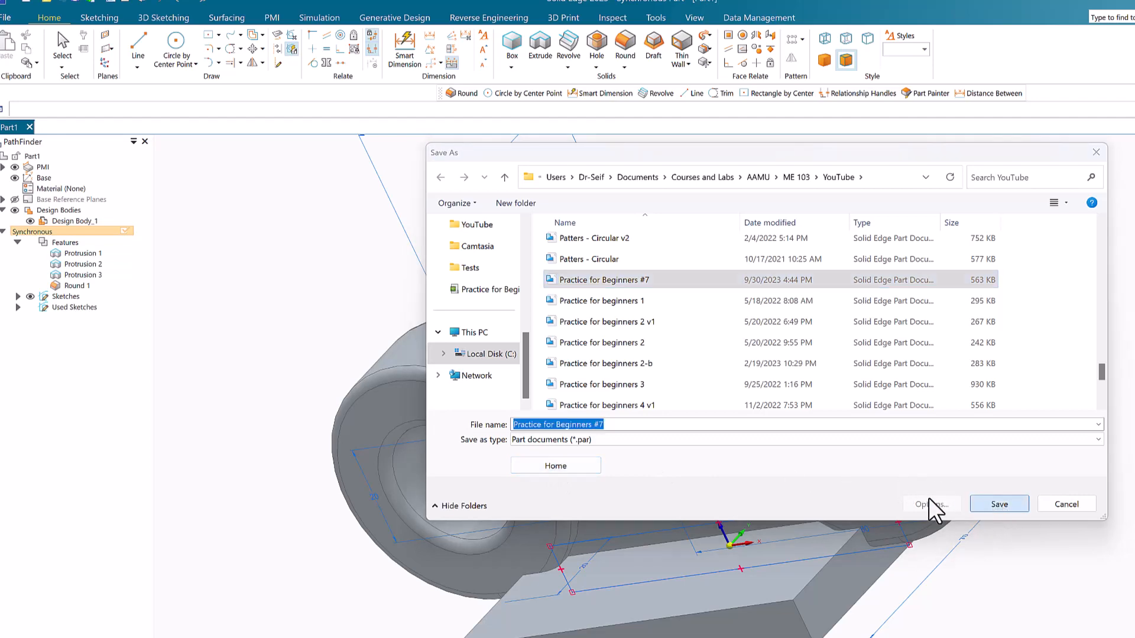
pyautogui.click(615, 364)
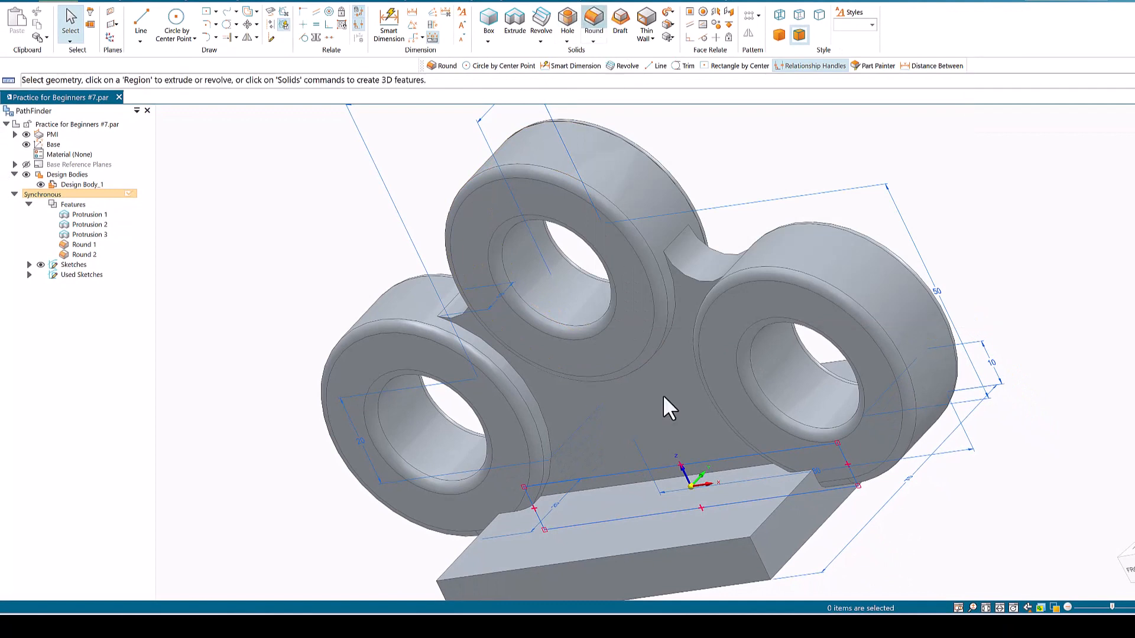
# Step: Round all four vertical corner edges of the base with a 12 mm radius
pyautogui.click(760, 555)
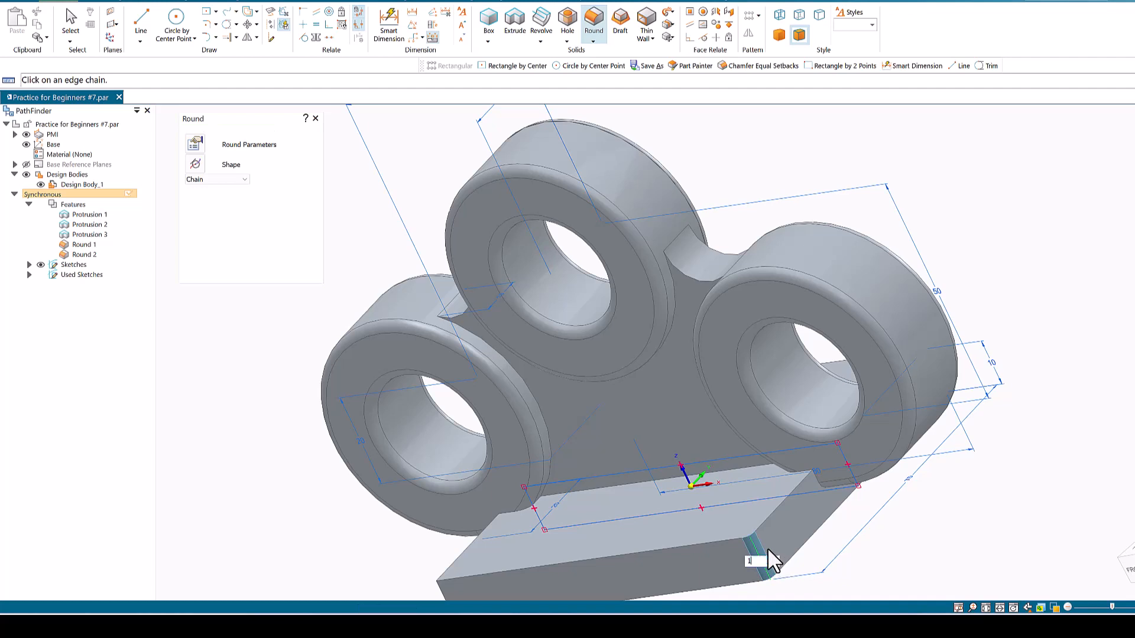
pyautogui.press('Return')
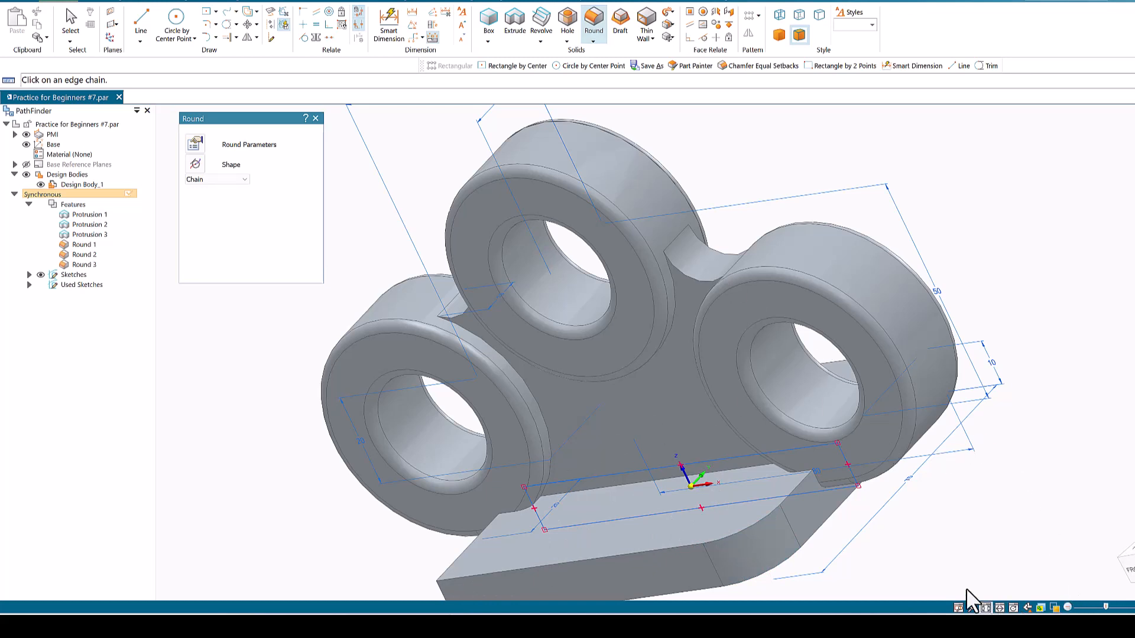
pyautogui.scroll(-3, 967, 590)
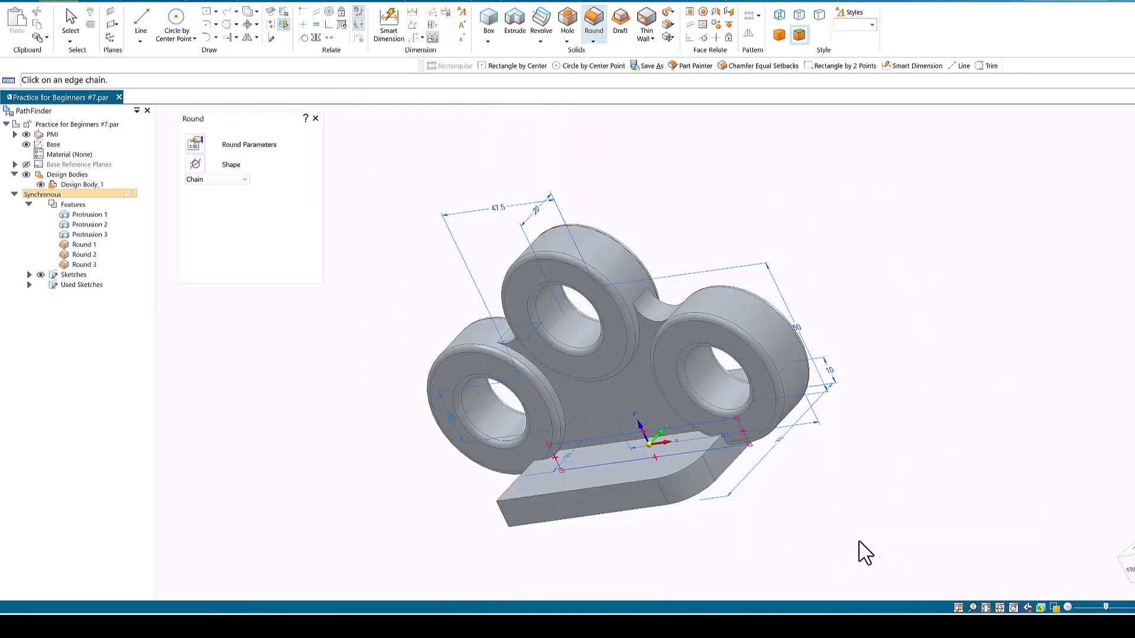
pyautogui.click(503, 516)
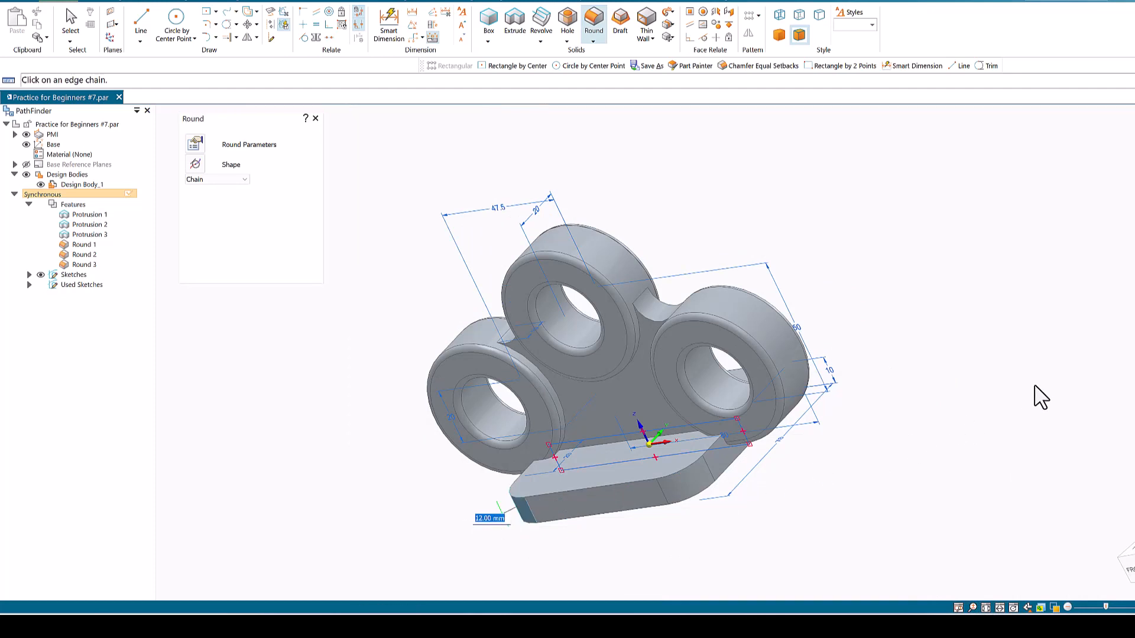
pyautogui.moveTo(1040, 397); pyautogui.dragTo(874, 465, button='middle')
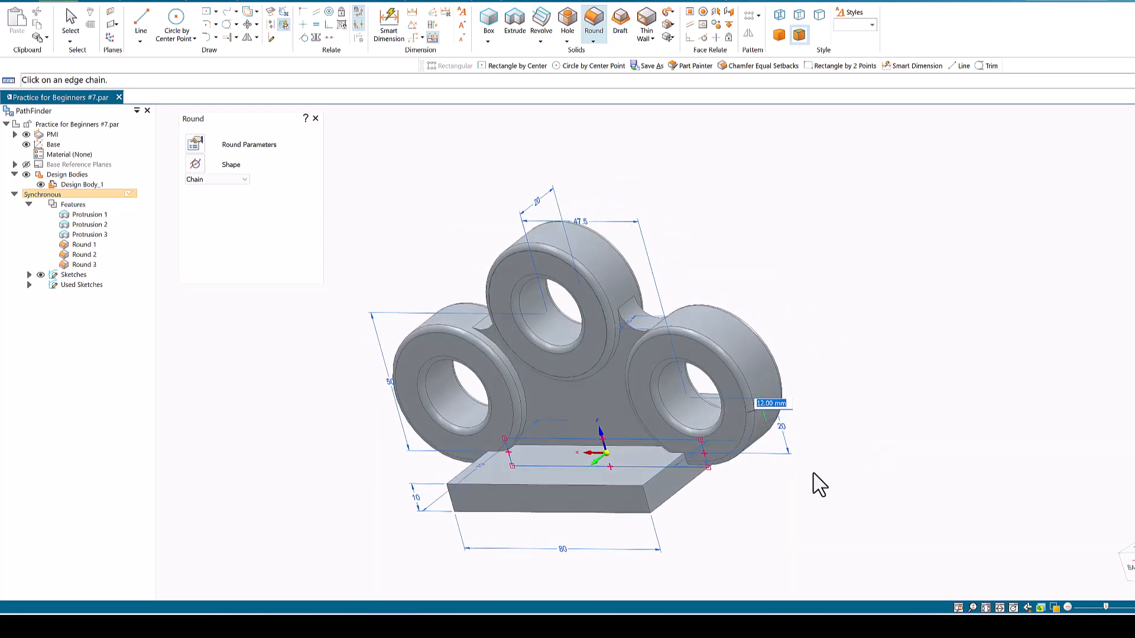
pyautogui.click(646, 498)
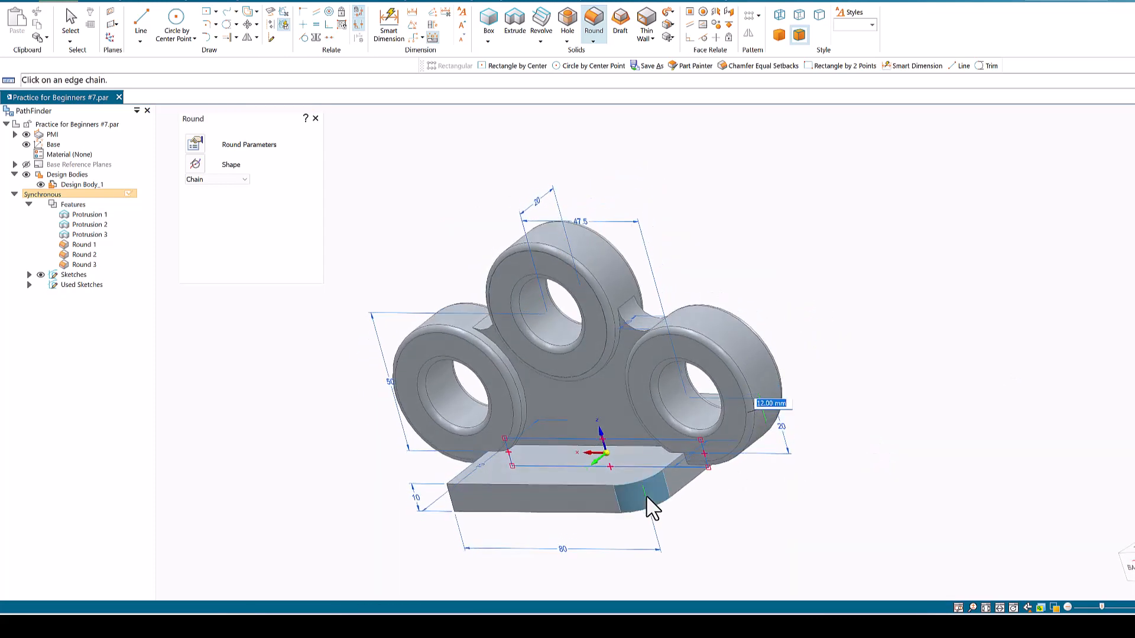
pyautogui.click(451, 499)
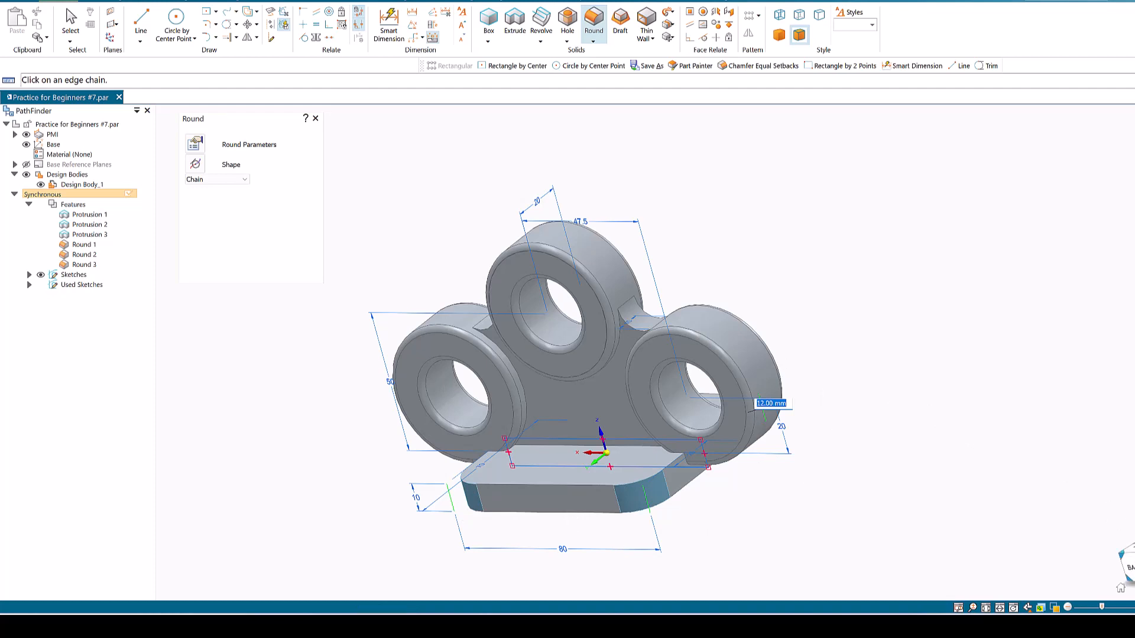
# Step: Sketch a 10 mm diameter circle on the base's upper face, centred on the arc centre of its front-left rounded corner
pyautogui.hotkey('ctrl', 't')
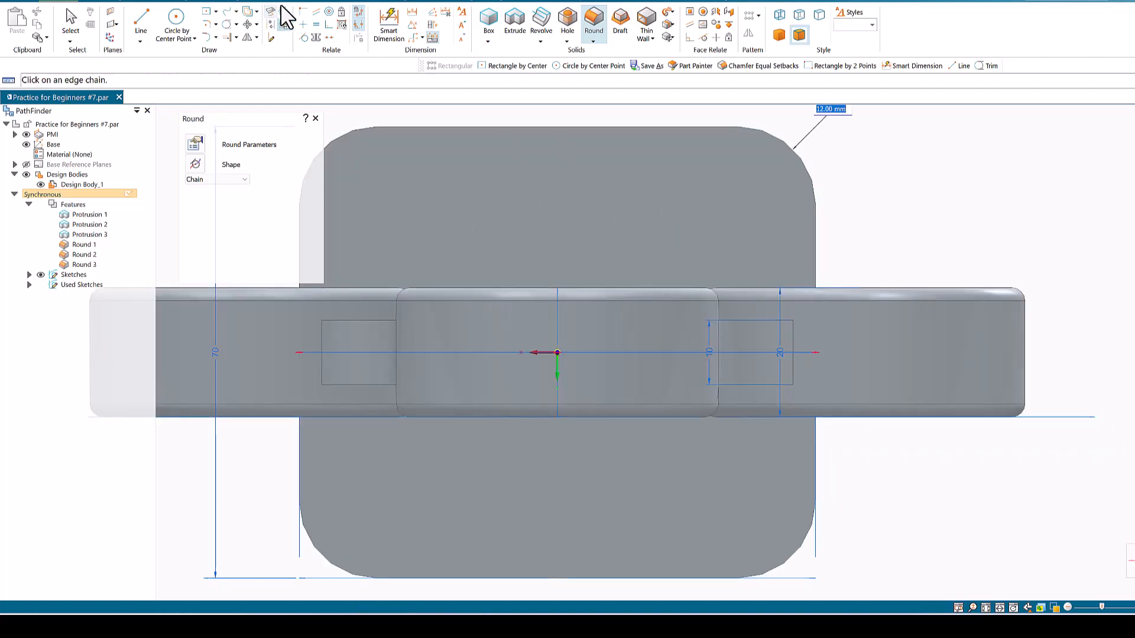
pyautogui.click(176, 35)
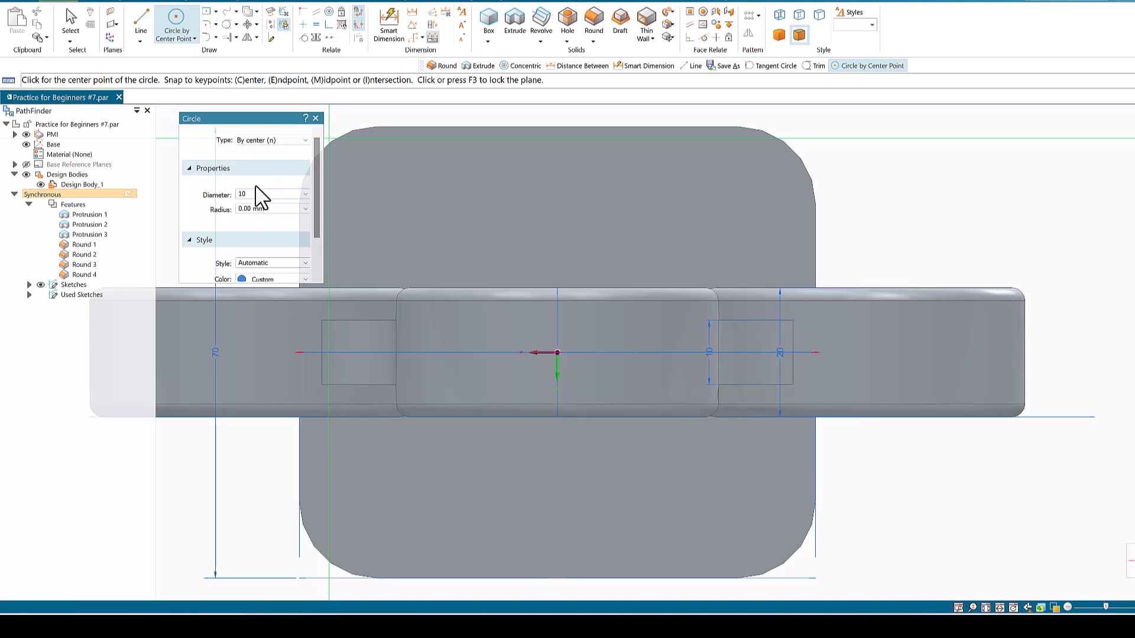
pyautogui.press('Return')
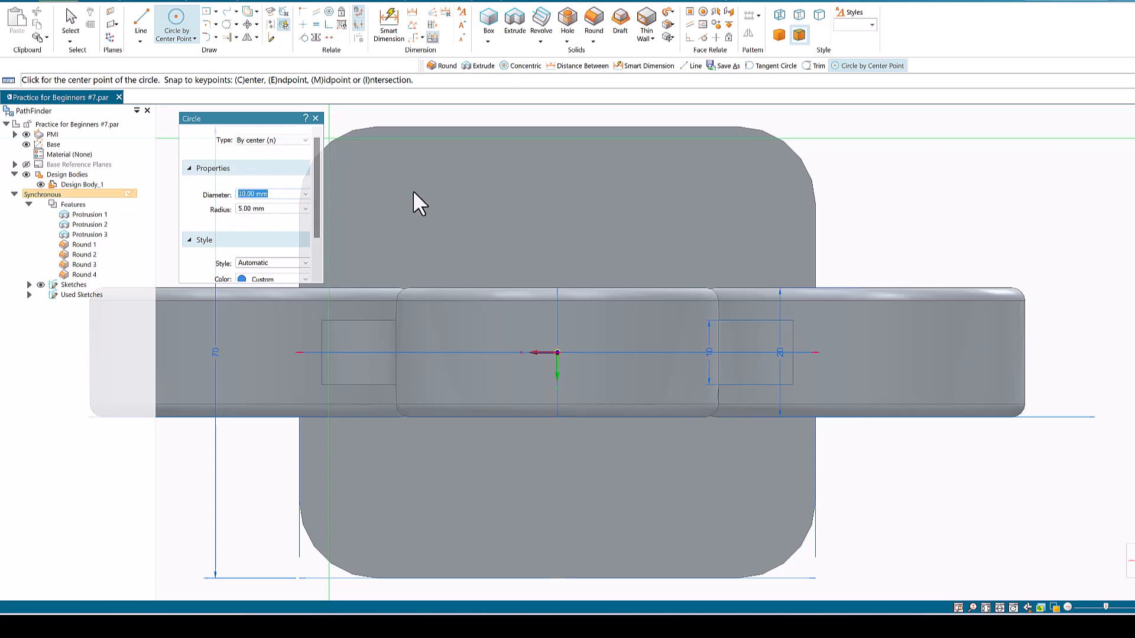
pyautogui.click(780, 141)
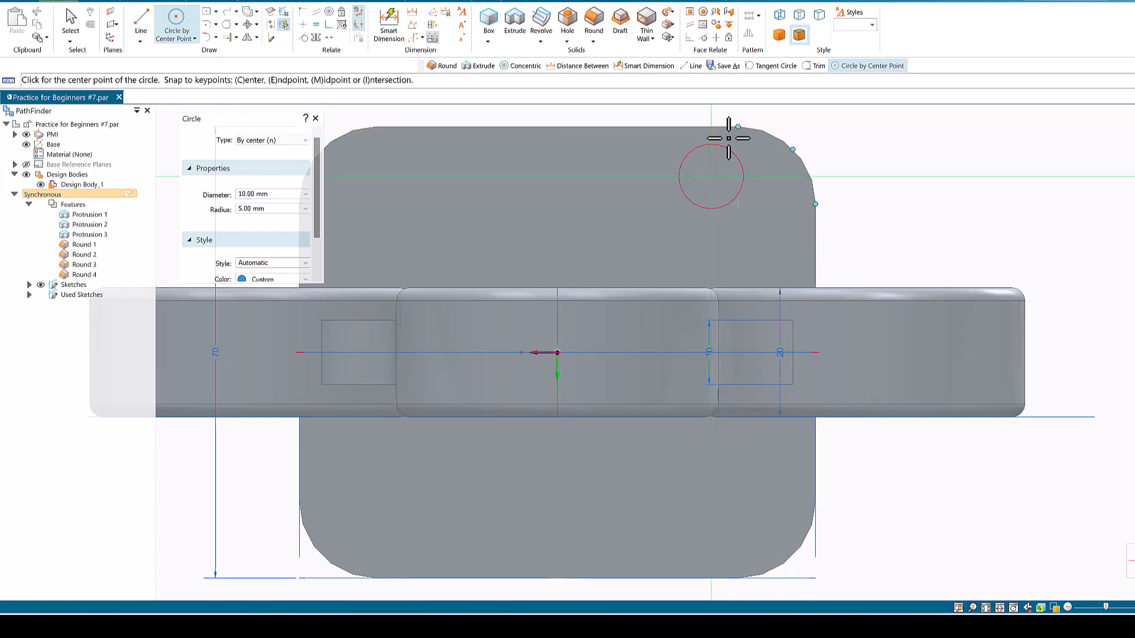
pyautogui.click(737, 204)
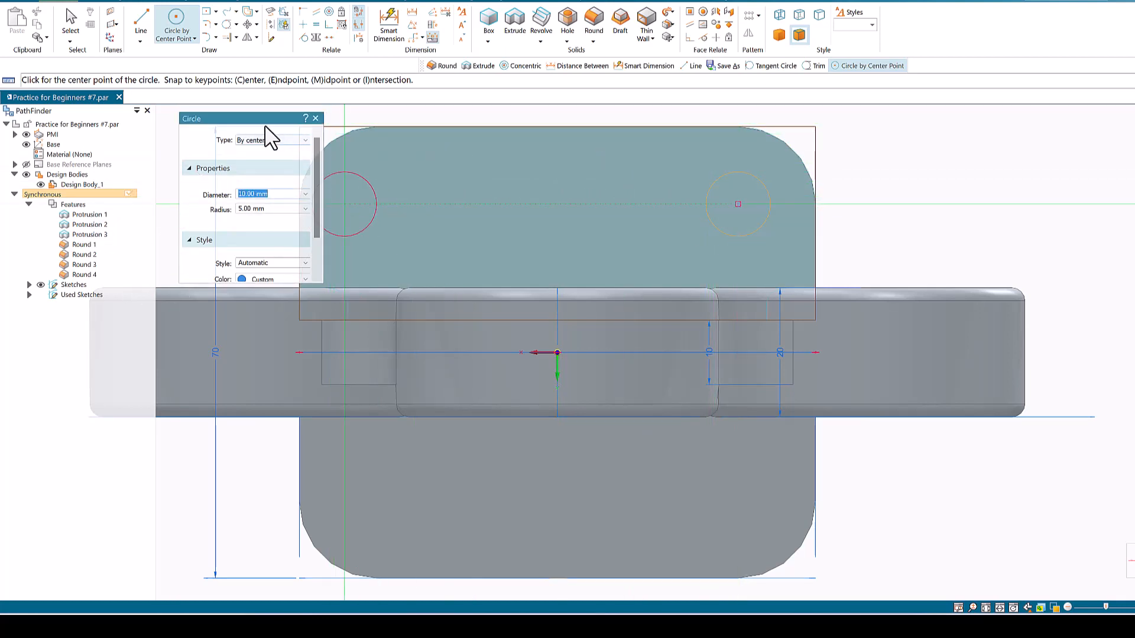
pyautogui.moveTo(259, 124); pyautogui.dragTo(217, 122)
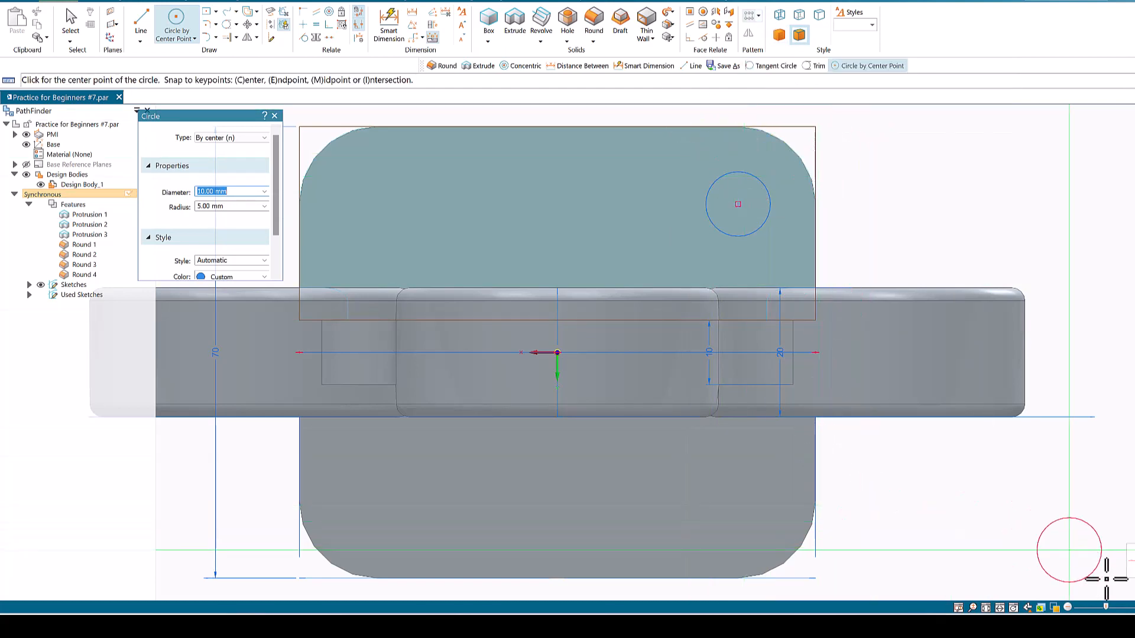
pyautogui.click(1123, 560)
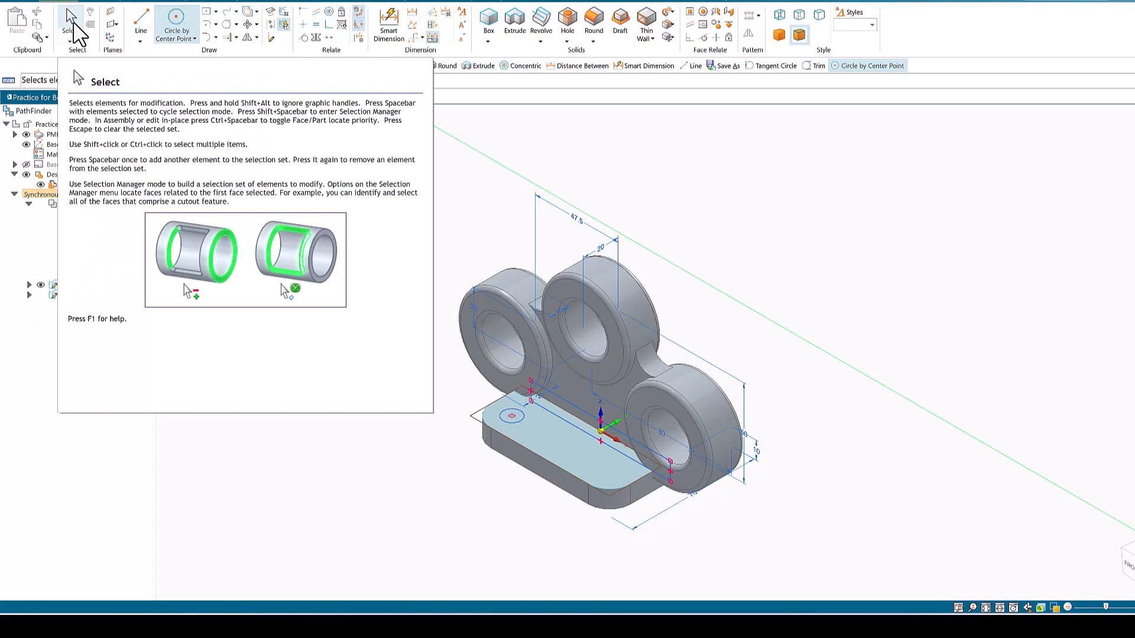
# Step: Extrude the corner circle as a one-sided cut down through the base, using chain selection
pyautogui.click(517, 16)
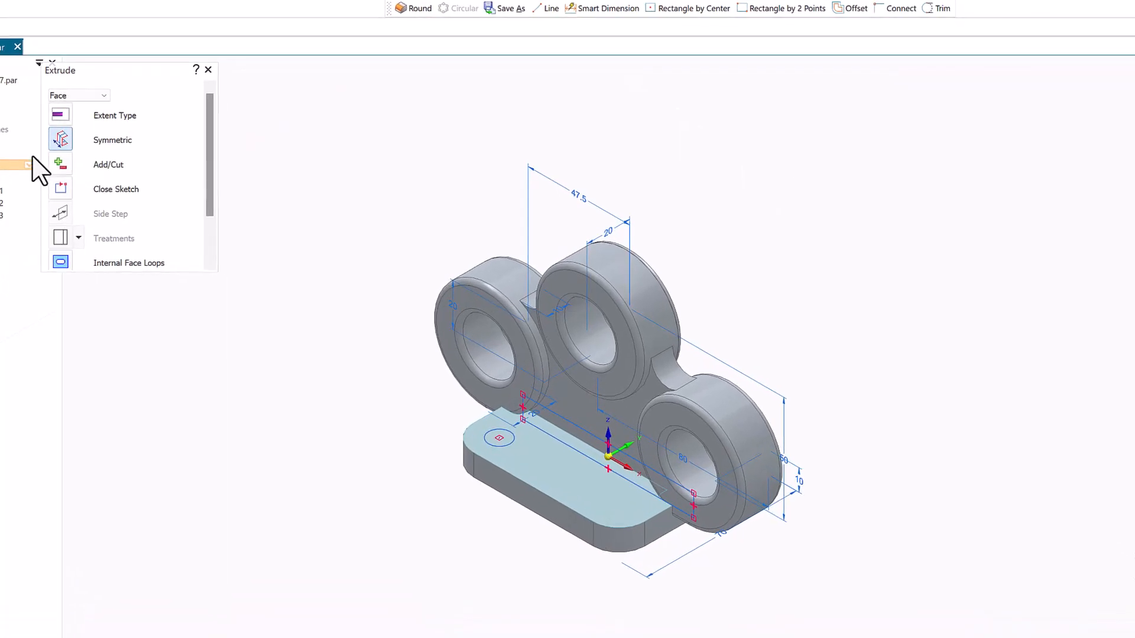
pyautogui.click(60, 163)
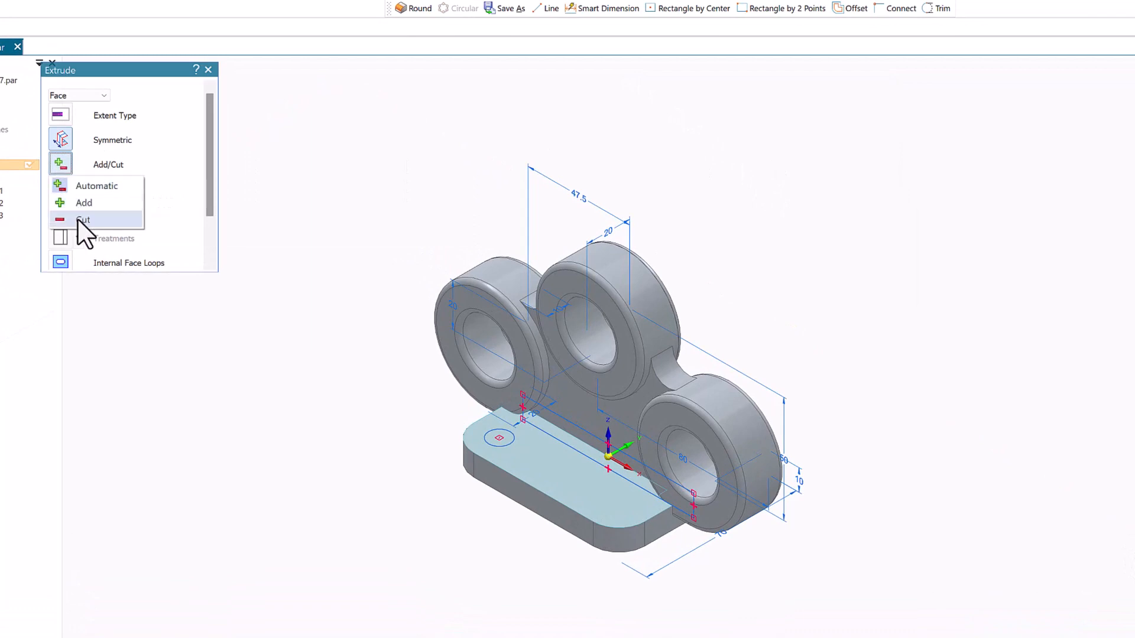
pyautogui.click(83, 220)
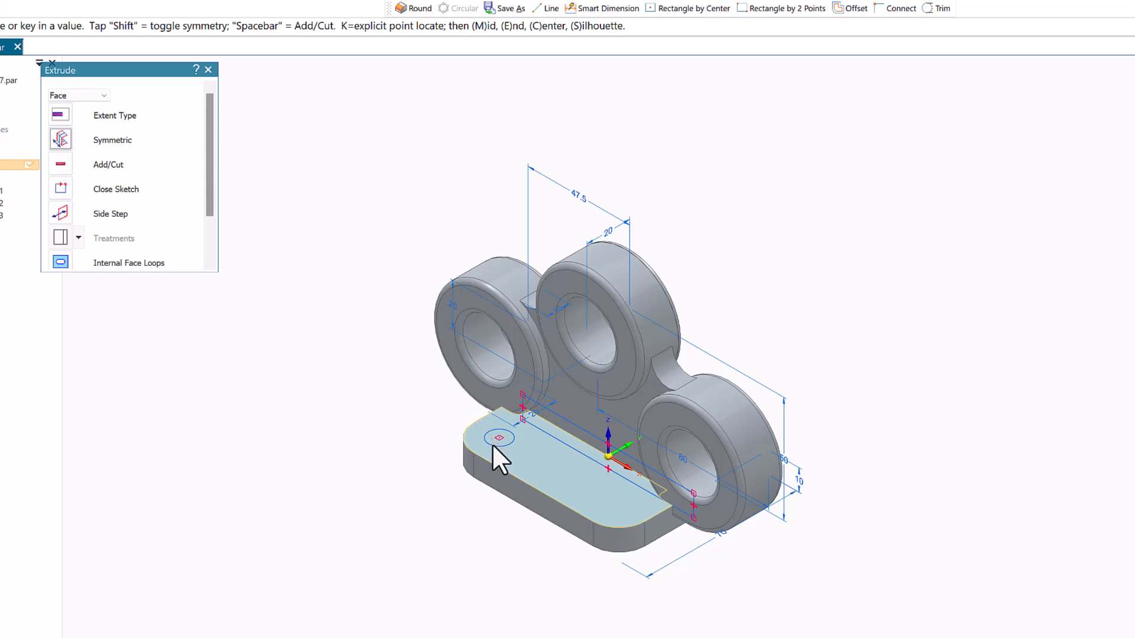
pyautogui.click(105, 94)
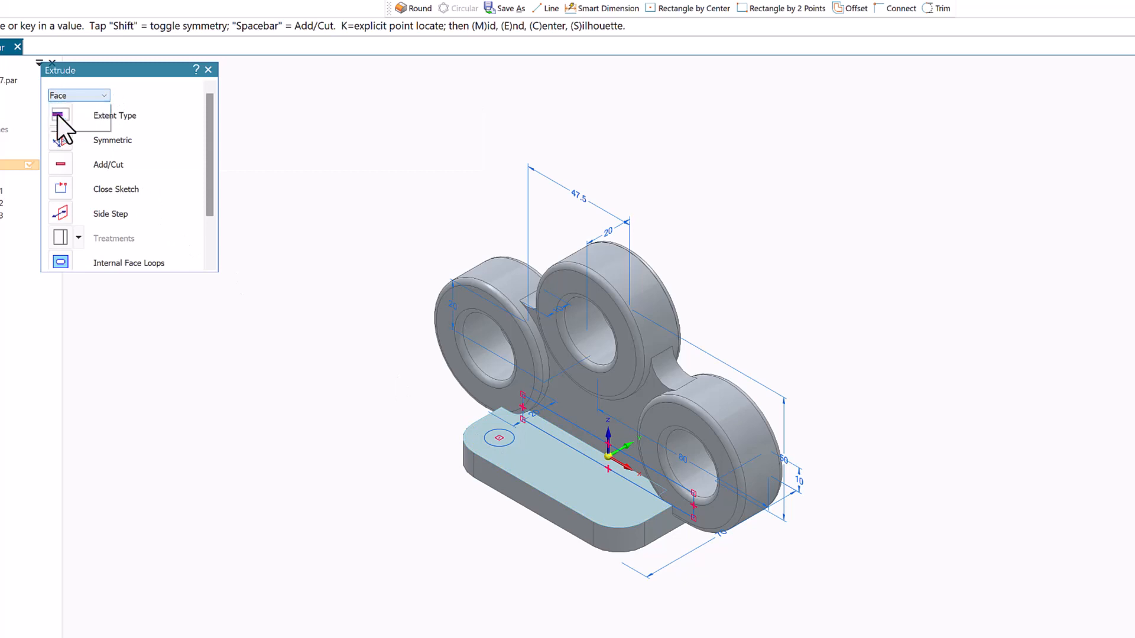
pyautogui.click(59, 117)
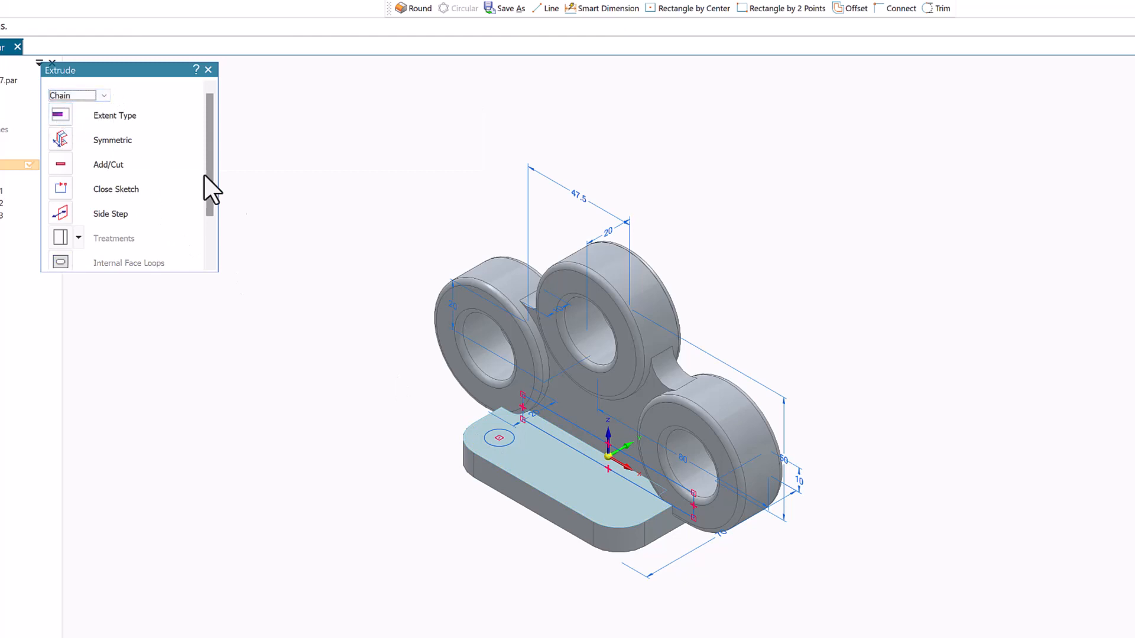
pyautogui.click(505, 446)
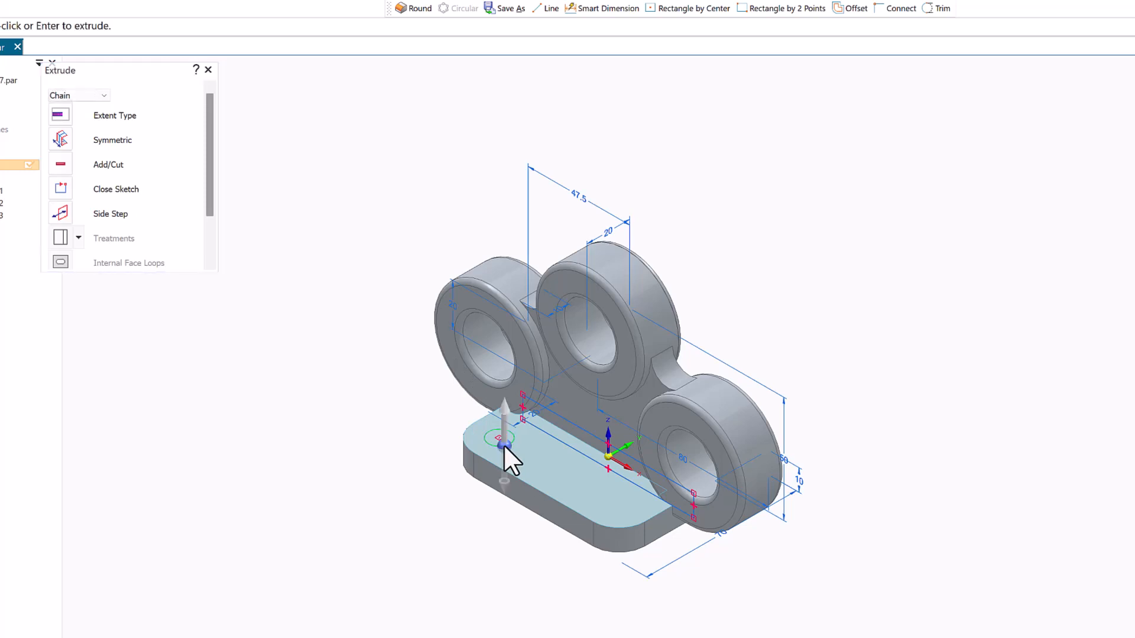
pyautogui.click(502, 478)
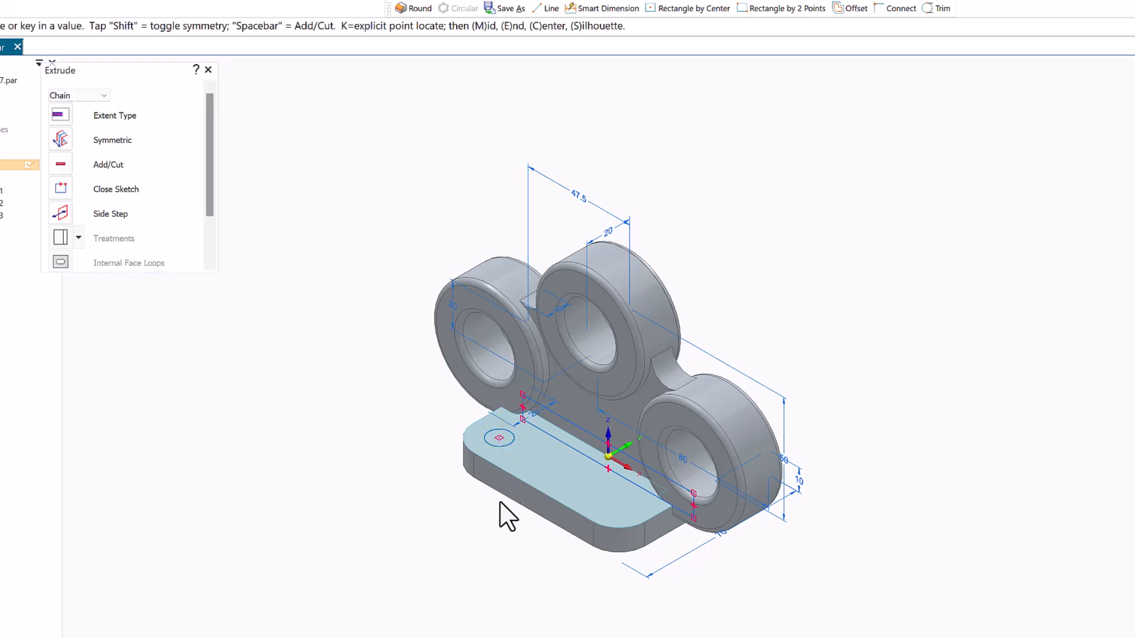
pyautogui.click(493, 538)
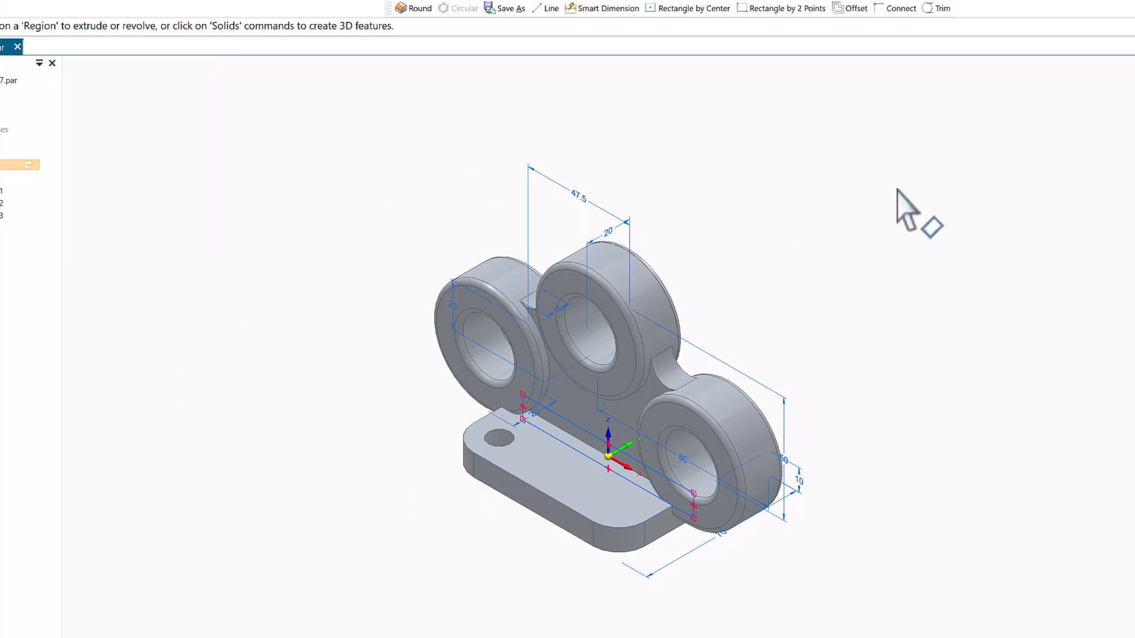
# Step: Round the front upper edge chain of the base with a 1 mm radius
pyautogui.moveTo(881, 169)
pyautogui.mouseDown(button='middle')
pyautogui.moveTo(861, 202)
pyautogui.moveTo(898, 164)
pyautogui.moveTo(922, 162)
pyautogui.moveTo(909, 182)
pyautogui.moveTo(856, 170)
pyautogui.moveTo(949, 134)
pyautogui.moveTo(983, 189)
pyautogui.moveTo(896, 165)
pyautogui.moveTo(820, 172)
pyautogui.moveTo(863, 197)
pyautogui.moveTo(891, 185)
pyautogui.mouseUp(button='middle')
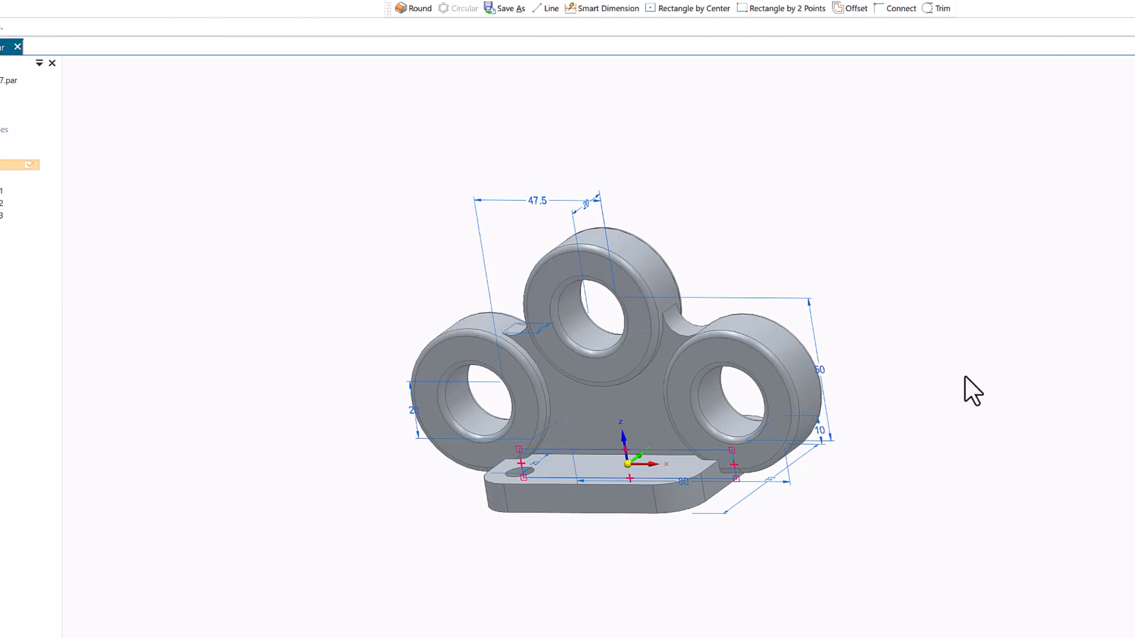
pyautogui.press('r')
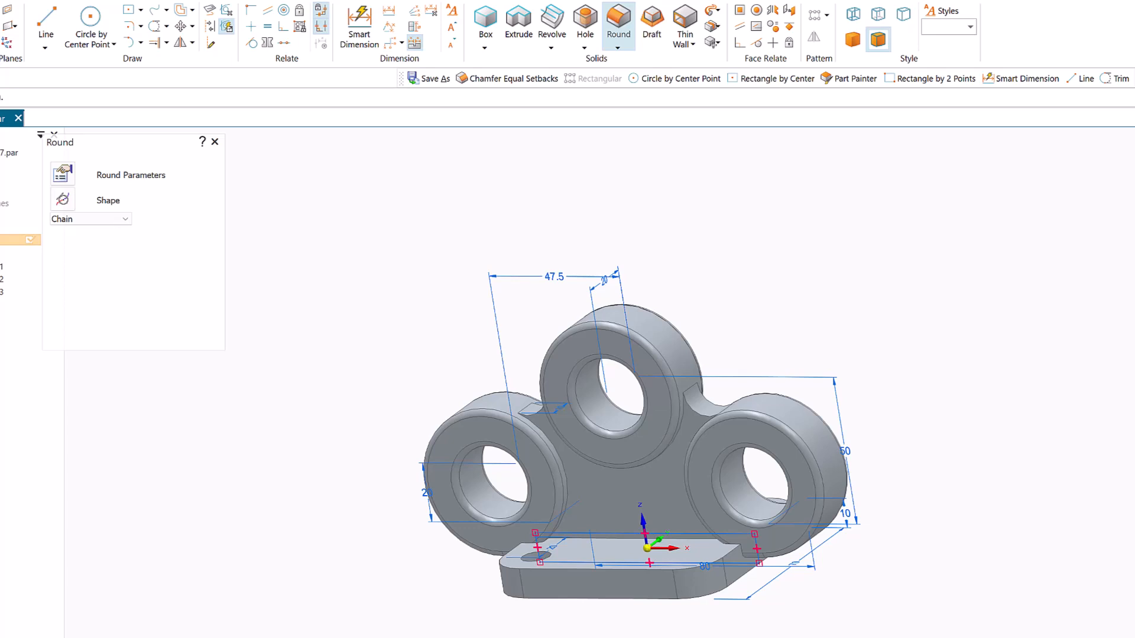
pyautogui.moveTo(690, 554); pyautogui.dragTo(496, 473, button='right')
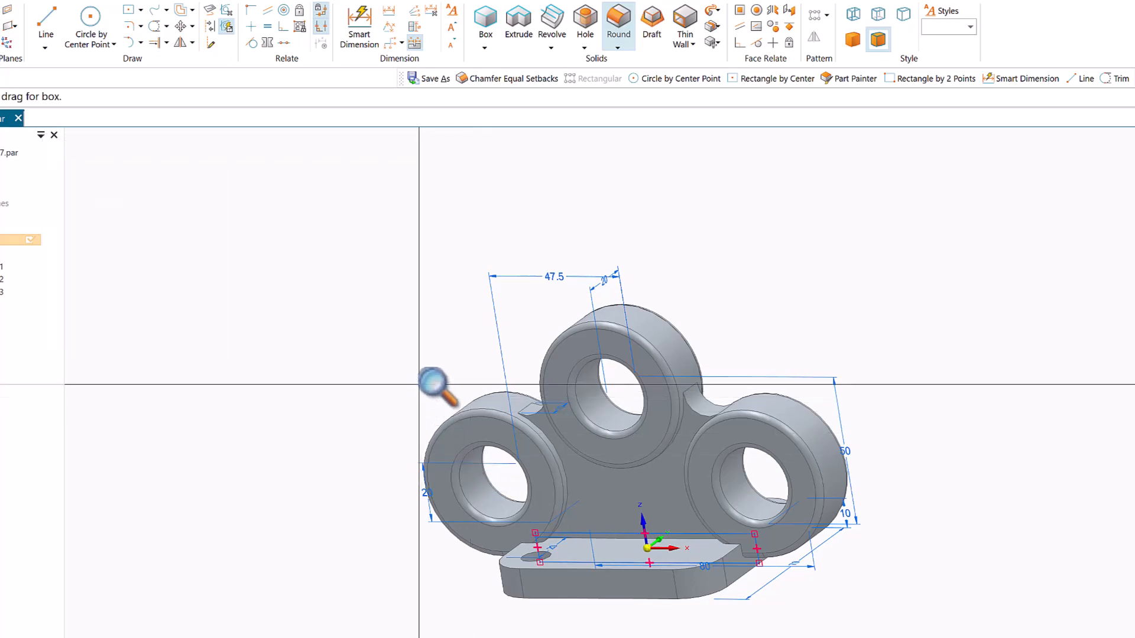
pyautogui.press('Escape')
pyautogui.moveTo(435, 393); pyautogui.dragTo(728, 636)
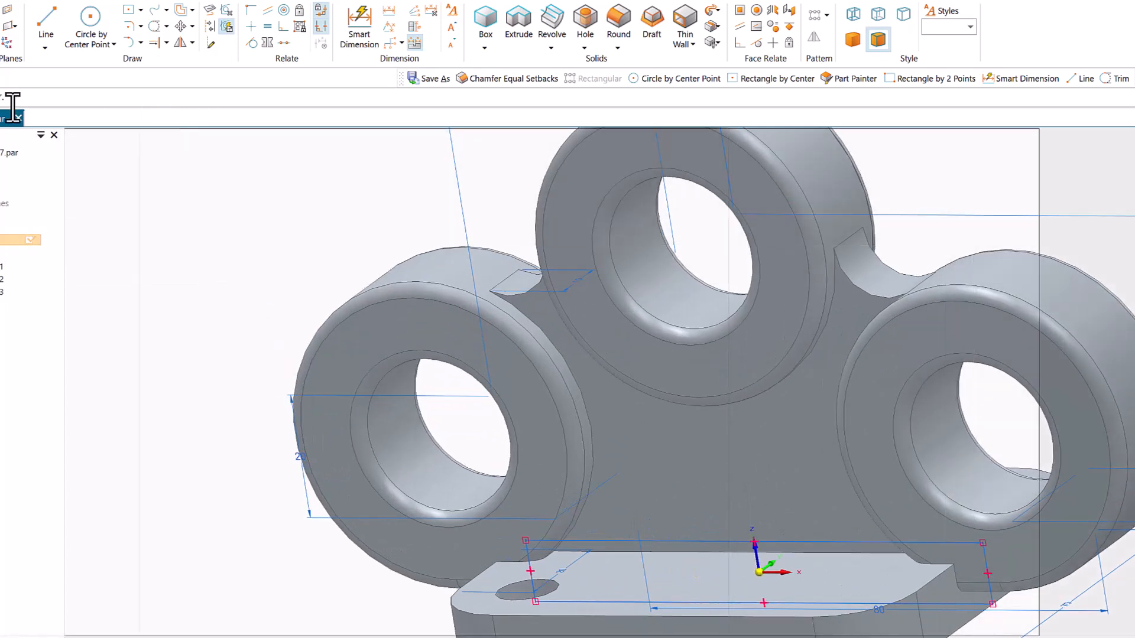
pyautogui.click(619, 21)
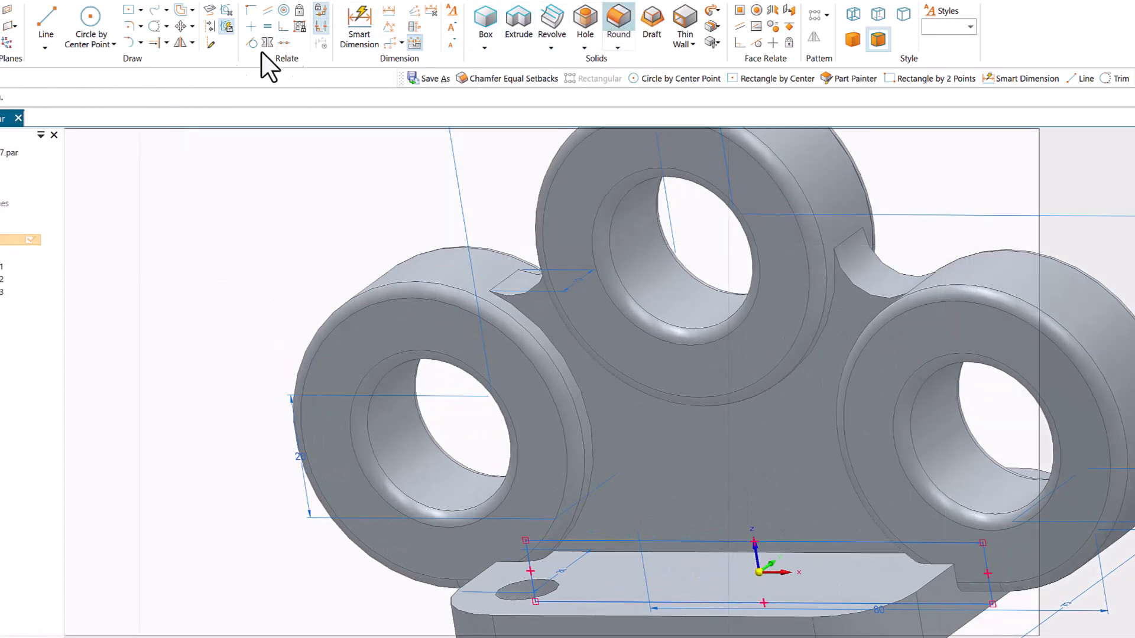
pyautogui.click(469, 615)
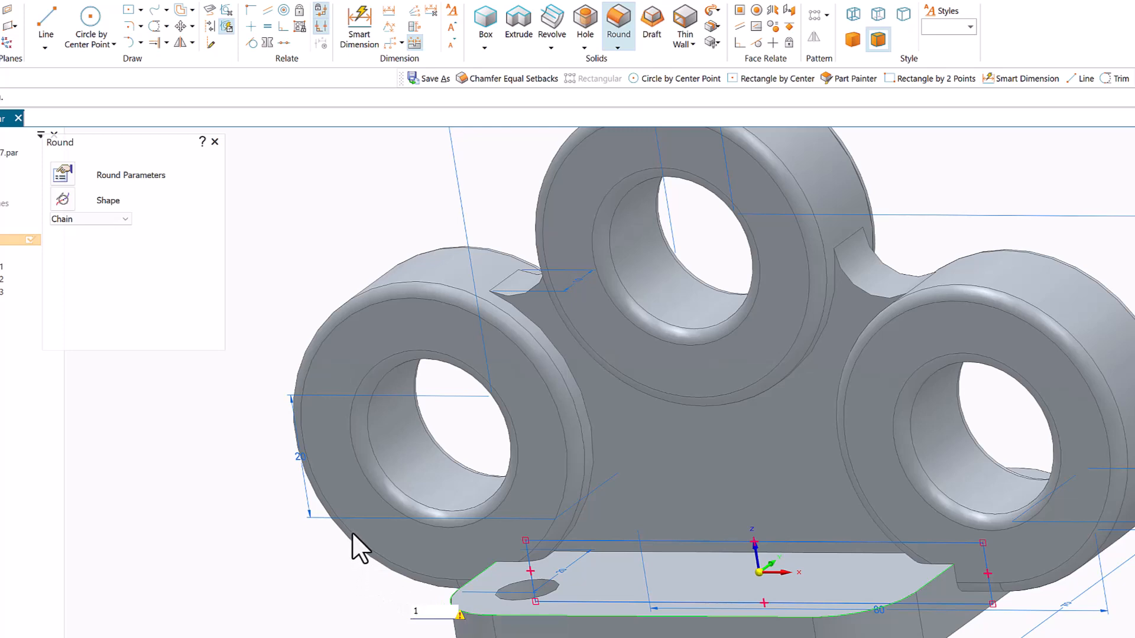
pyautogui.press('Return')
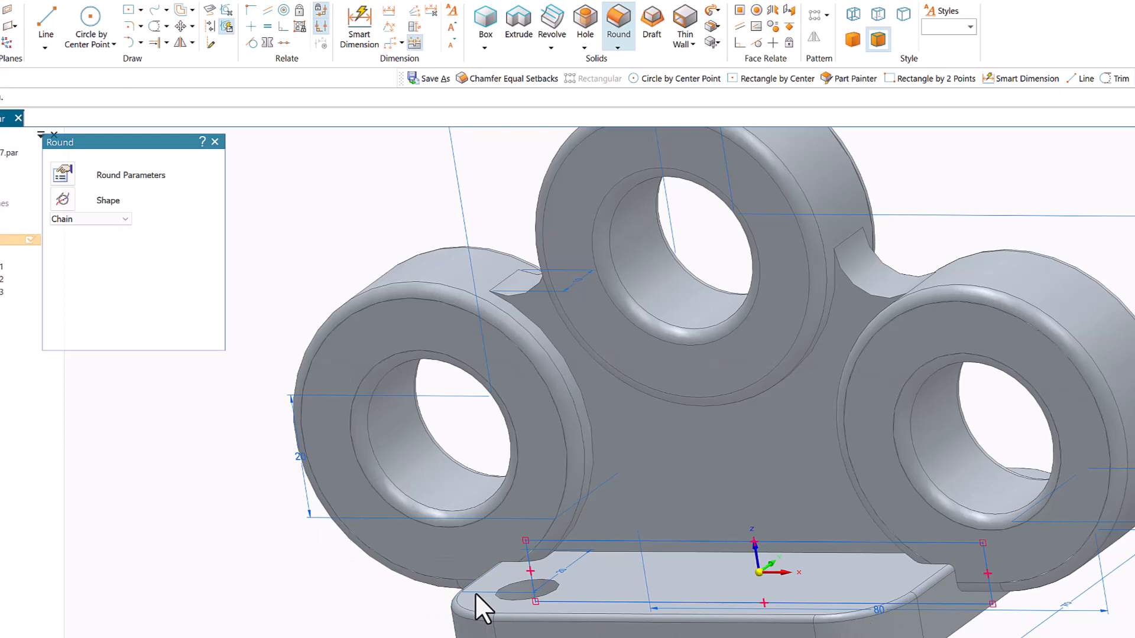
# Step: Select for a 1 mm round the hole's upper edge and the web's concave arc edges between the cylinders, on both front and rear faces
pyautogui.click(514, 583)
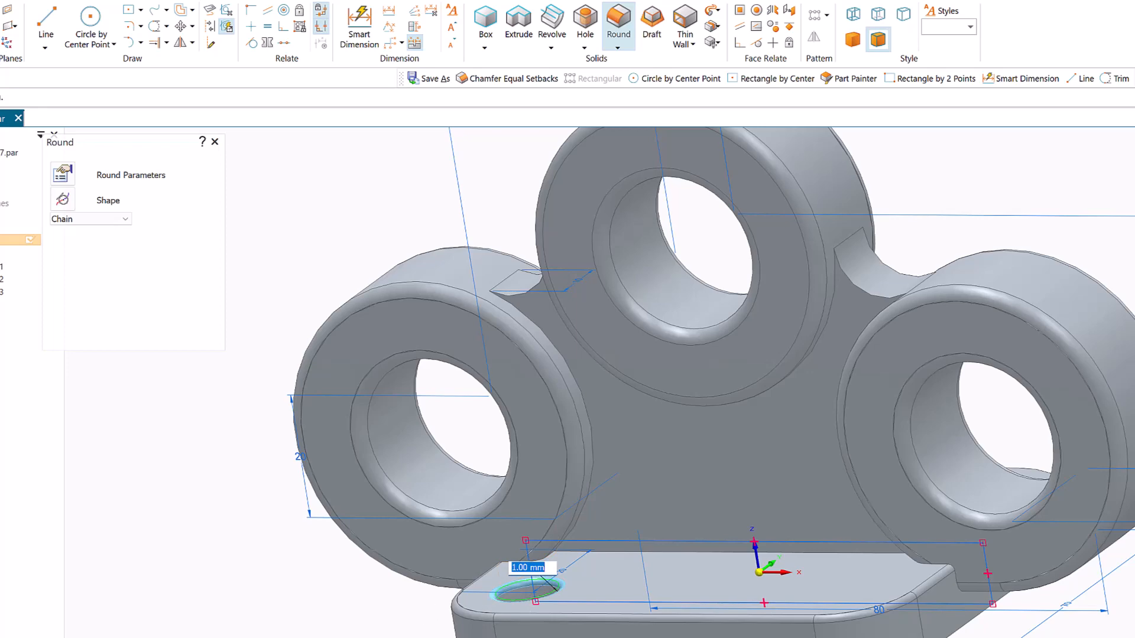
pyautogui.moveTo(709, 384); pyautogui.dragTo(838, 480, button='middle')
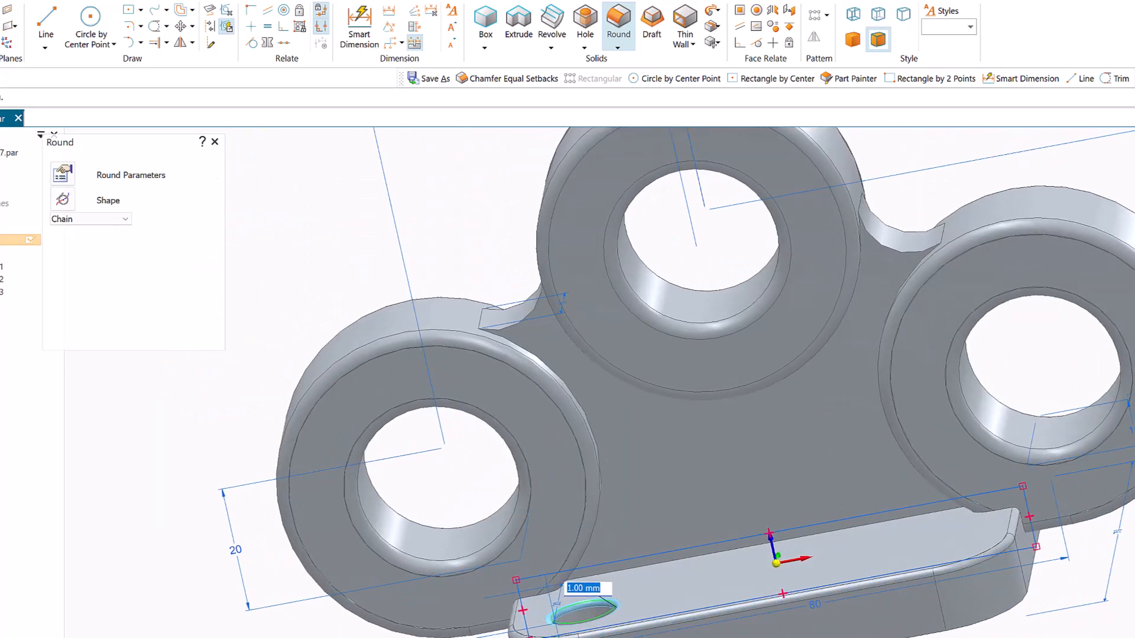
pyautogui.click(897, 251)
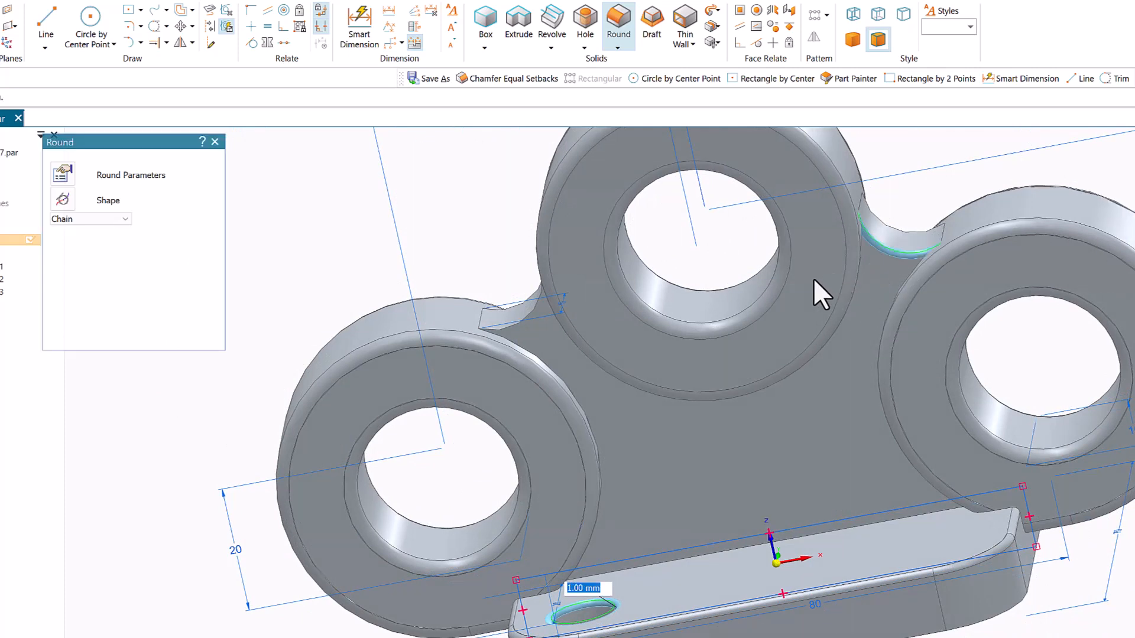
pyautogui.click(514, 325)
pyautogui.moveTo(1131, 497); pyautogui.dragTo(1018, 532, button='middle')
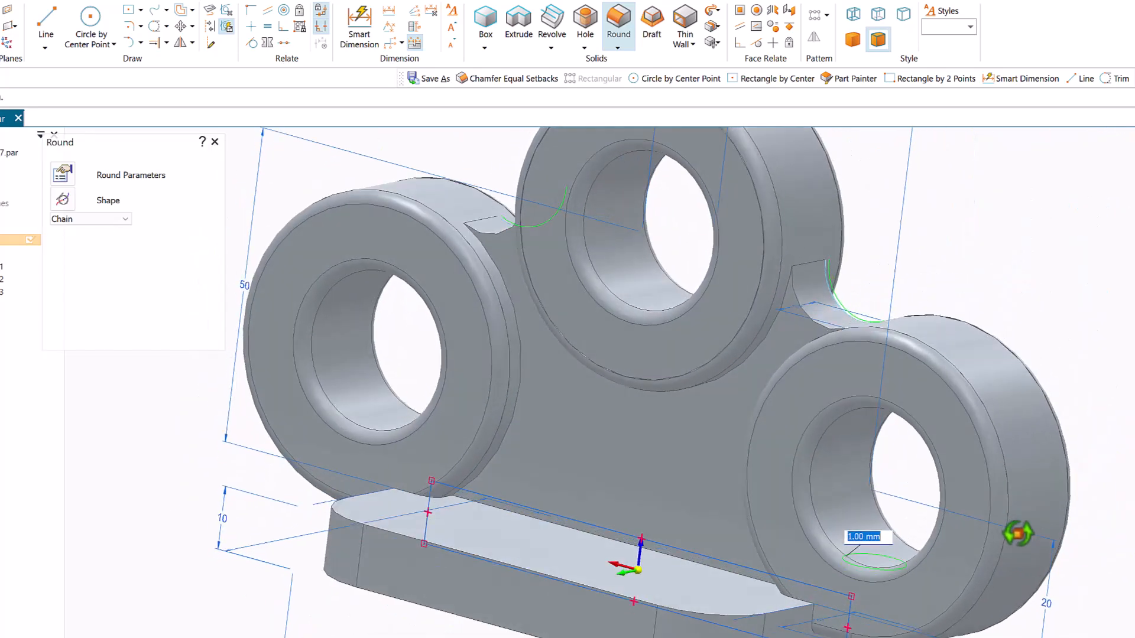
pyautogui.click(491, 233)
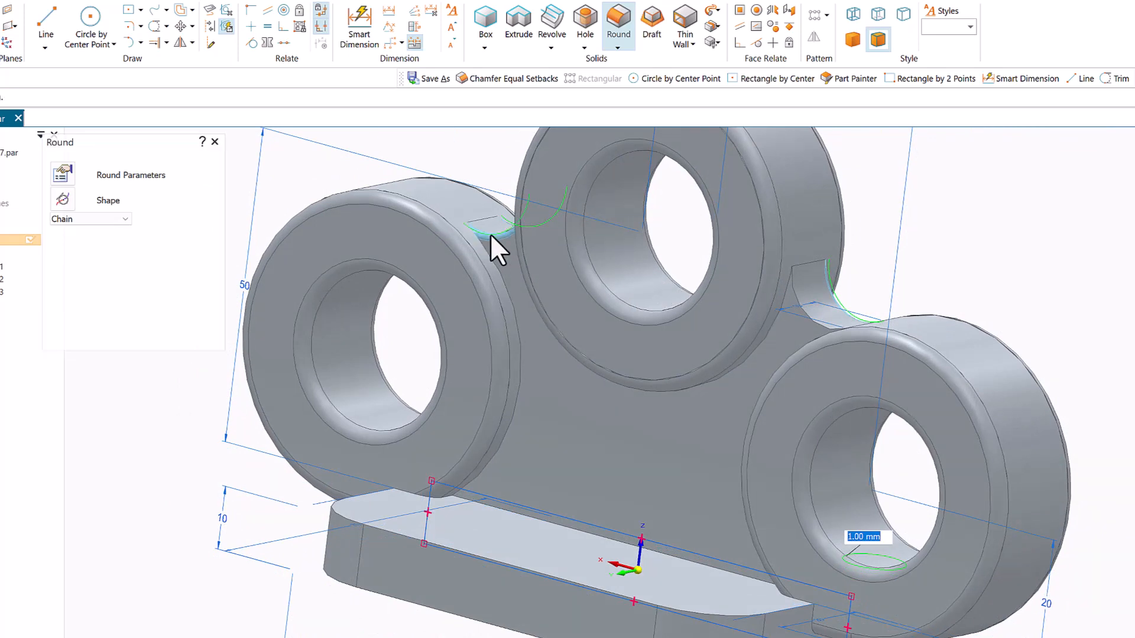
pyautogui.click(798, 311)
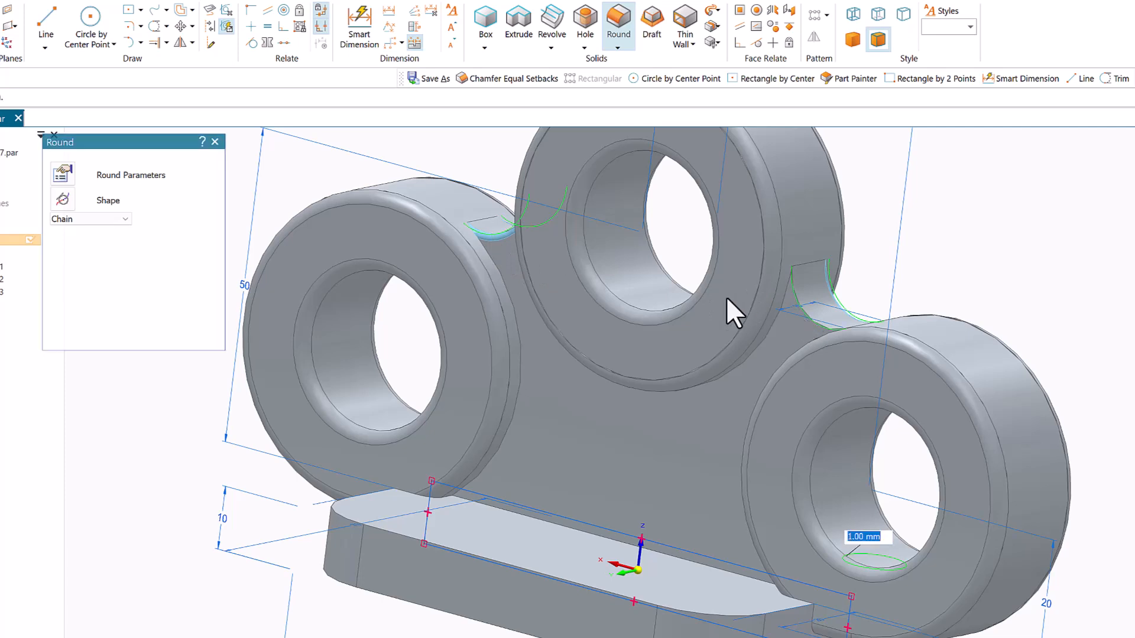
# Step: Add the base's rear upper edge chain, its bottom perimeter and the hole's bottom edge, and apply the 1 mm round
pyautogui.click(586, 584)
pyautogui.moveTo(627, 444); pyautogui.dragTo(647, 278, button='middle')
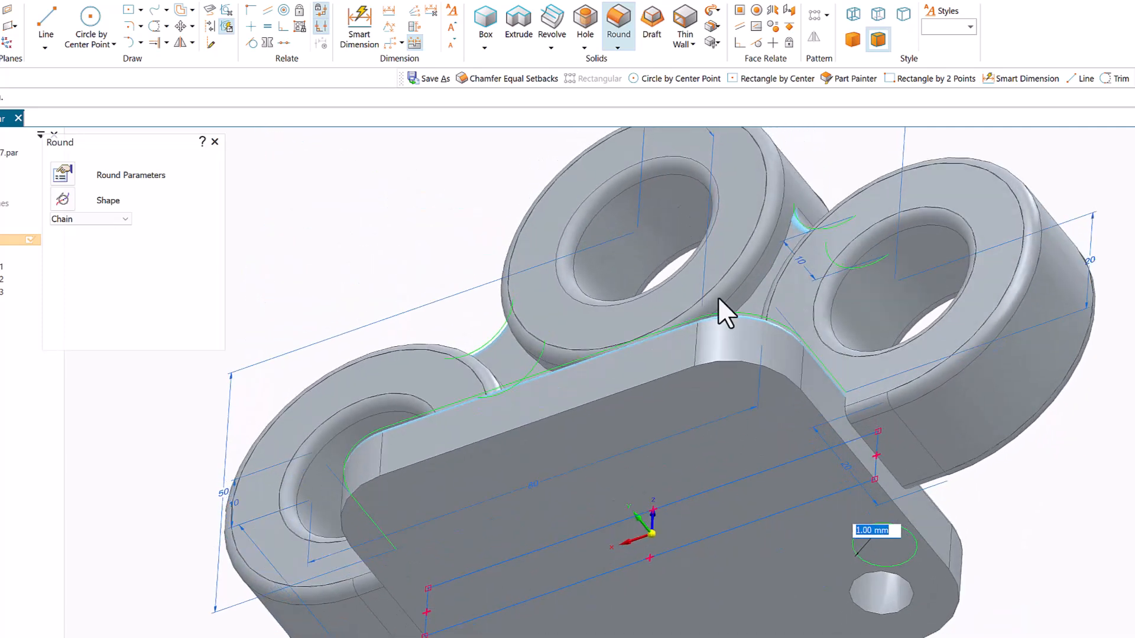
pyautogui.click(479, 440)
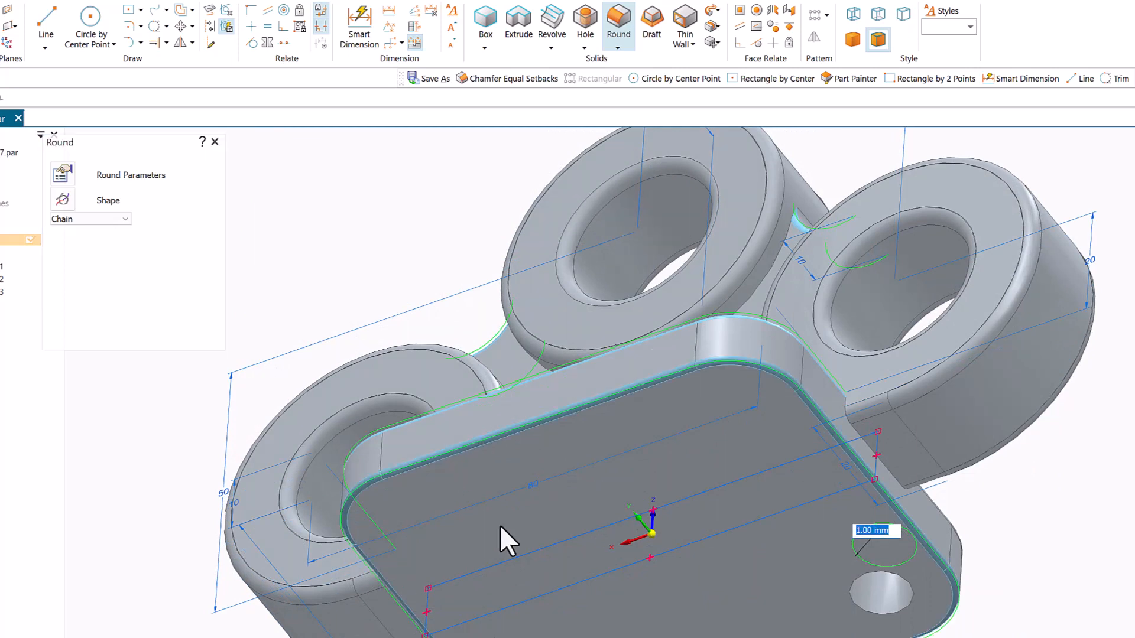
pyautogui.click(870, 614)
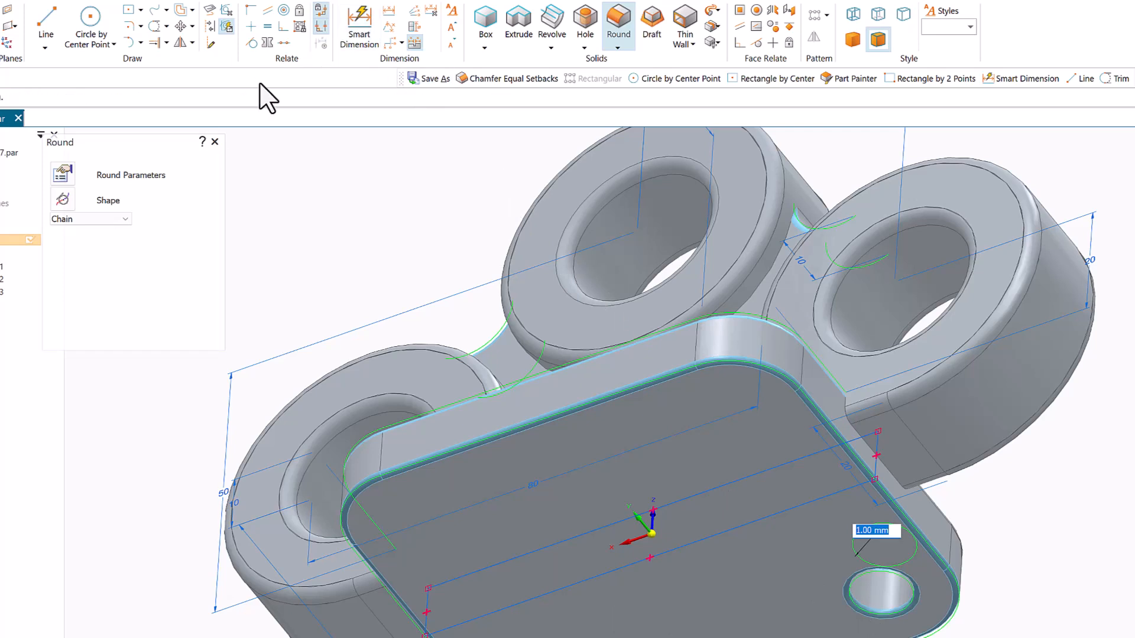
pyautogui.press('Return')
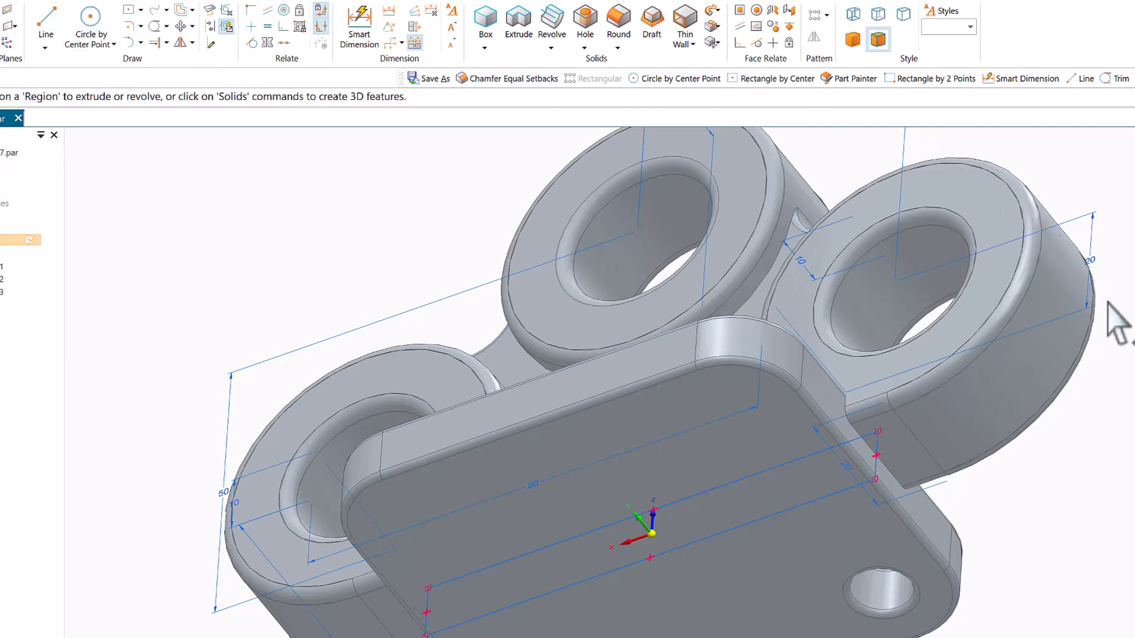
# Step: Pattern the base's corner hole with its rounded edges as a 2 x 2 rectangular pattern spaced 46 mm by 56 mm
pyautogui.moveTo(1131, 304); pyautogui.dragTo(1126, 335, button='middle')
pyautogui.moveTo(1123, 367); pyautogui.dragTo(1064, 372, button='middle')
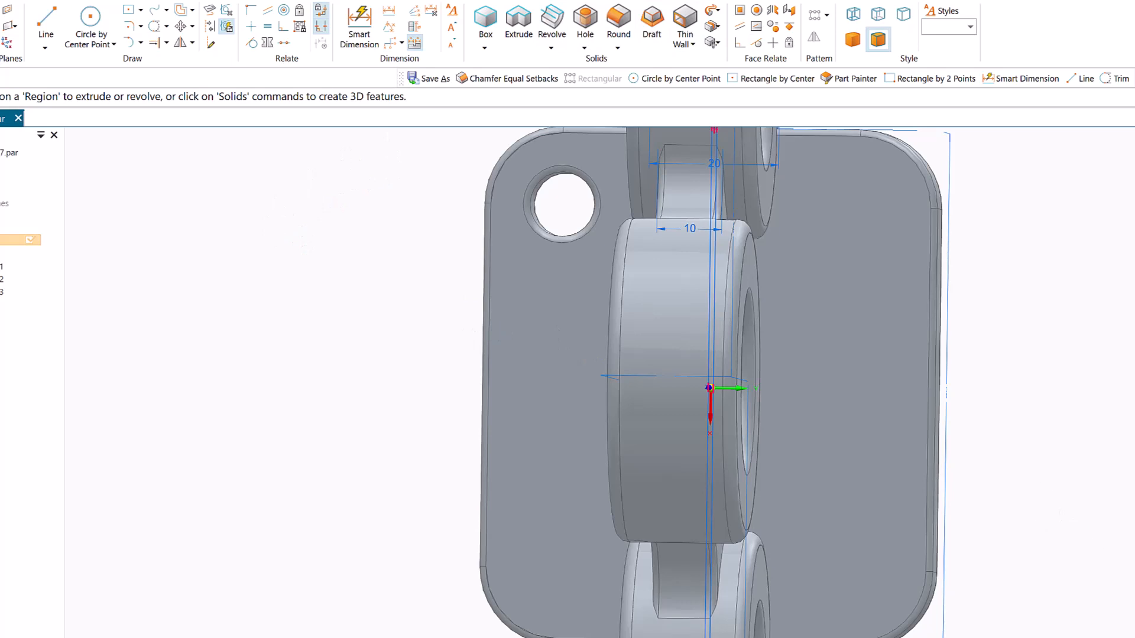
pyautogui.scroll(-3, 525, 525)
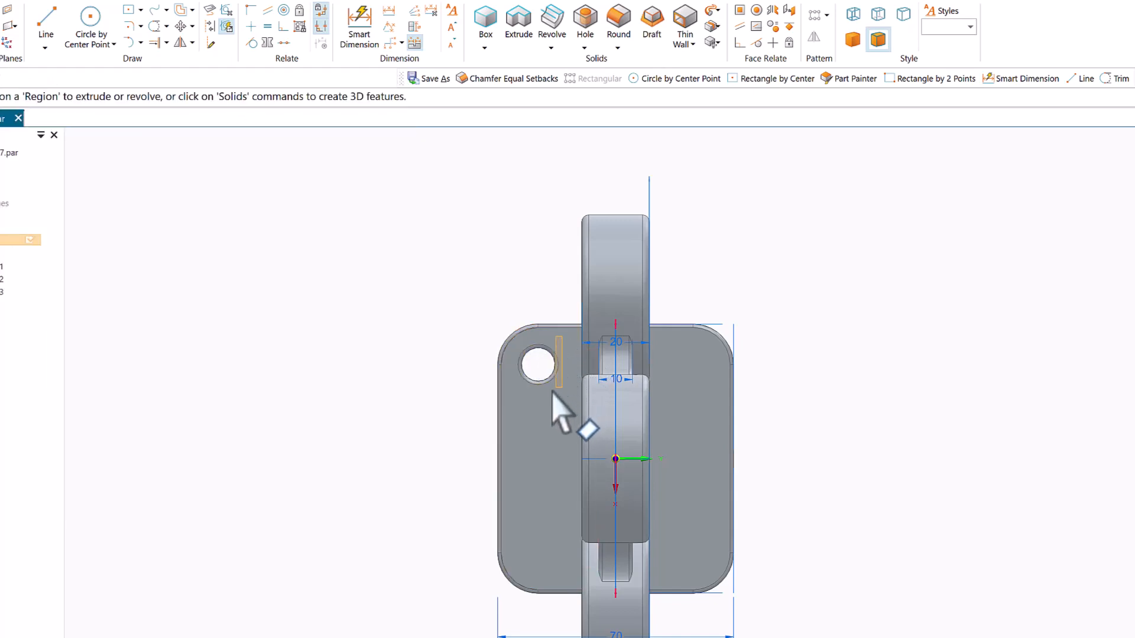
pyautogui.click(514, 396)
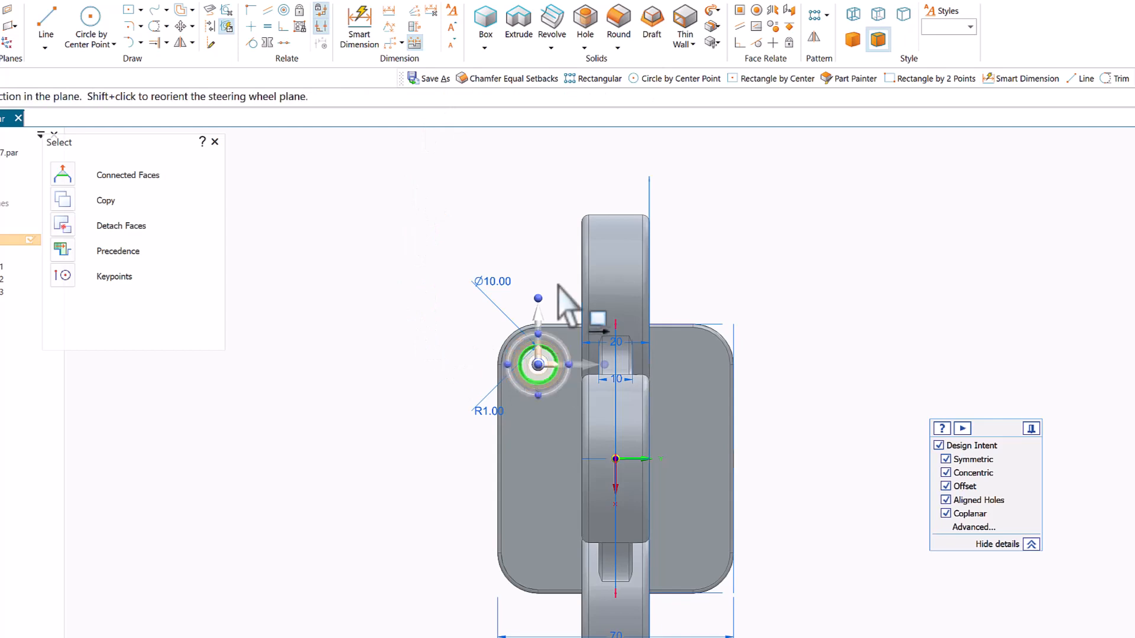
pyautogui.click(820, 16)
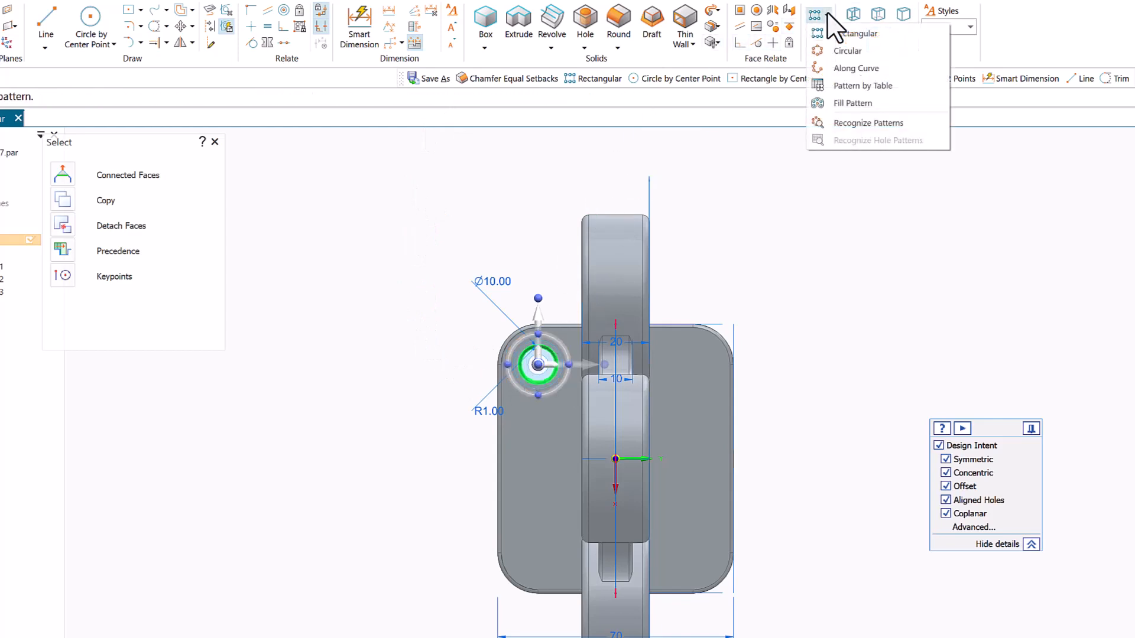
pyautogui.click(845, 36)
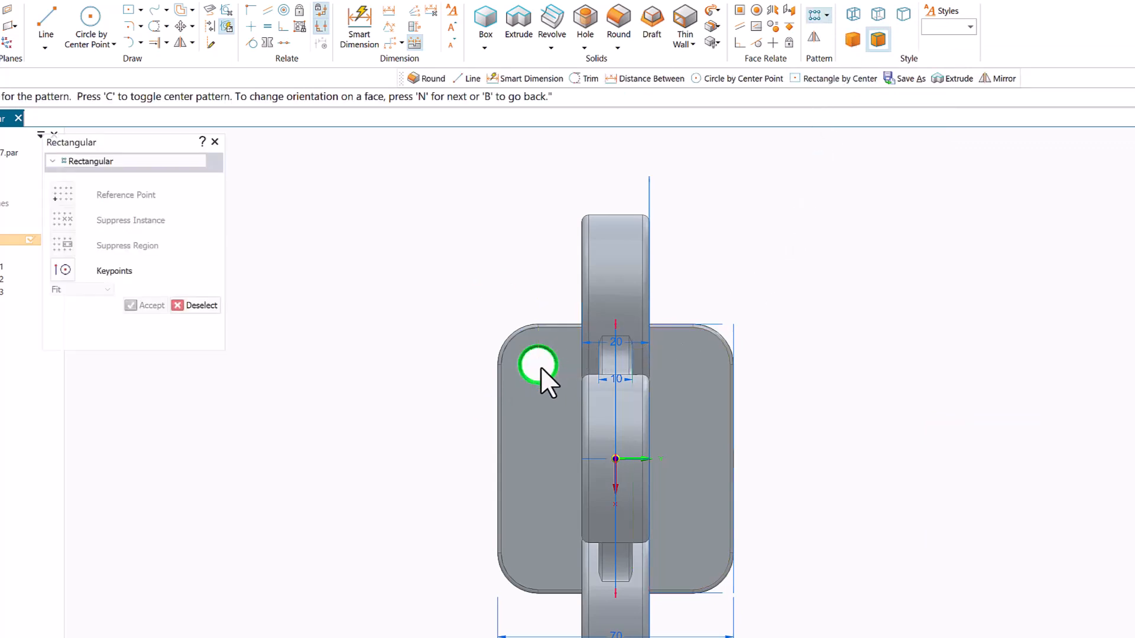
pyautogui.click(558, 386)
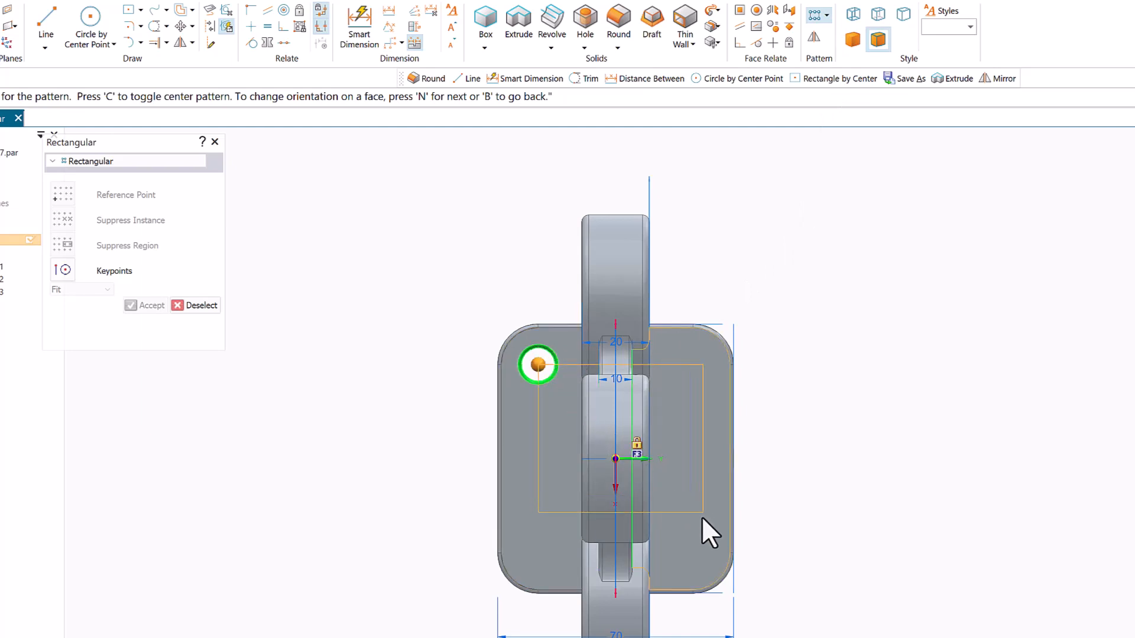
pyautogui.click(718, 580)
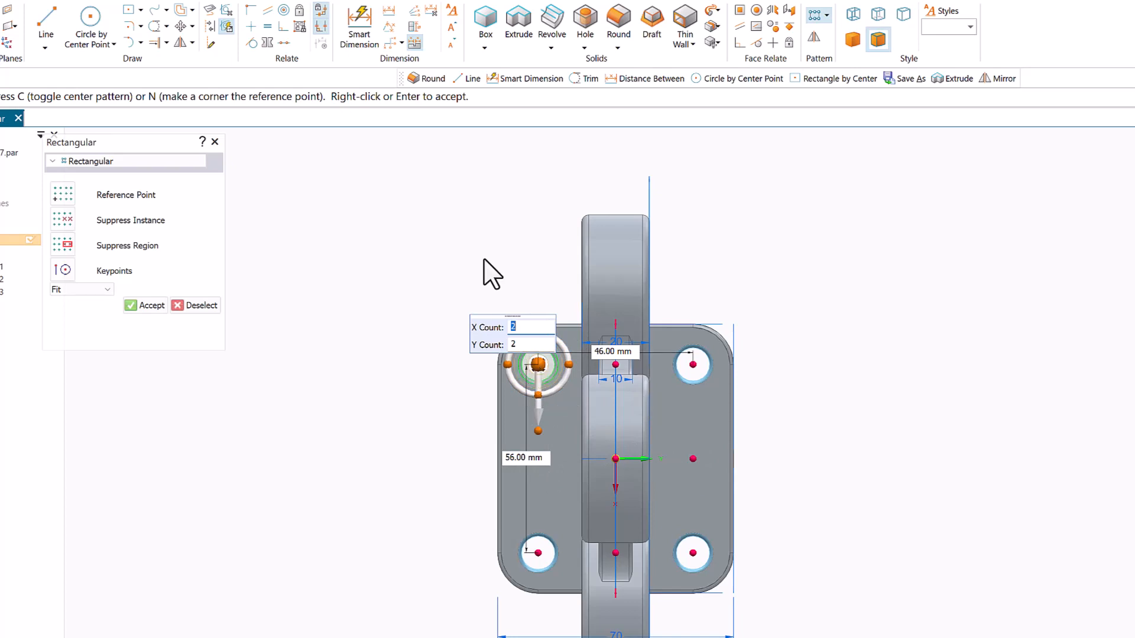
pyautogui.click(131, 305)
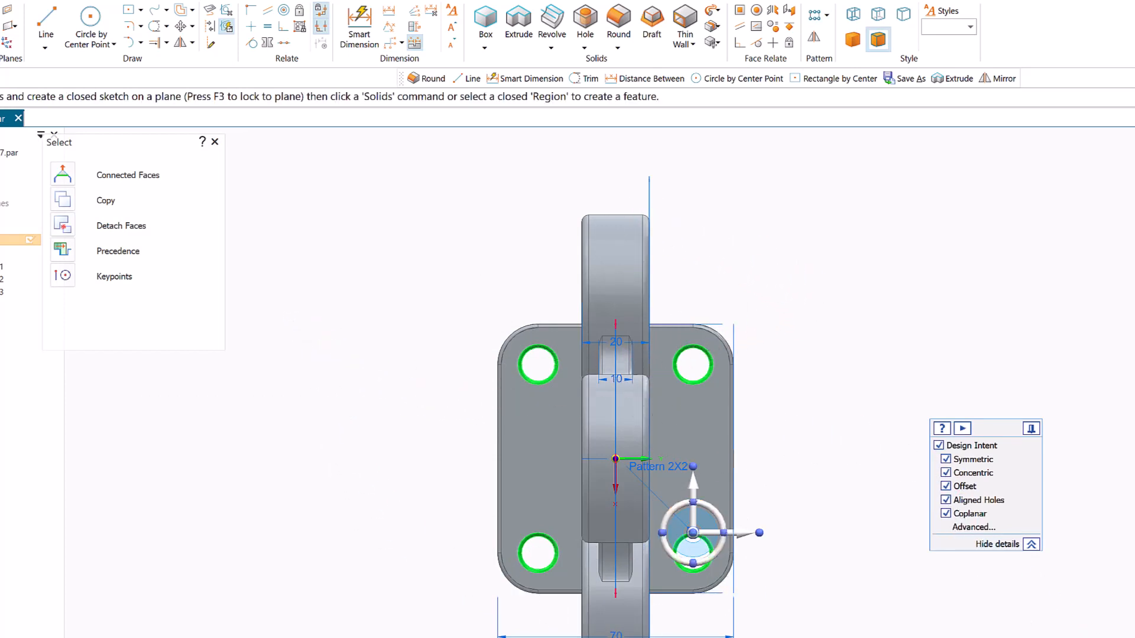
# Step: Clear the pattern selection in an isometric view and check the rib's dimensions in the PDF drawing before returning to the Solid Edge part
pyautogui.hotkey('ctrl', 'i')
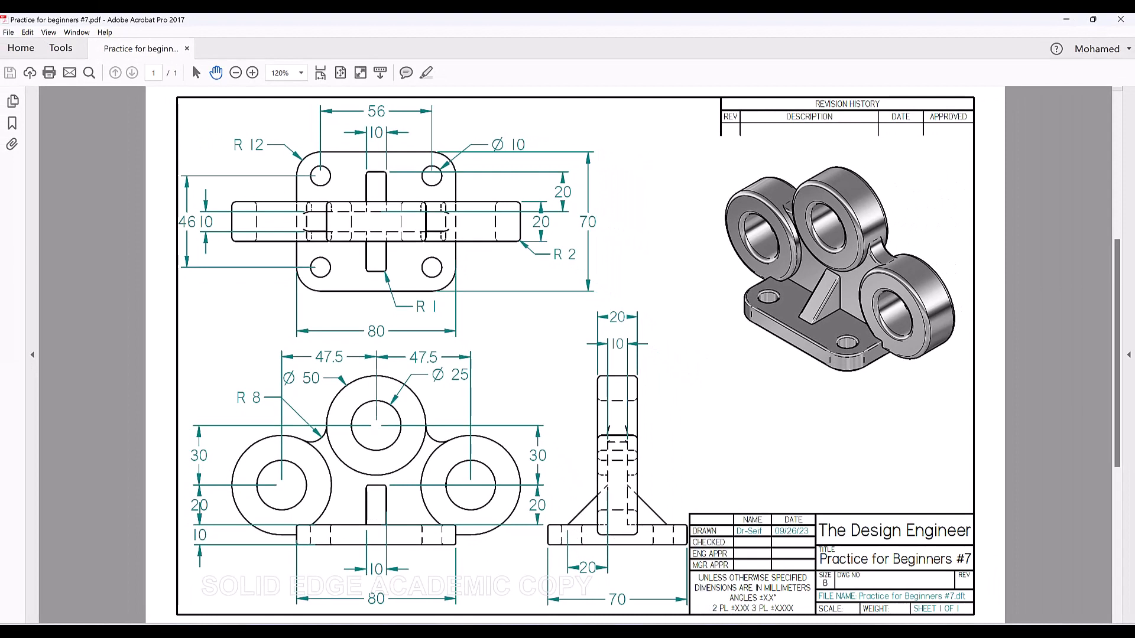
pyautogui.moveTo(762, 630)
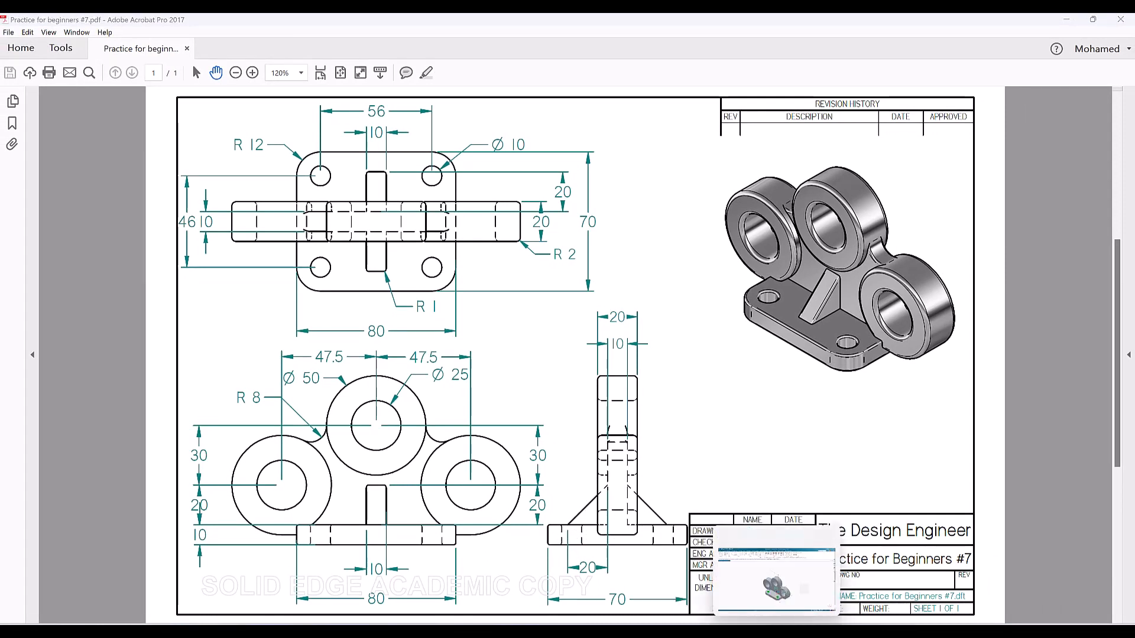
pyautogui.click(762, 576)
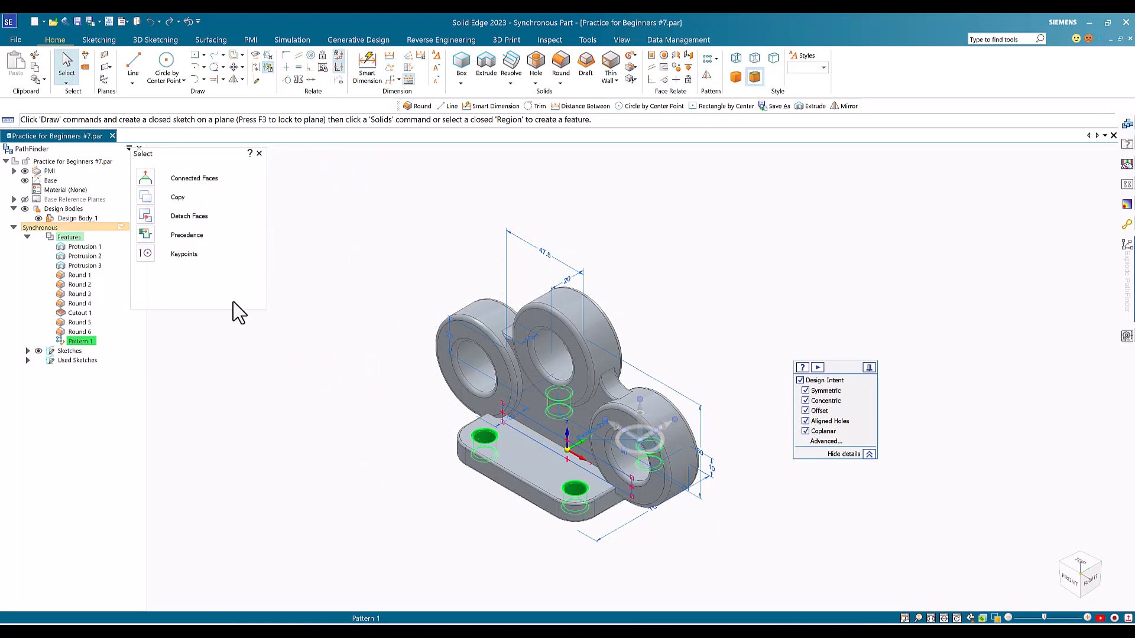
pyautogui.press('Escape')
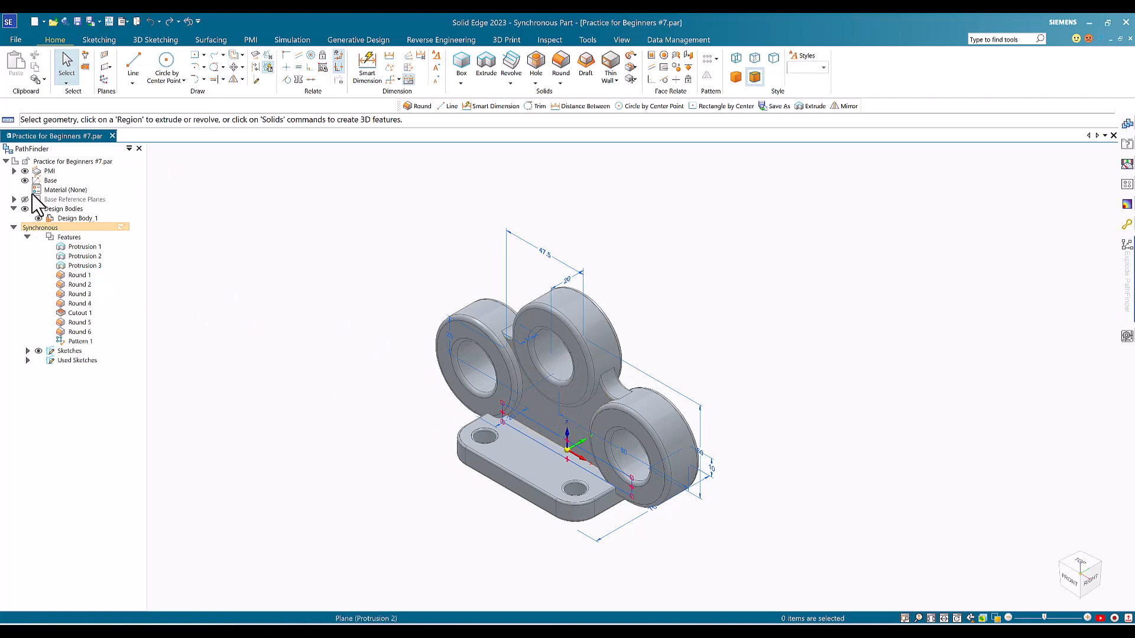
# Step: Show the Right (yz) base reference plane and lock it as the plane for a line sketch
pyautogui.click(13, 200)
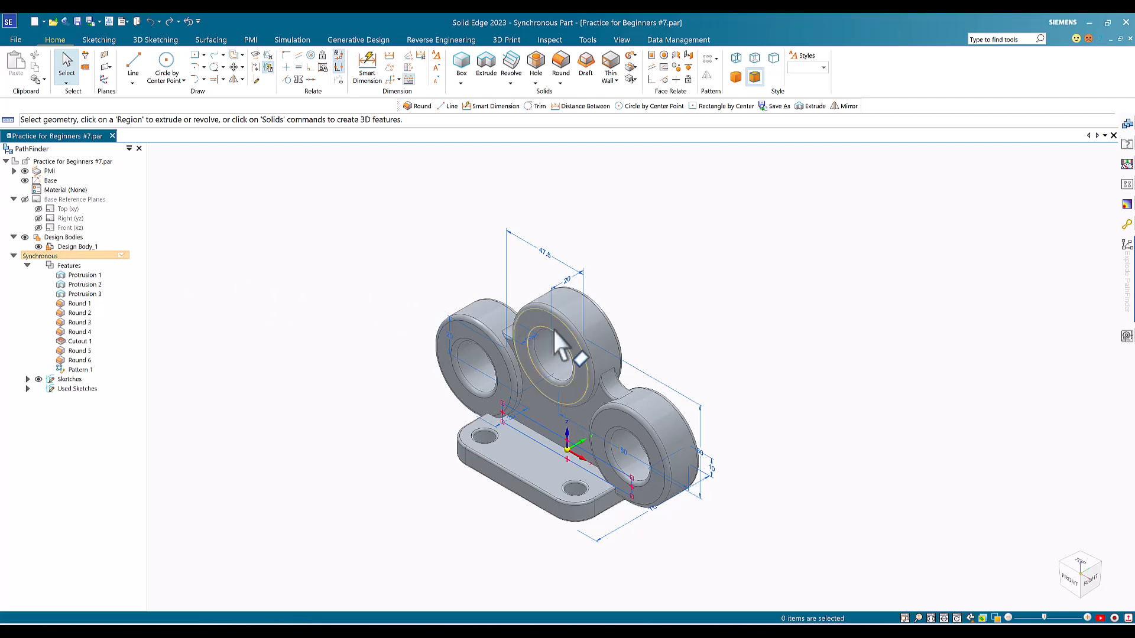
pyautogui.click(38, 218)
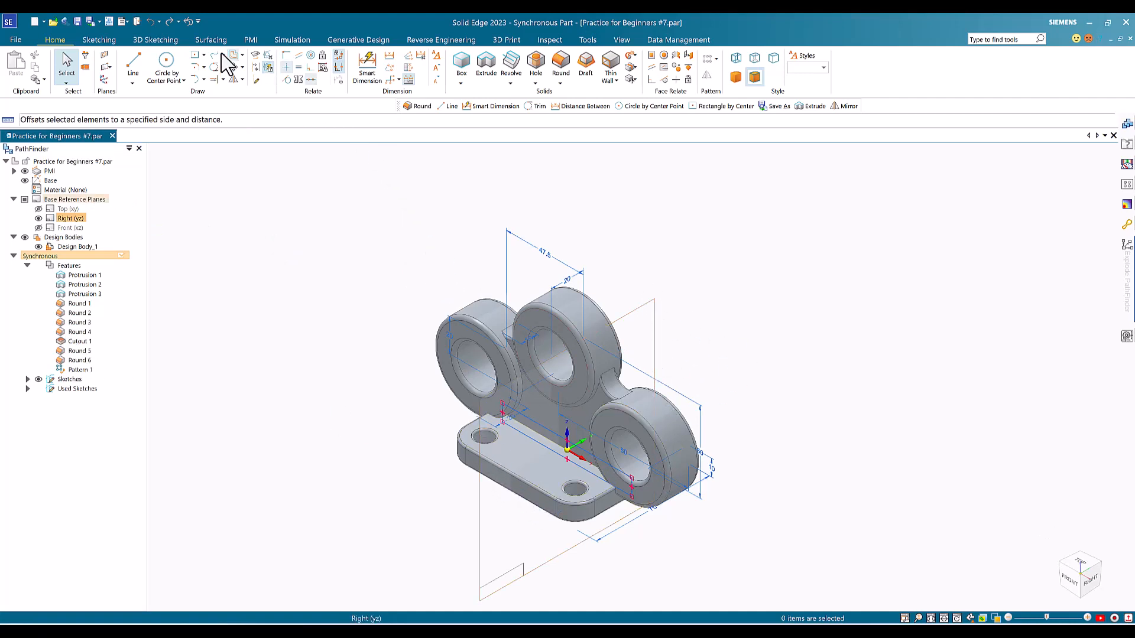
pyautogui.click(131, 61)
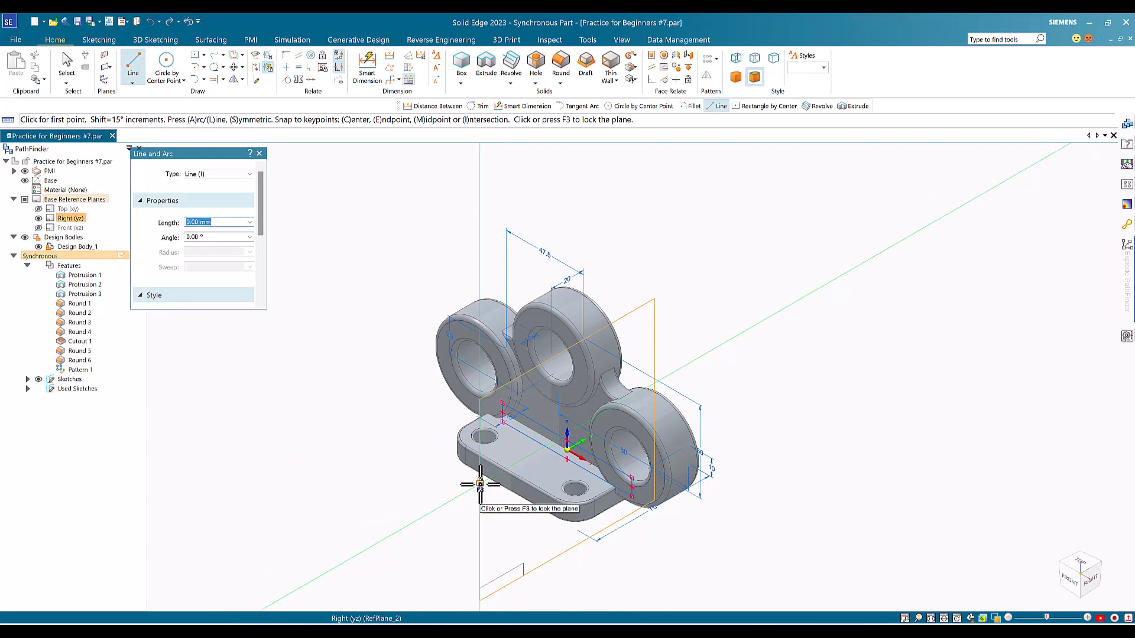
pyautogui.click(480, 485)
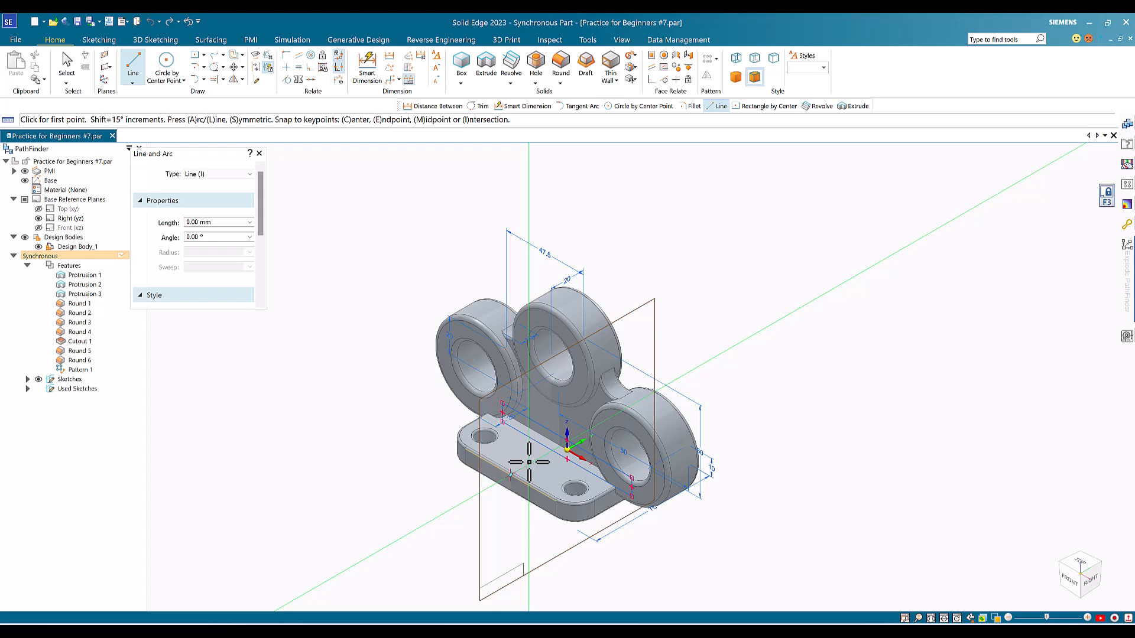
# Step: Sketch a single sloped rib line, about 25.8 mm long at about 40.5°, from the base's front upper face up to the web
pyautogui.click(528, 461)
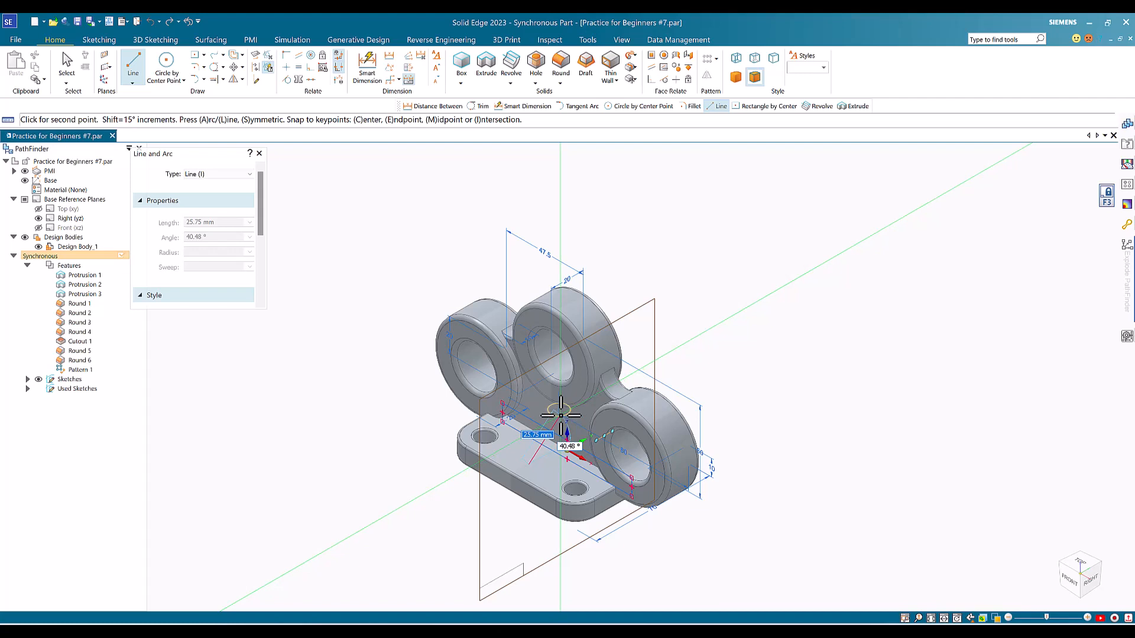
pyautogui.click(561, 415)
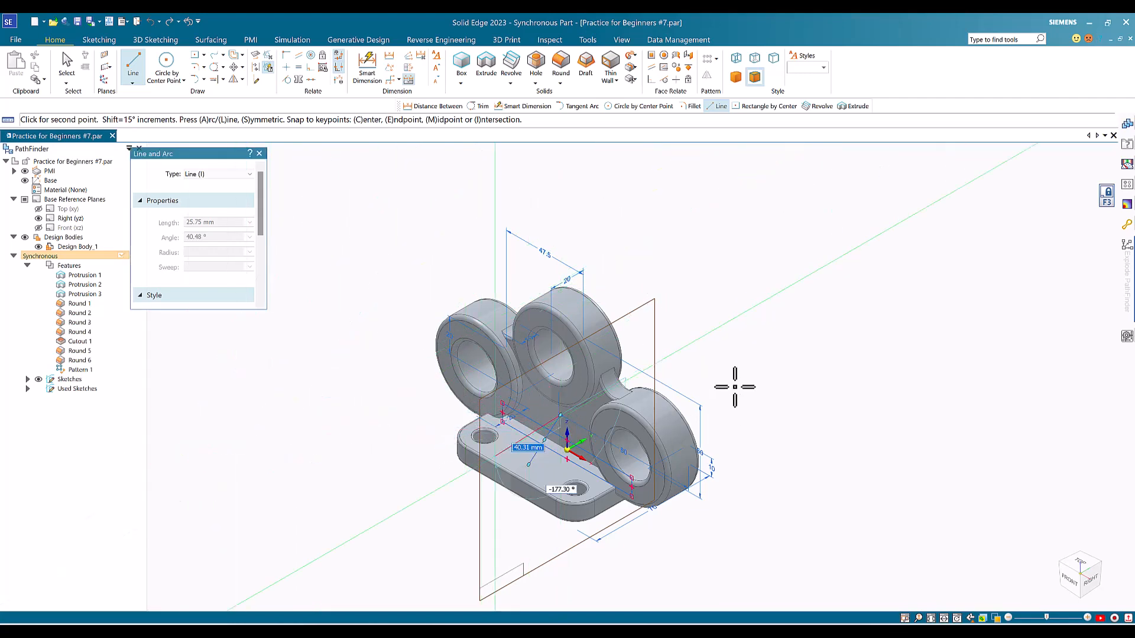
pyautogui.rightClick(344, 271)
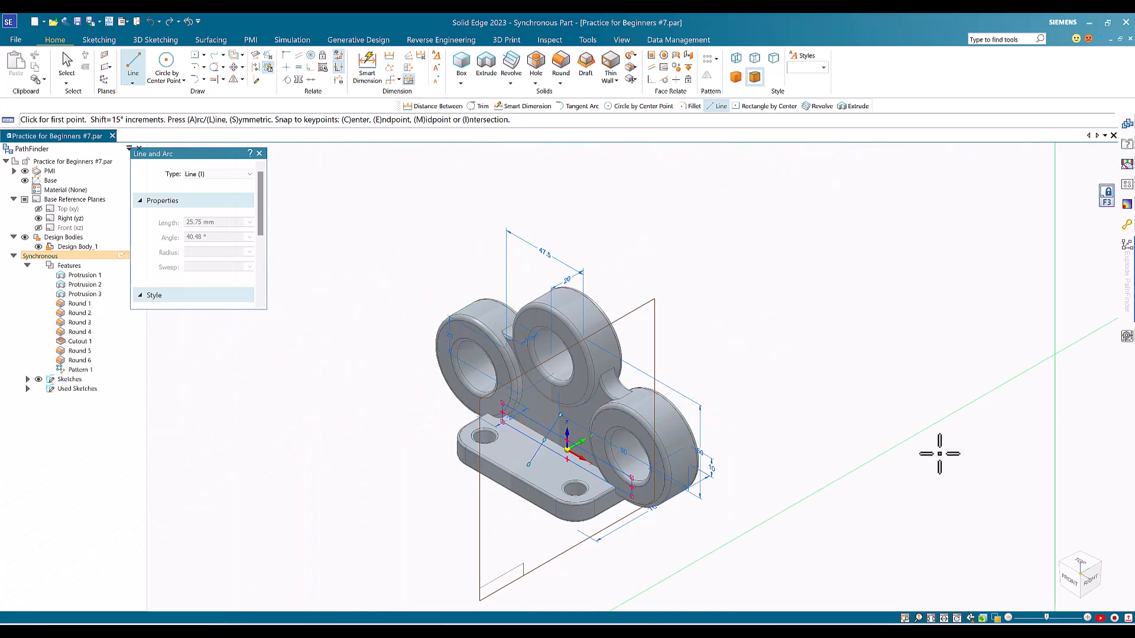
# Step: Dimension the sloped rib line's horizontal distance between its endpoints as 20 mm
pyautogui.moveTo(816, 464)
pyautogui.mouseDown(button='middle')
pyautogui.moveTo(859, 476)
pyautogui.moveTo(839, 481)
pyautogui.moveTo(774, 417)
pyautogui.moveTo(753, 425)
pyautogui.moveTo(769, 452)
pyautogui.mouseUp(button='middle')
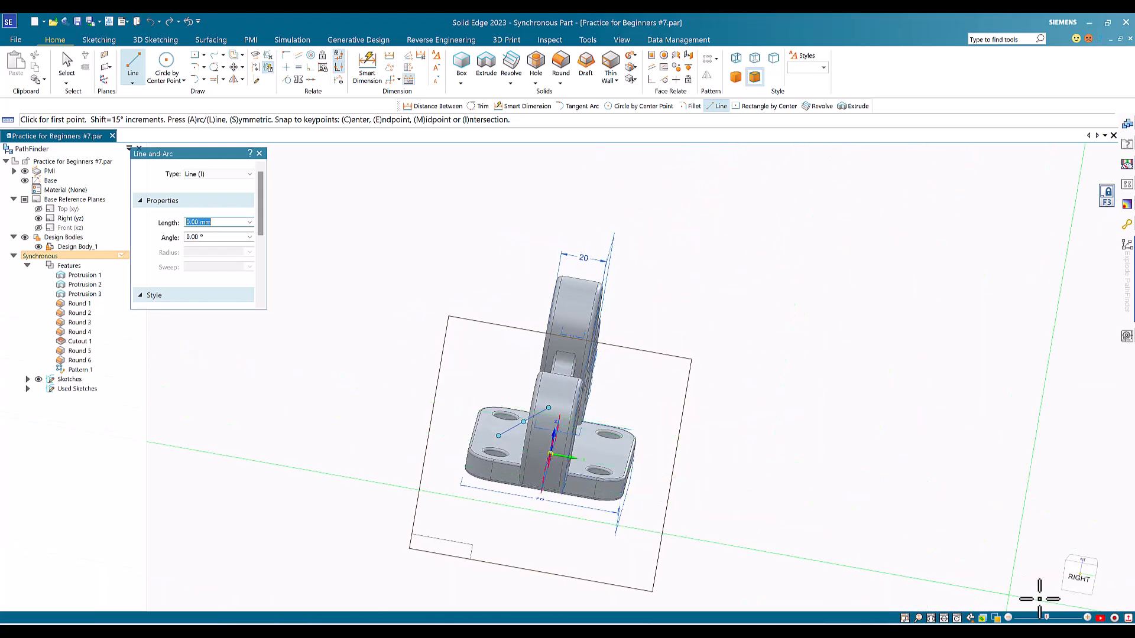
pyautogui.click(1079, 578)
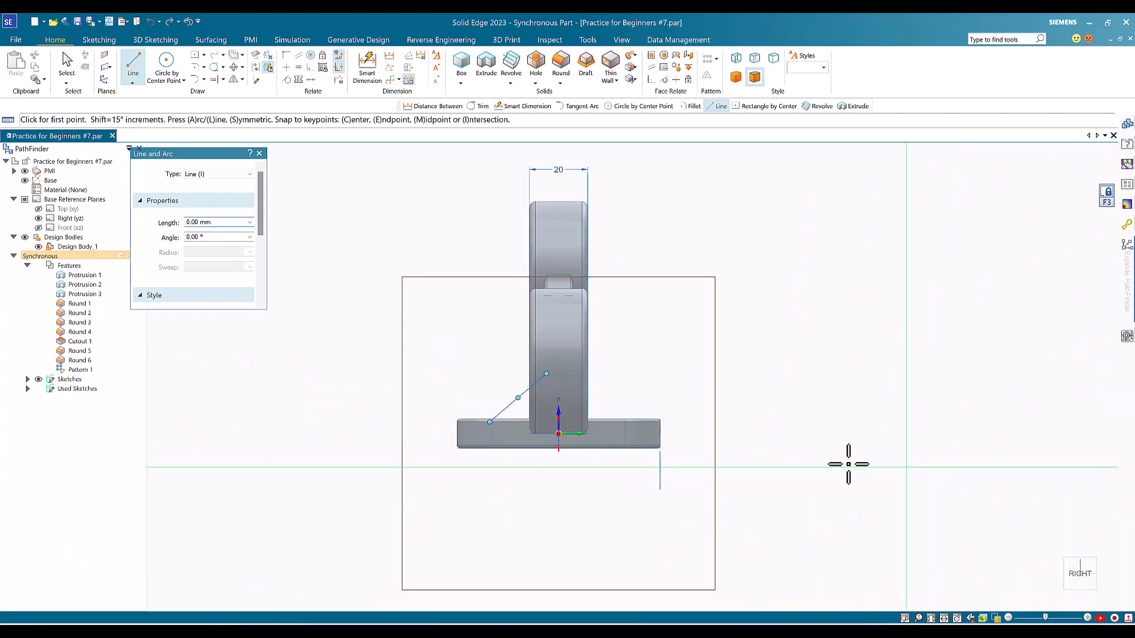
pyautogui.click(389, 55)
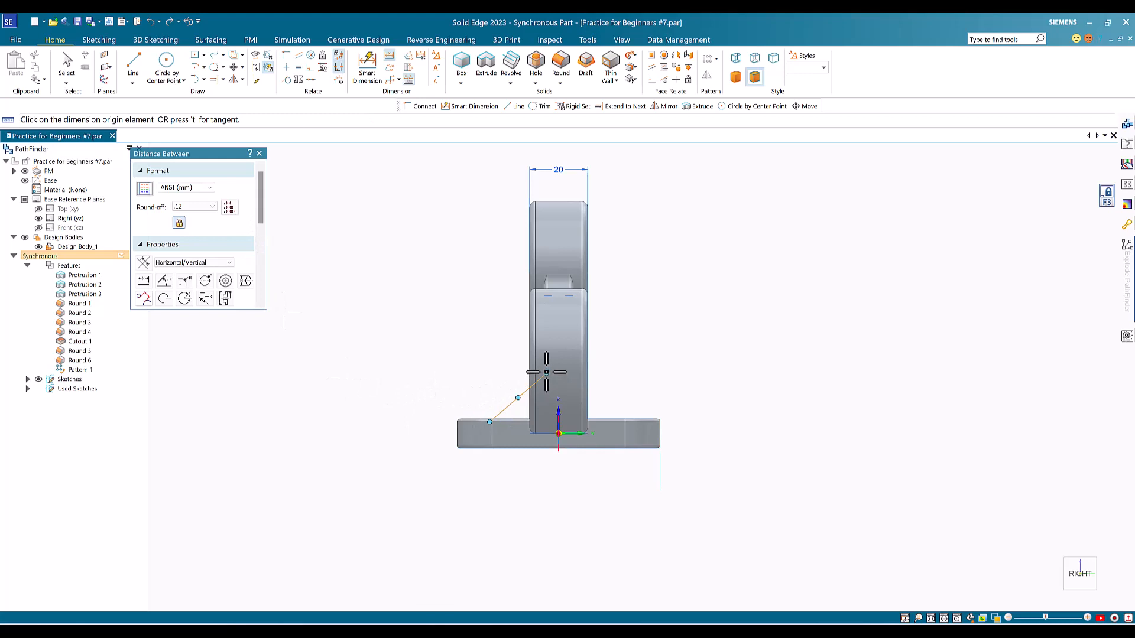
pyautogui.click(546, 373)
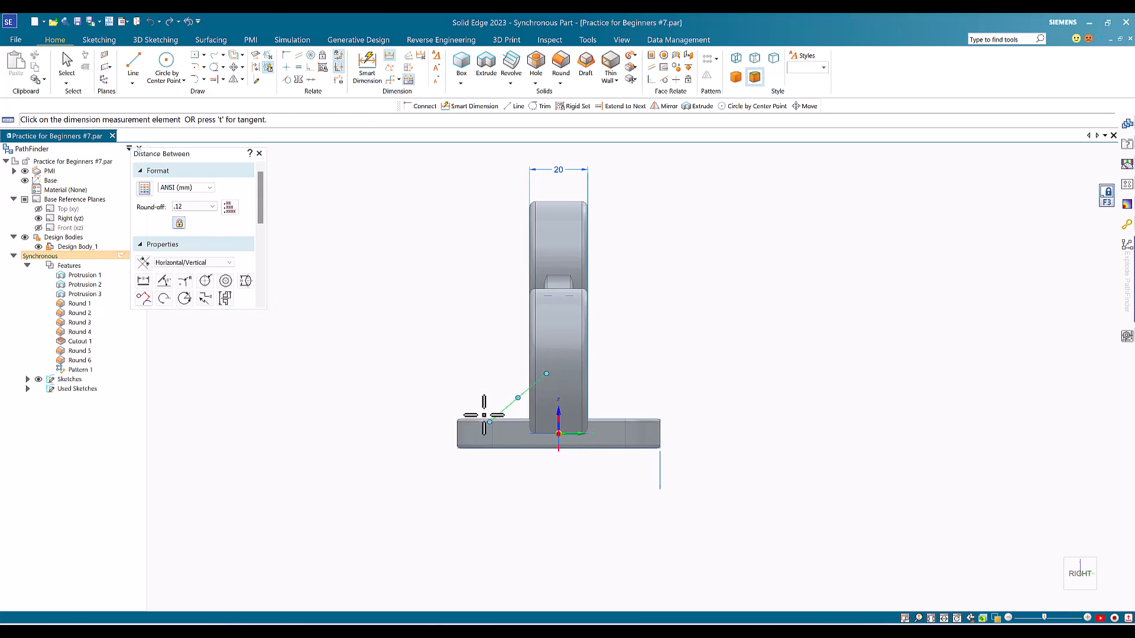
pyautogui.click(490, 422)
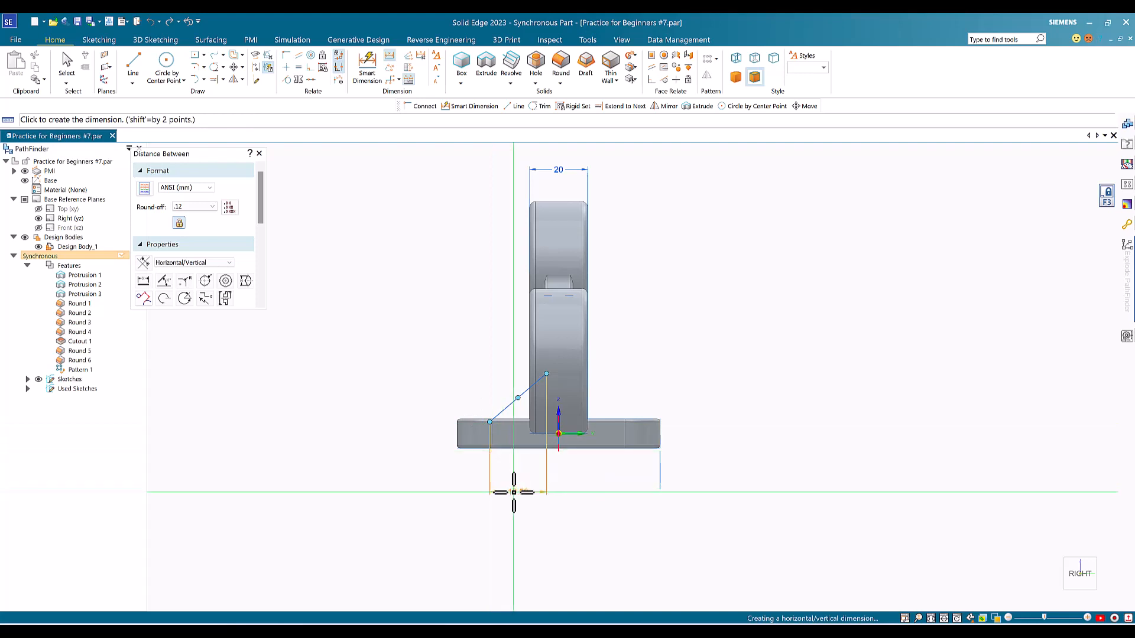
pyautogui.click(512, 491)
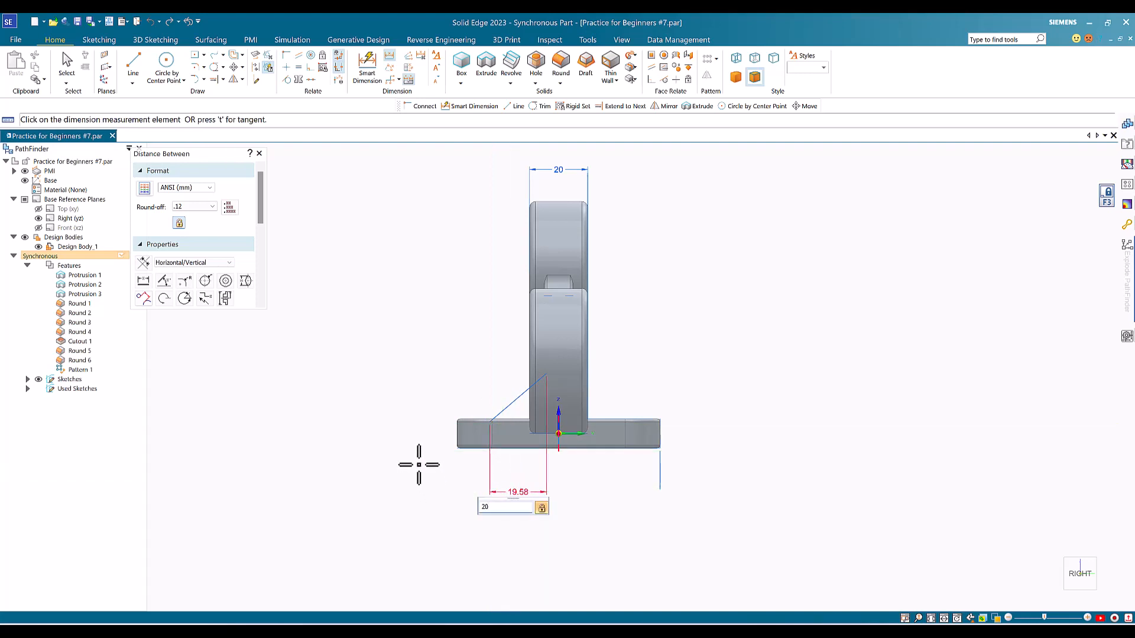
pyautogui.press('Return')
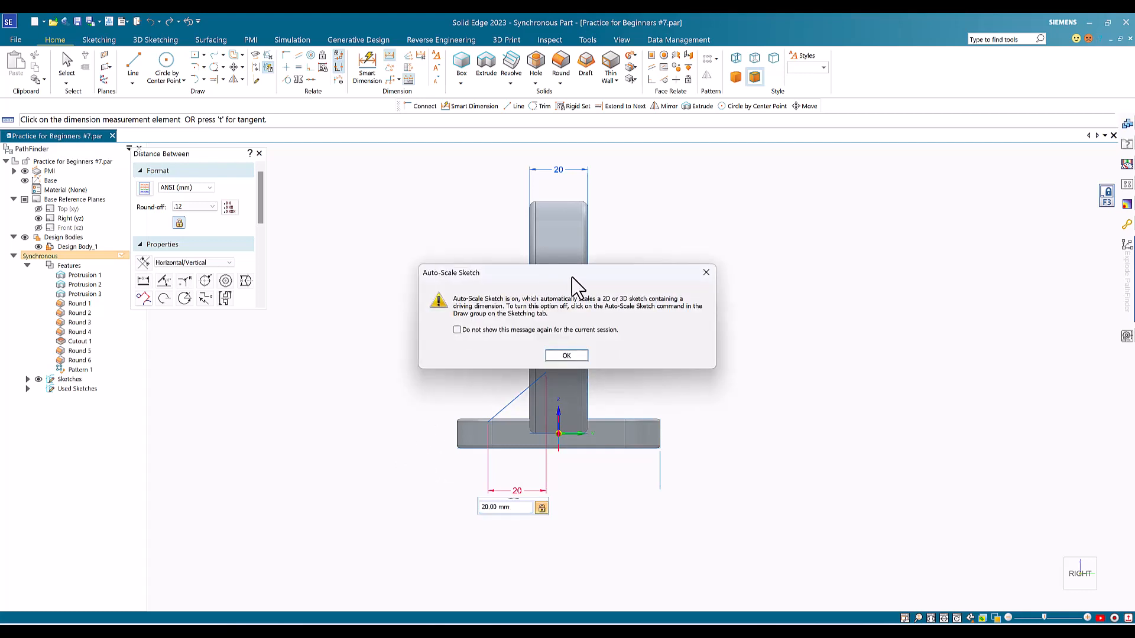
pyautogui.click(707, 274)
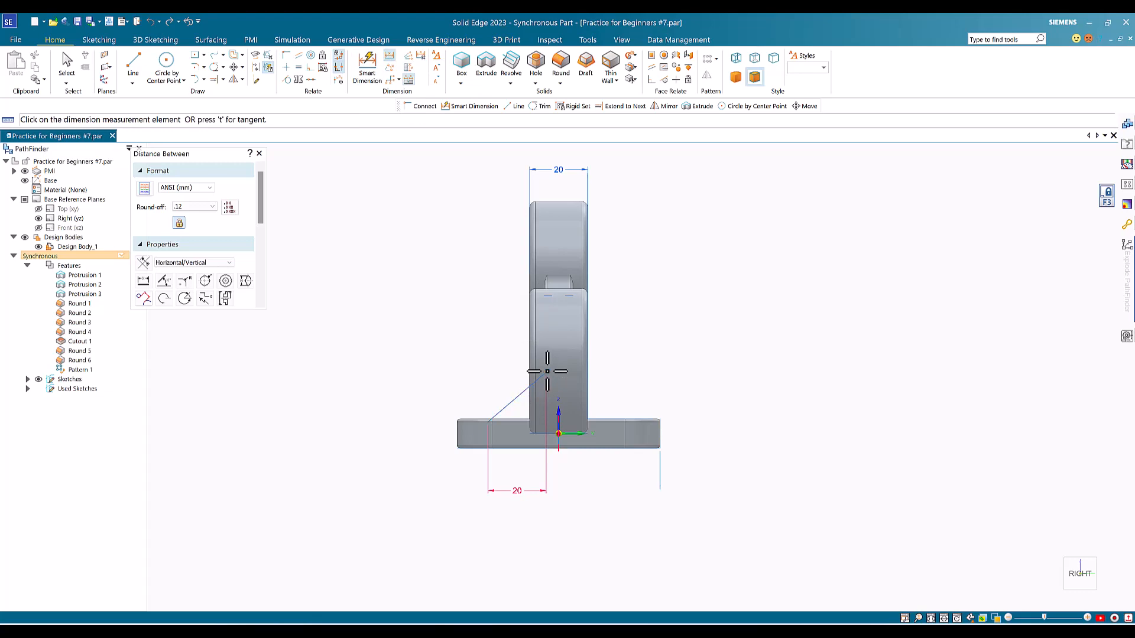
# Step: Dimension the rib line's upper endpoint at a height of 20 mm above the base's upper edge
pyautogui.click(540, 373)
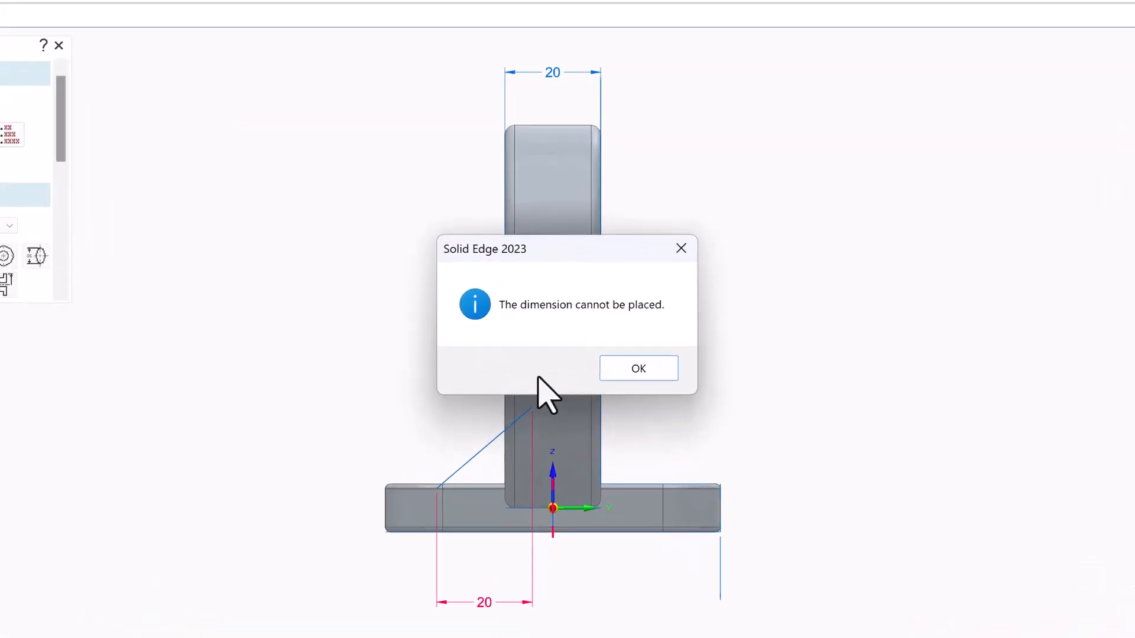
pyautogui.click(638, 369)
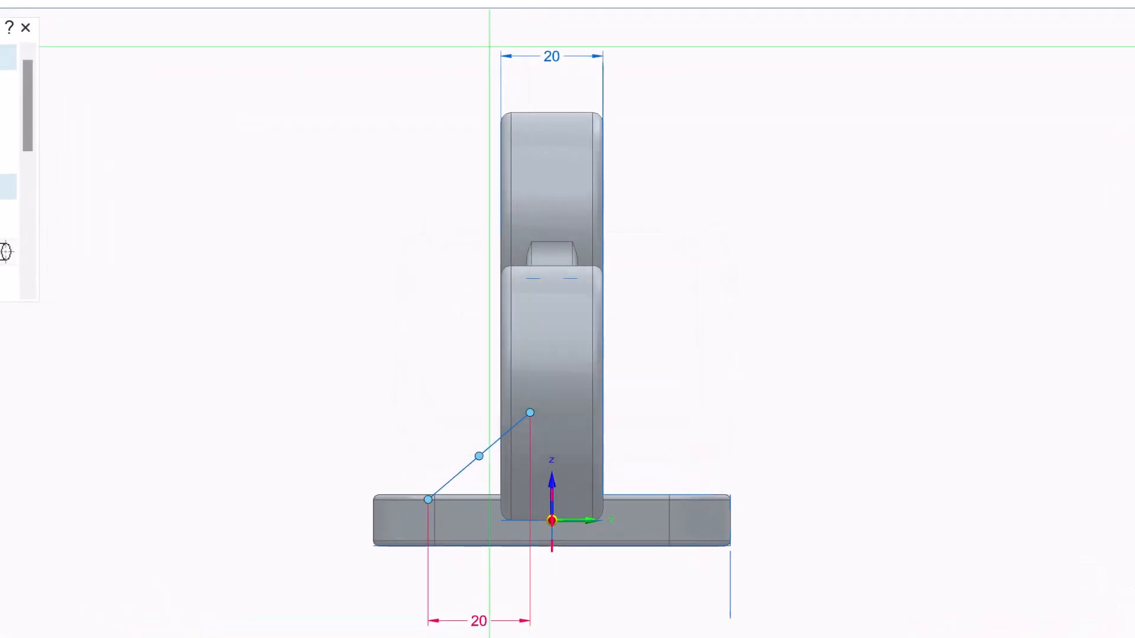
pyautogui.press('Escape')
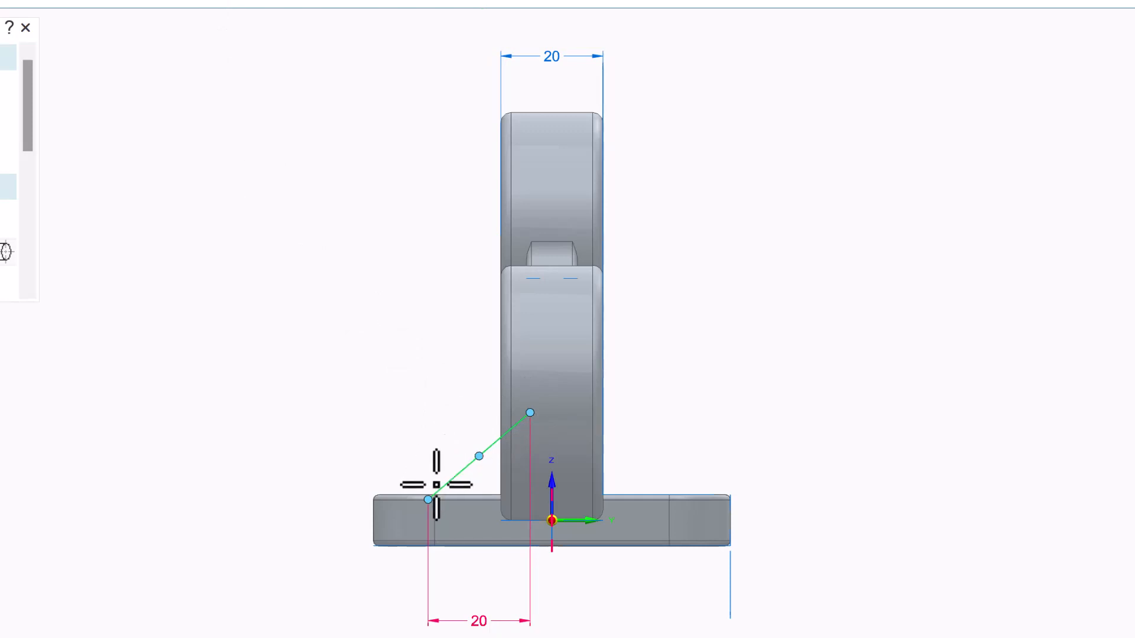
pyautogui.click(467, 494)
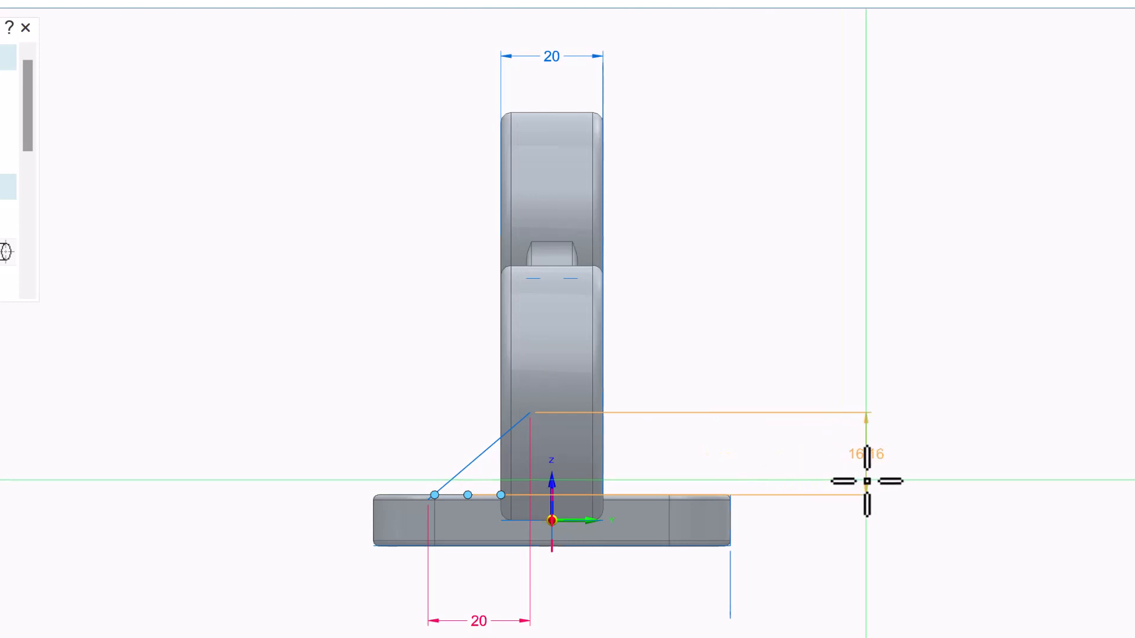
pyautogui.click(866, 479)
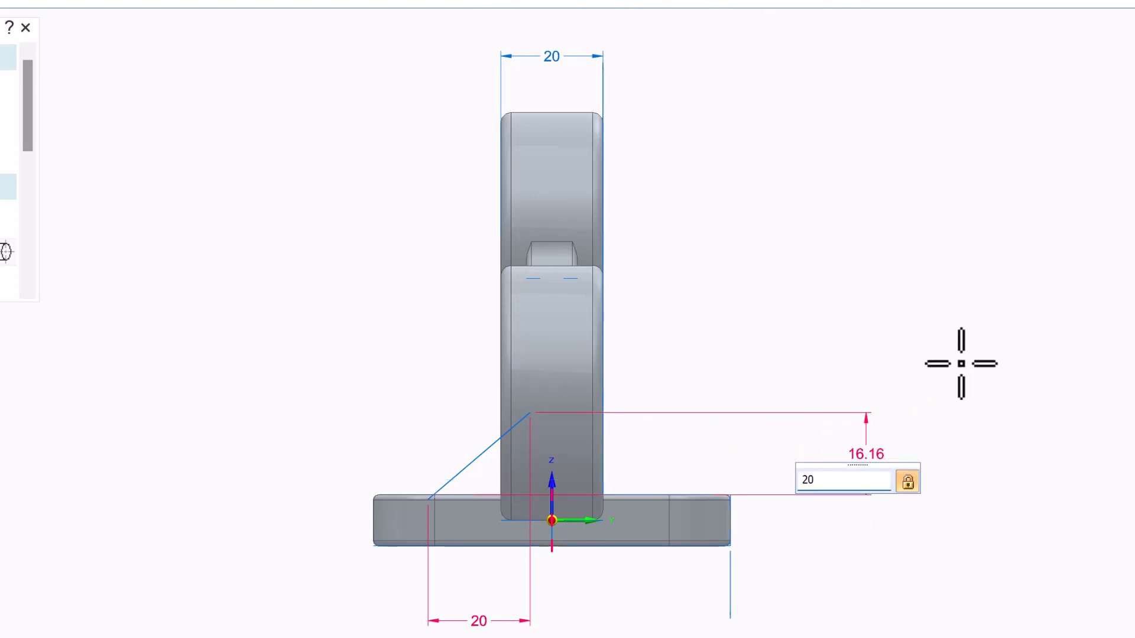
pyautogui.write('20')
pyautogui.press('Return')
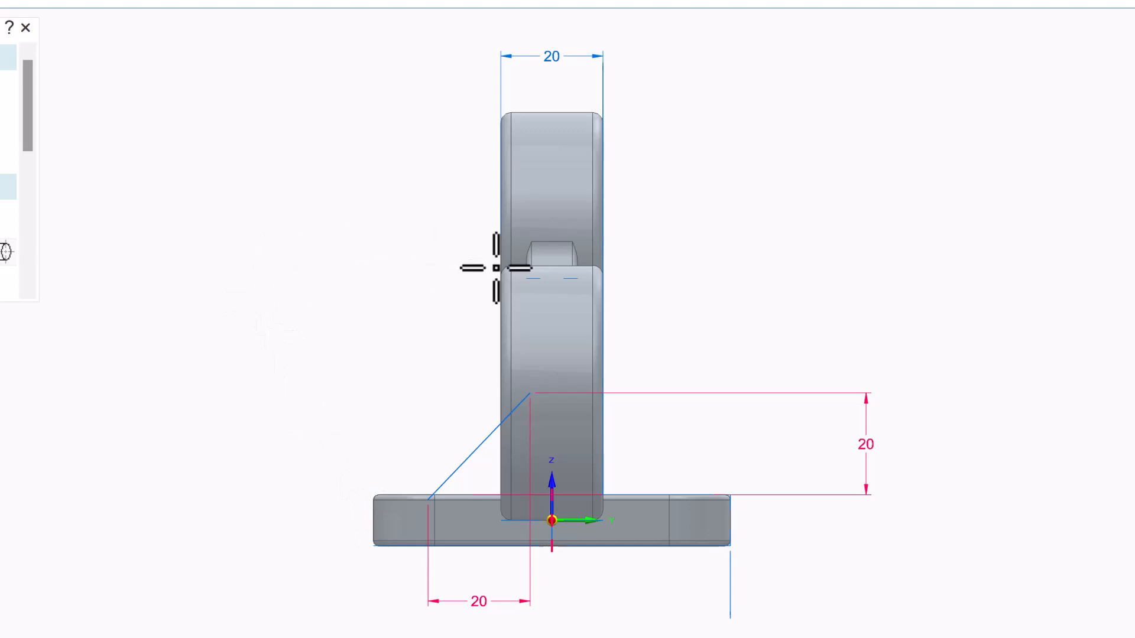
# Step: Show the Front (xz) base reference plane in place of the Right (yz) plane and unlock the sketch plane
pyautogui.click(406, 495)
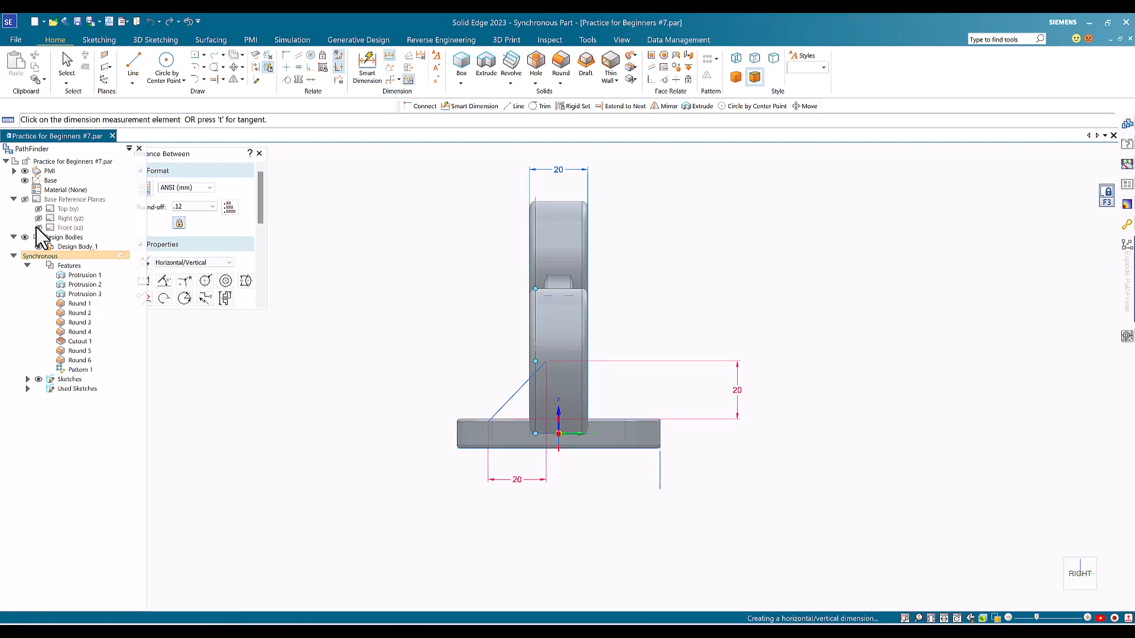
pyautogui.click(37, 228)
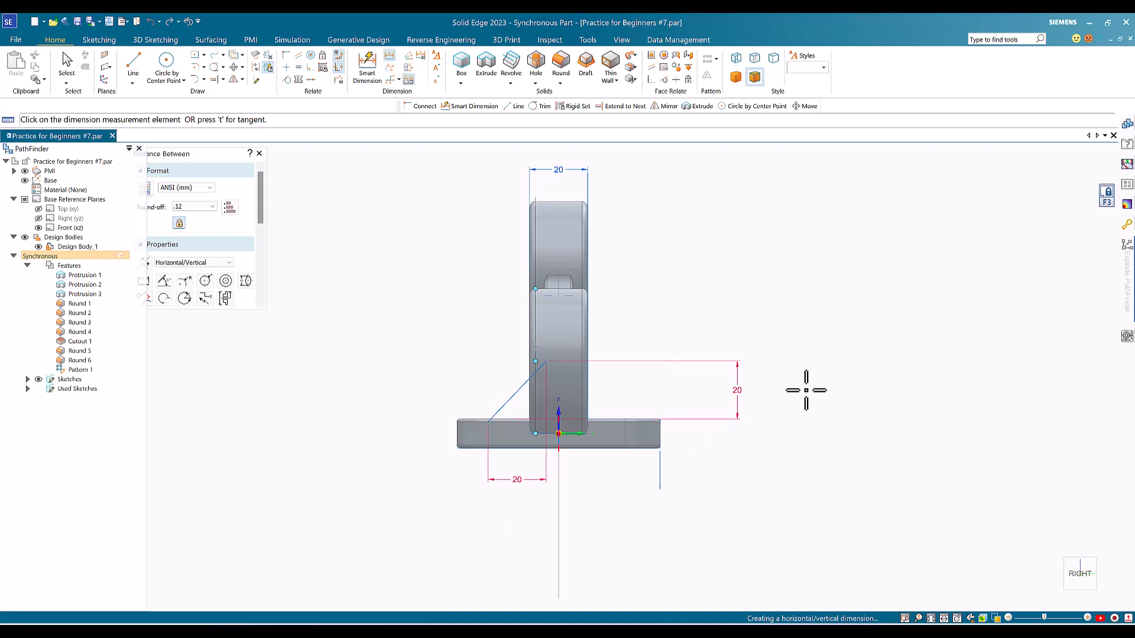
pyautogui.moveTo(875, 371)
pyautogui.mouseDown(button='middle')
pyautogui.moveTo(863, 375)
pyautogui.moveTo(884, 376)
pyautogui.mouseUp(button='middle')
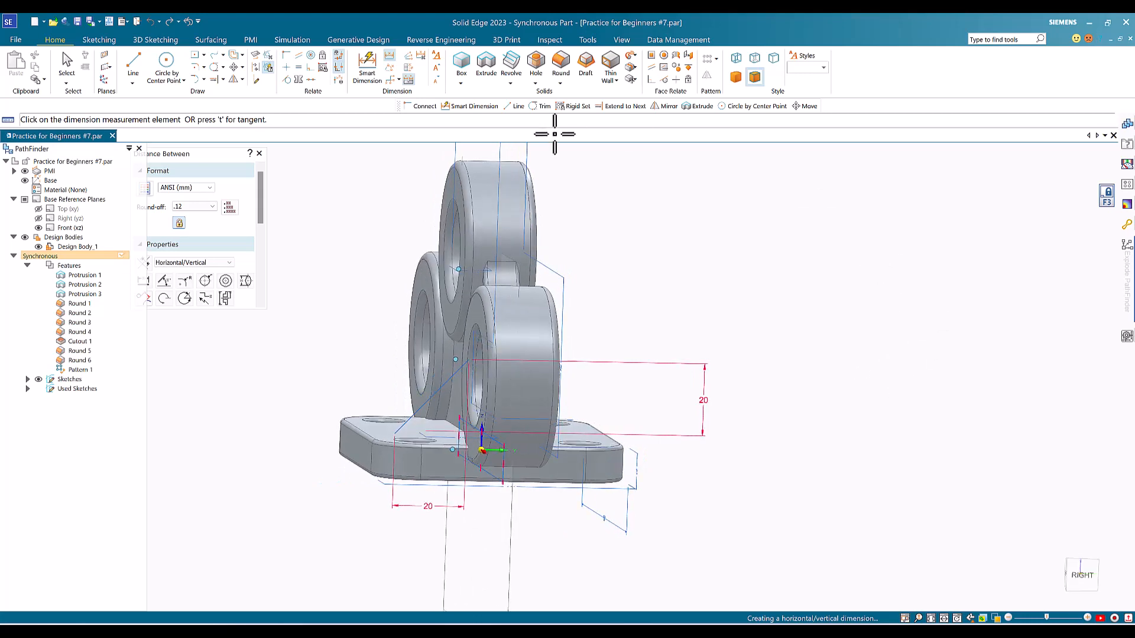
pyautogui.click(62, 52)
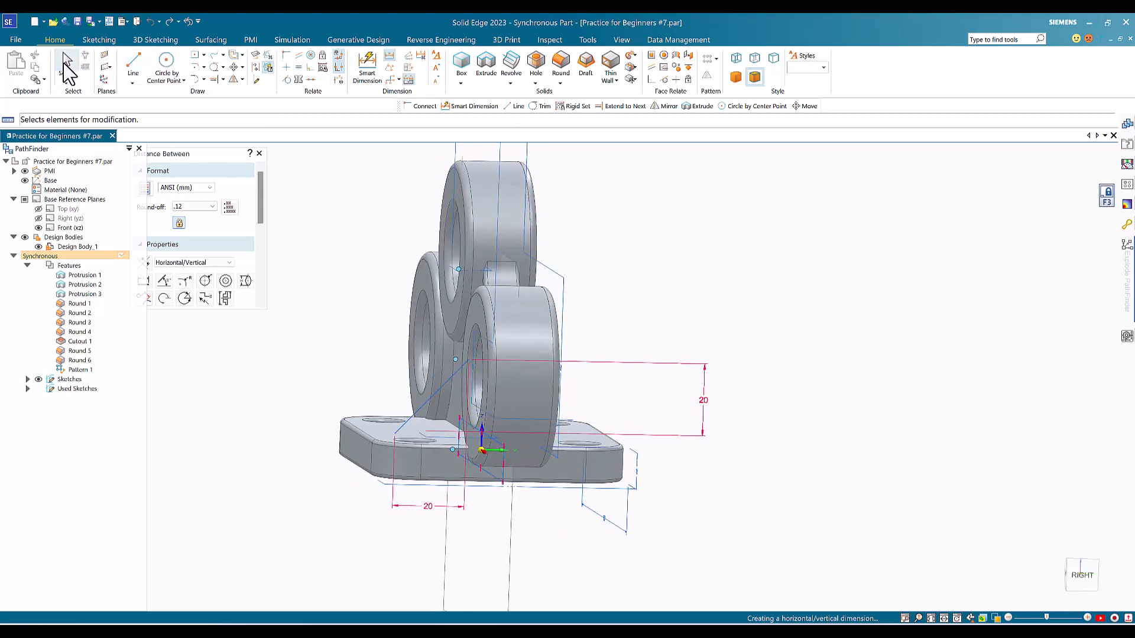
pyautogui.click(435, 396)
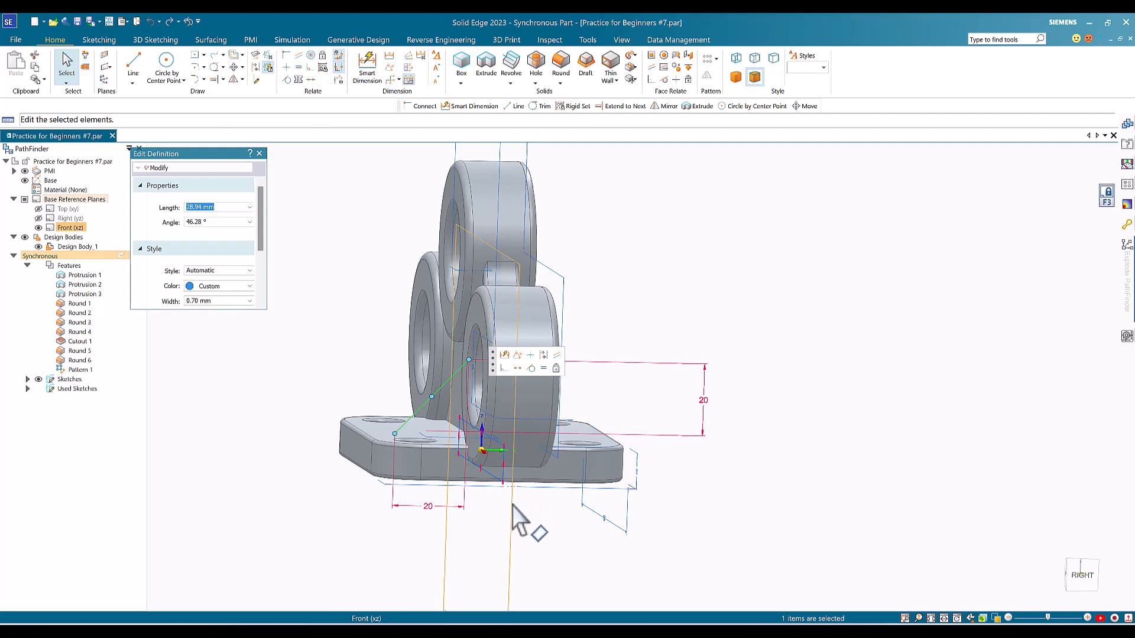
pyautogui.click(1107, 195)
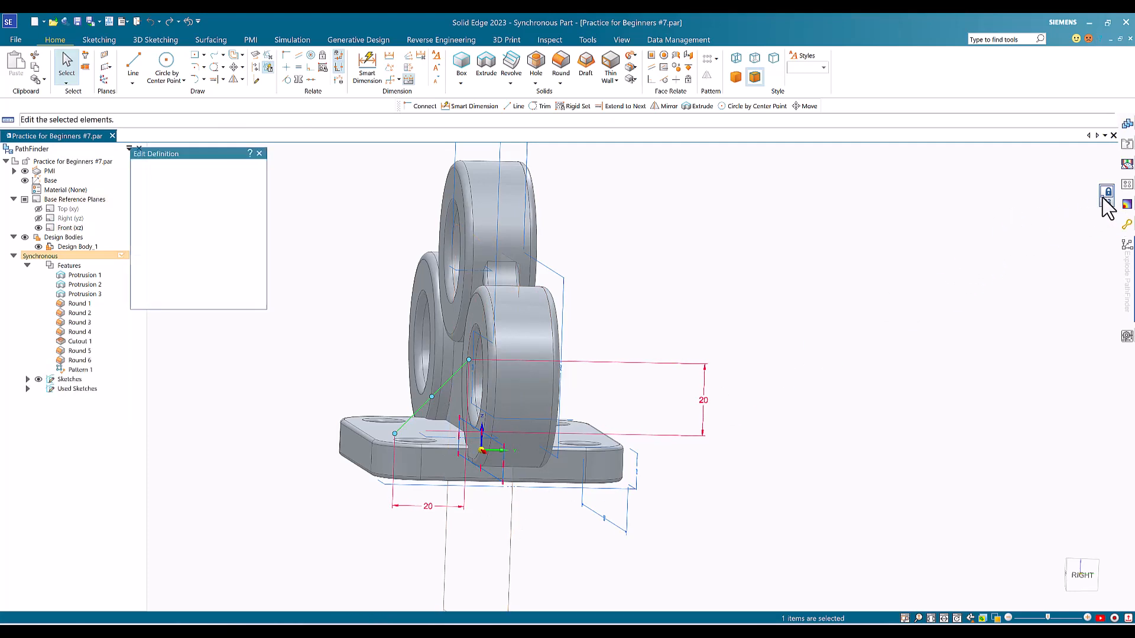
# Step: Mirror a copy of the sloped rib line about the Front (xz) plane to the other side of the web
pyautogui.click(513, 509)
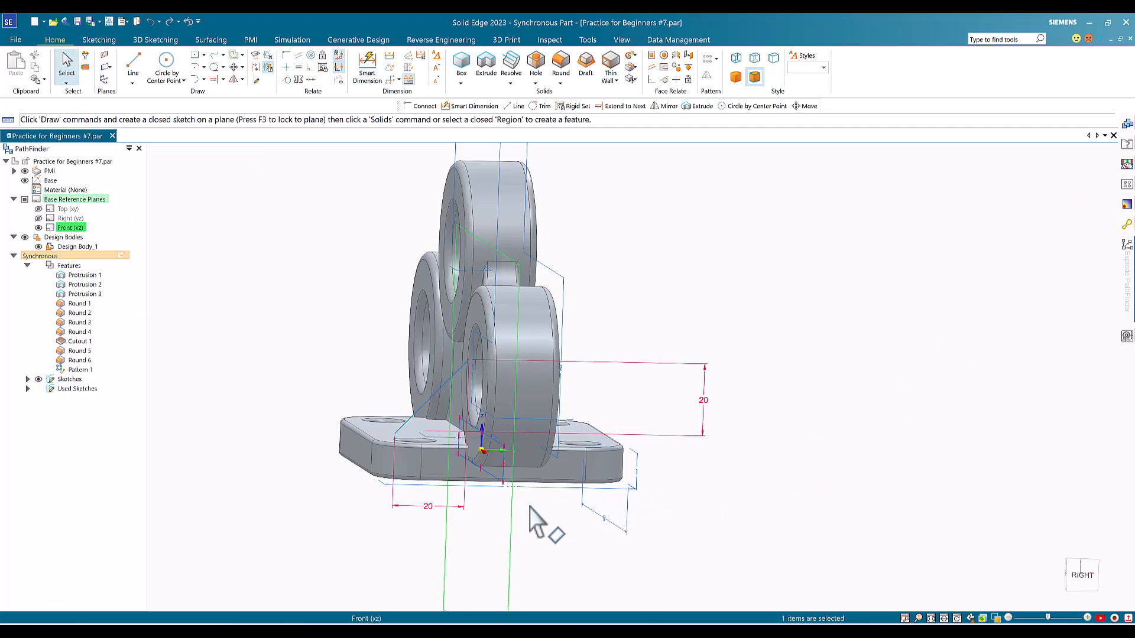
pyautogui.click(432, 396)
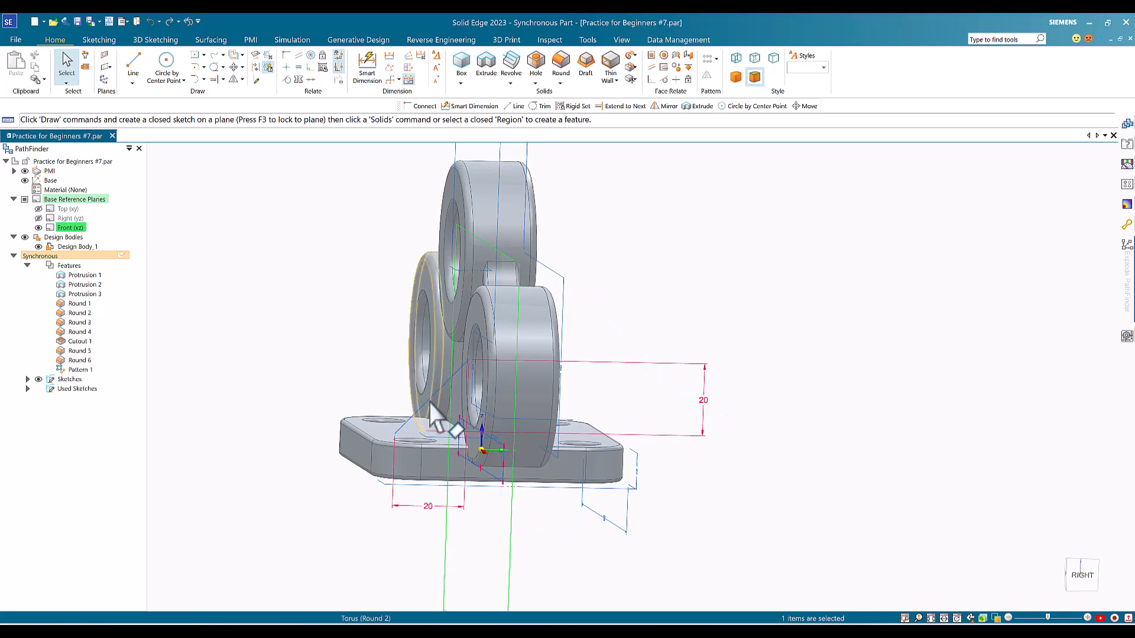
pyautogui.click(235, 79)
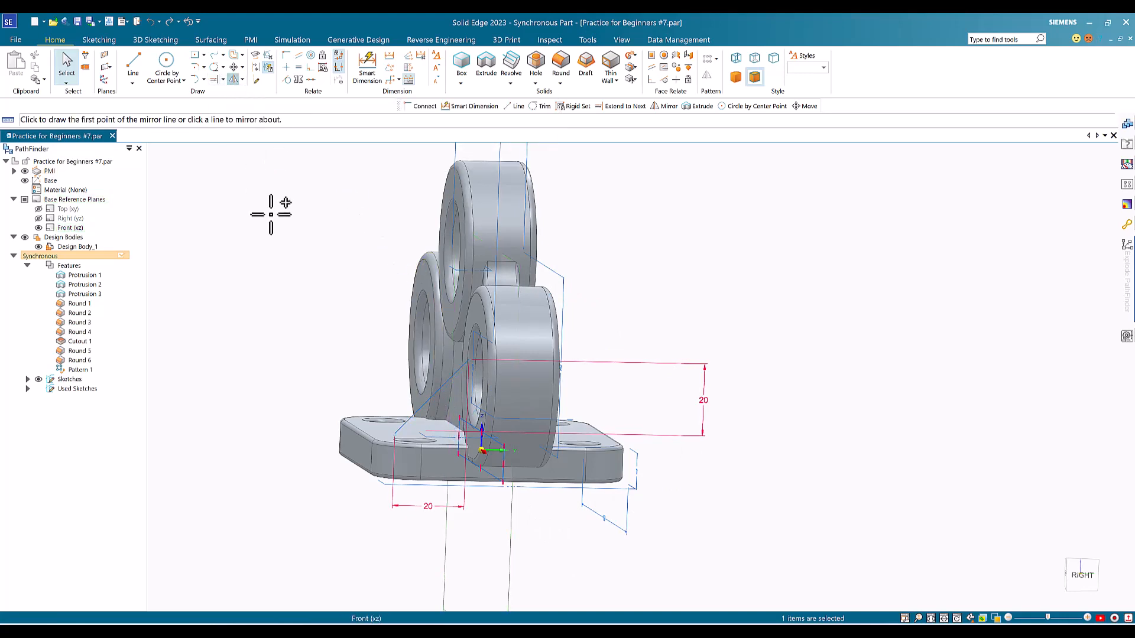
pyautogui.click(429, 401)
pyautogui.rightClick(430, 401)
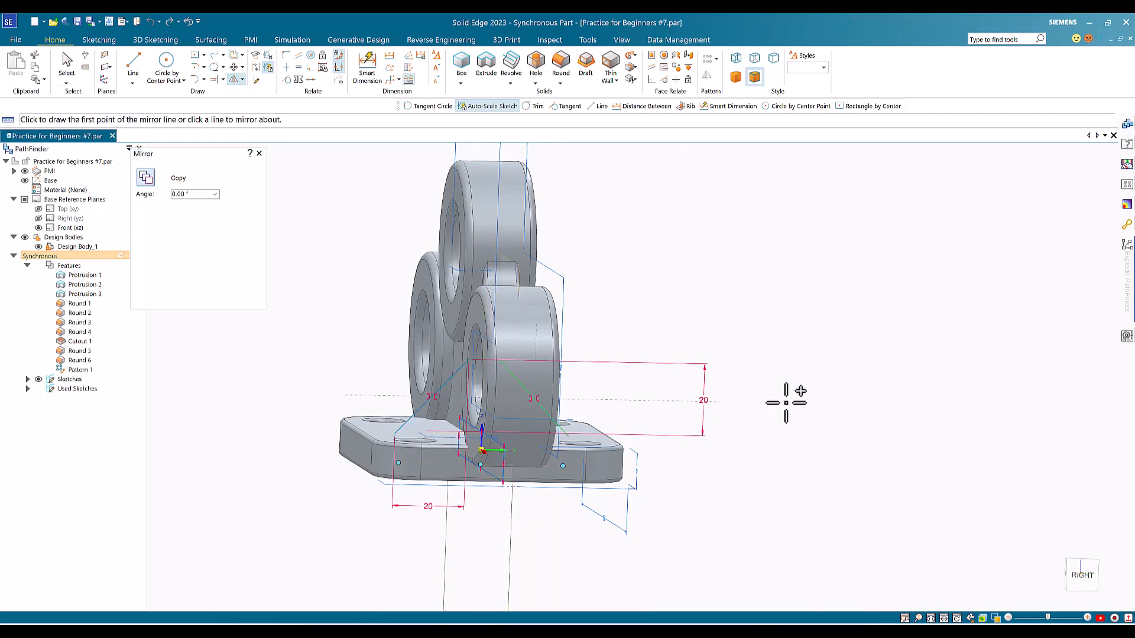
pyautogui.moveTo(800, 385); pyautogui.dragTo(884, 349, button='middle')
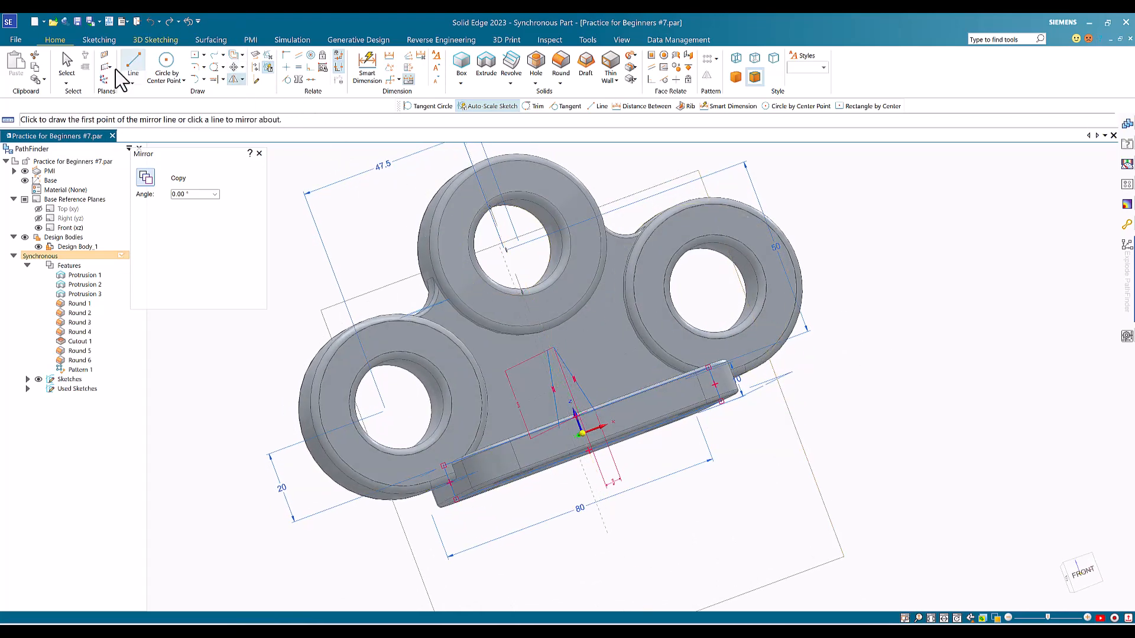
pyautogui.click(64, 56)
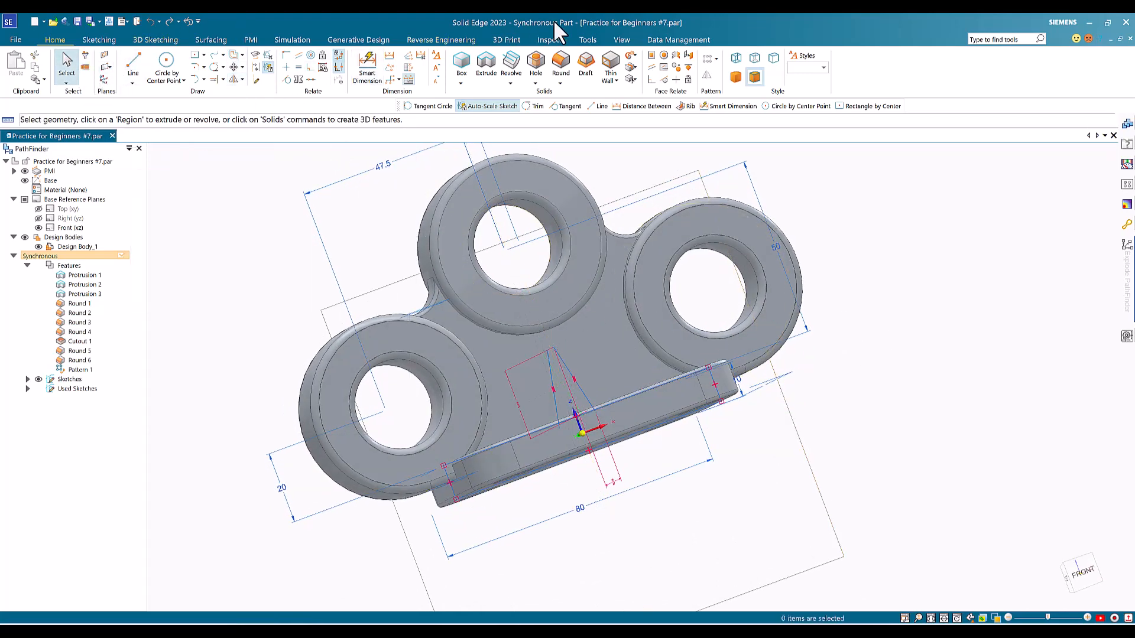
# Step: Create a centered 10 mm rib with the No Extend option from the original sloped line on the web's front side
pyautogui.click(611, 66)
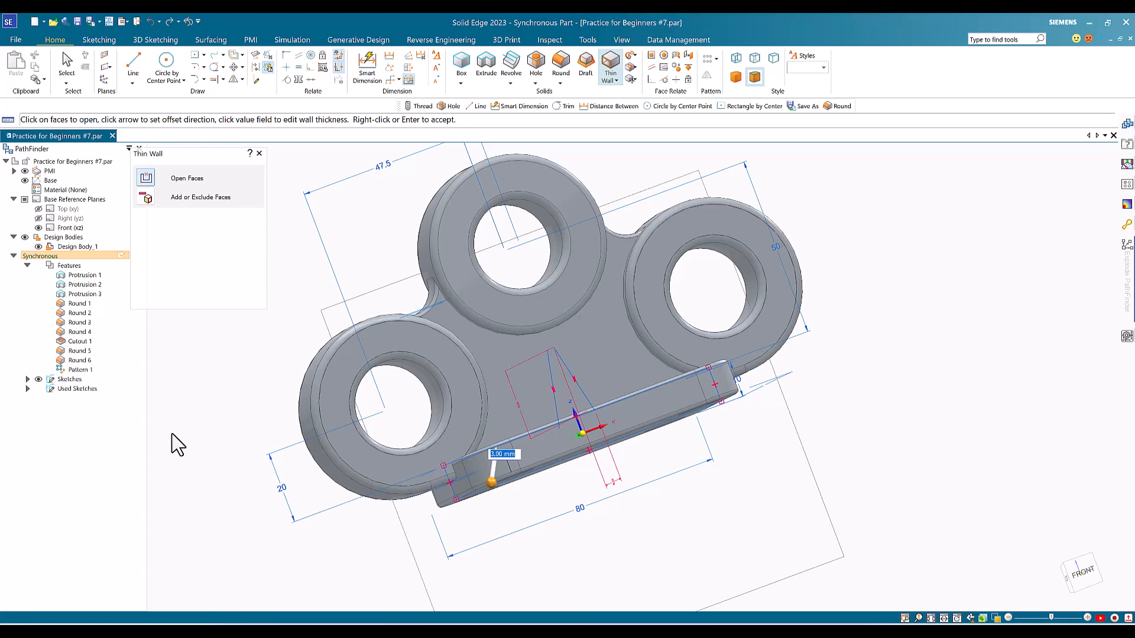
pyautogui.press('Escape')
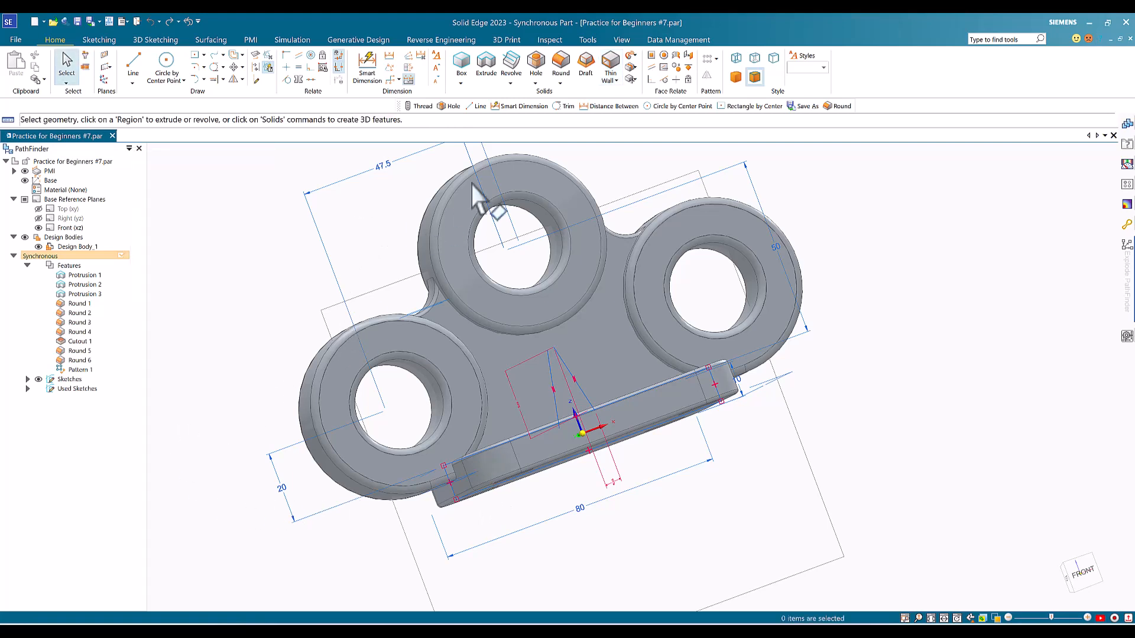
pyautogui.click(616, 79)
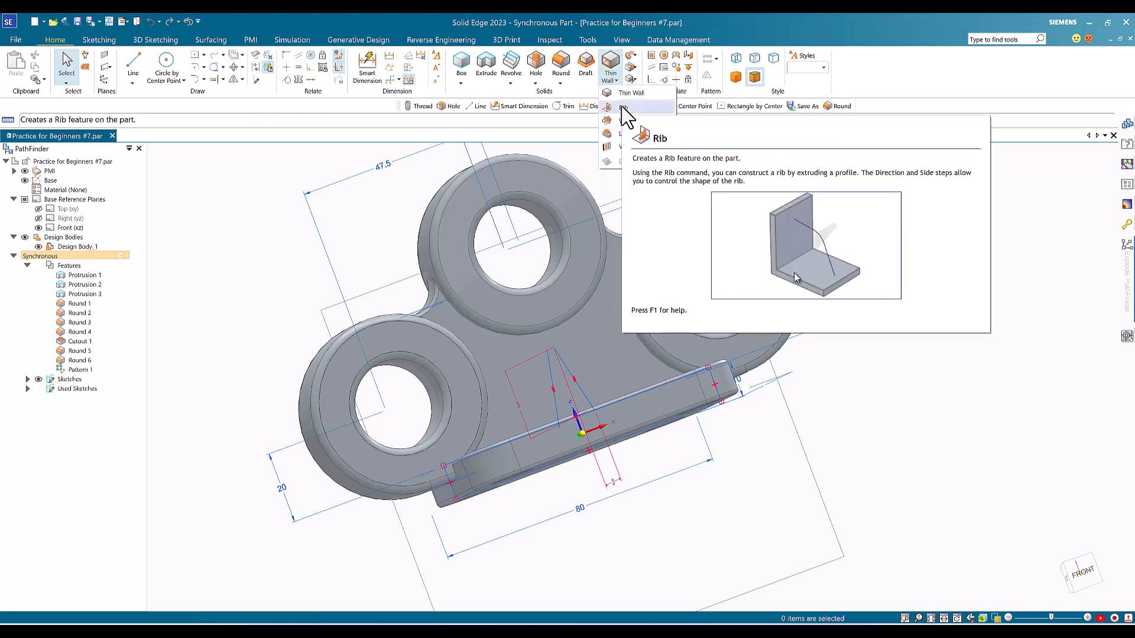
pyautogui.press('Escape')
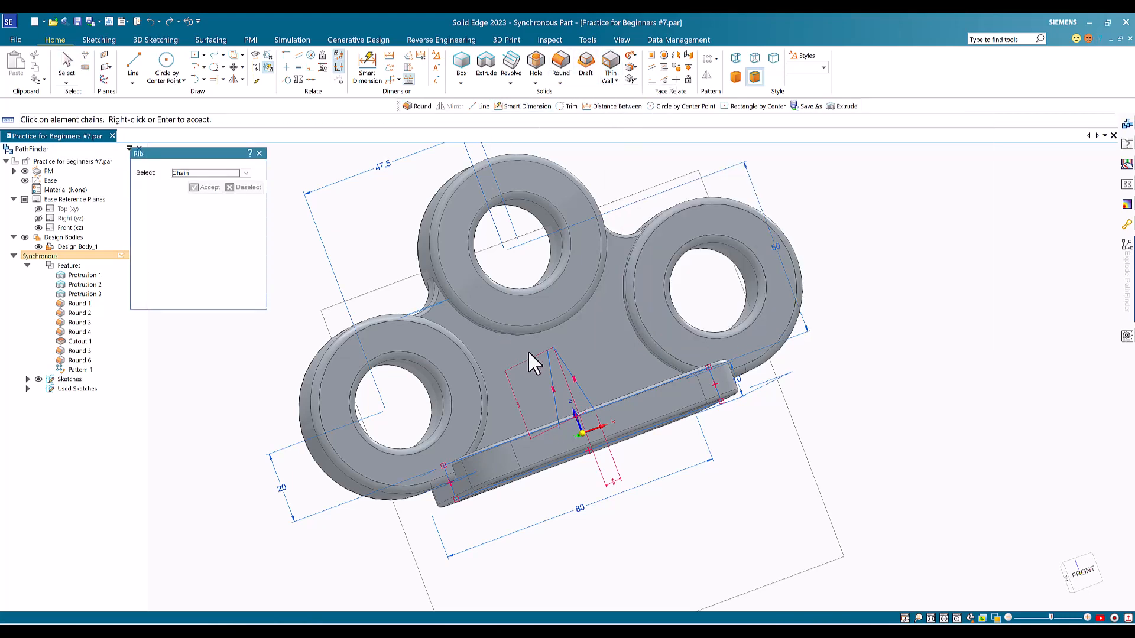
pyautogui.click(566, 367)
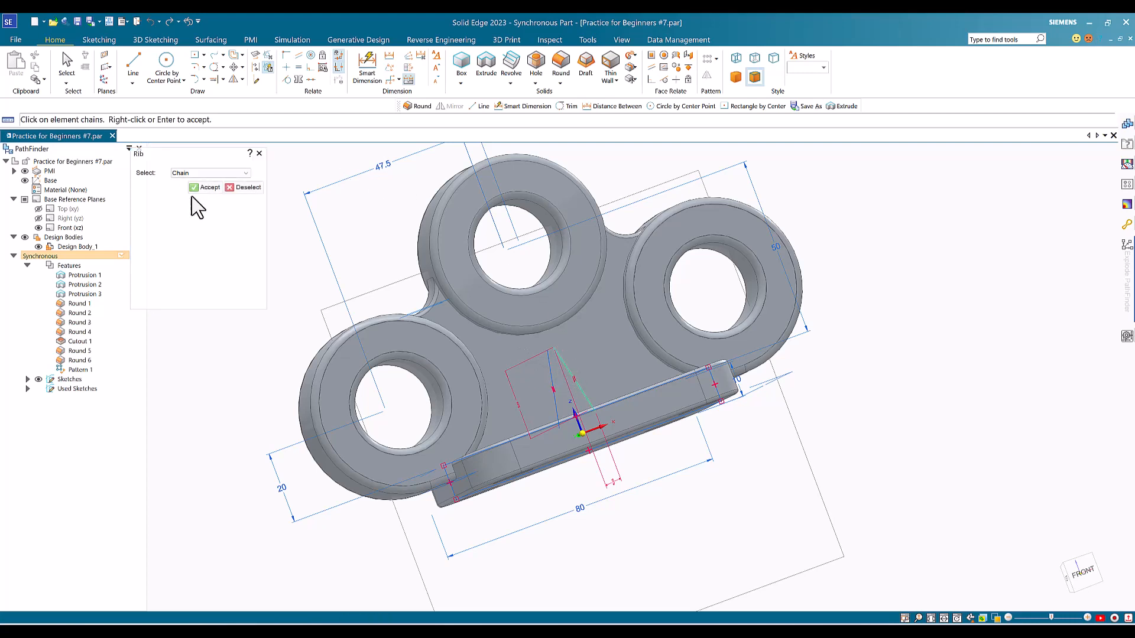
pyautogui.click(207, 188)
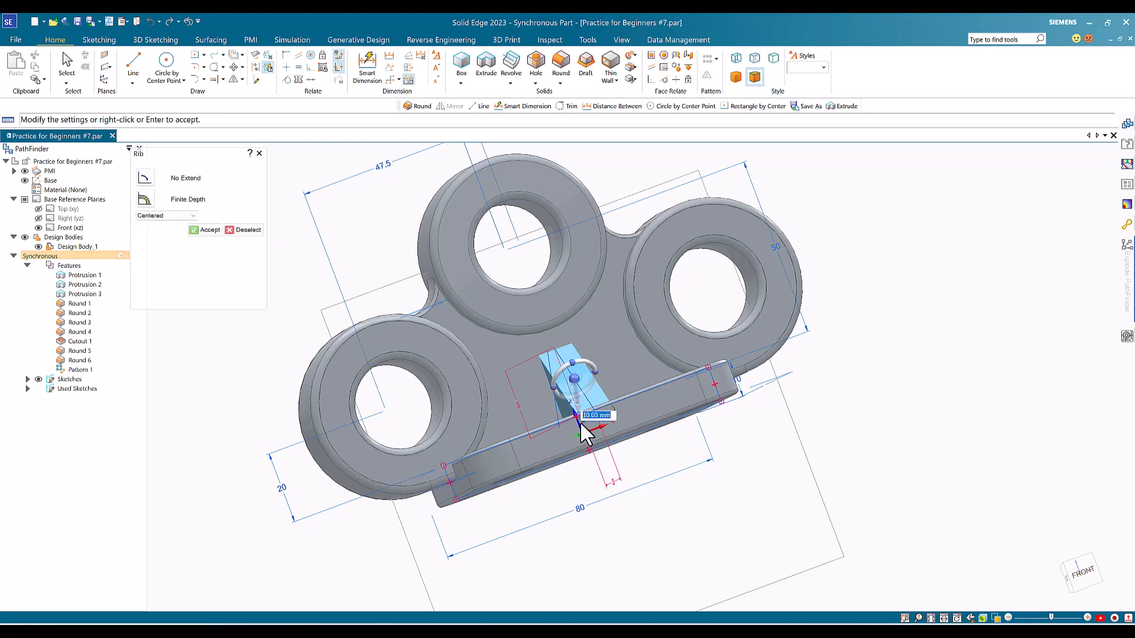
pyautogui.moveTo(864, 392); pyautogui.dragTo(1047, 389, button='middle')
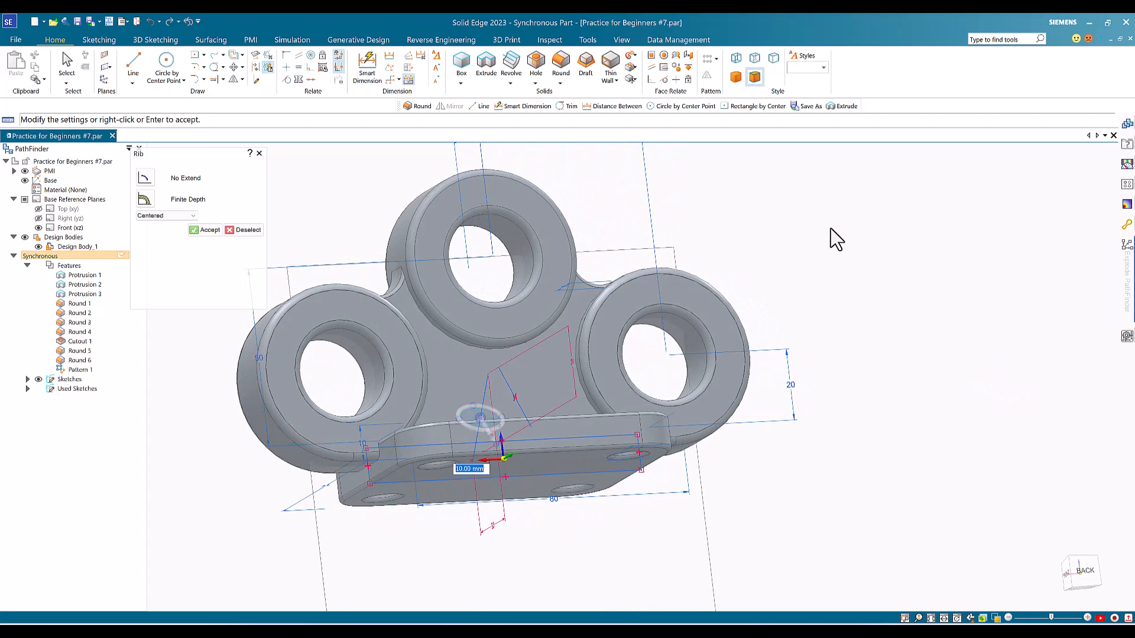
pyautogui.click(206, 230)
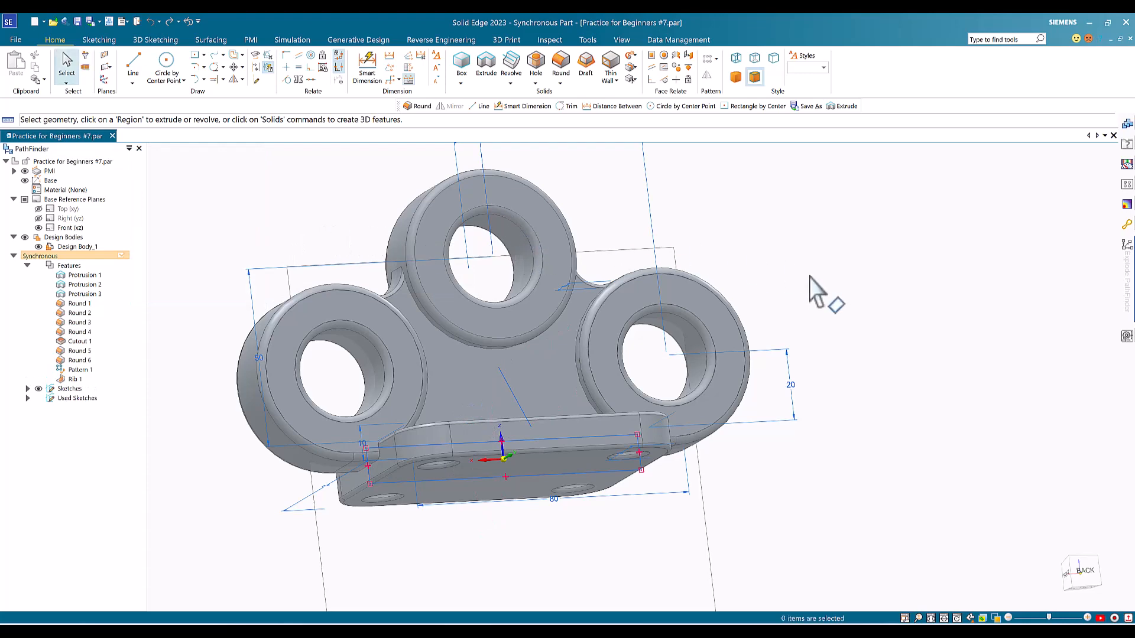
pyautogui.moveTo(818, 291)
pyautogui.mouseDown(button='middle')
pyautogui.moveTo(689, 307)
pyautogui.moveTo(788, 296)
pyautogui.moveTo(813, 285)
pyautogui.moveTo(802, 278)
pyautogui.mouseUp(button='middle')
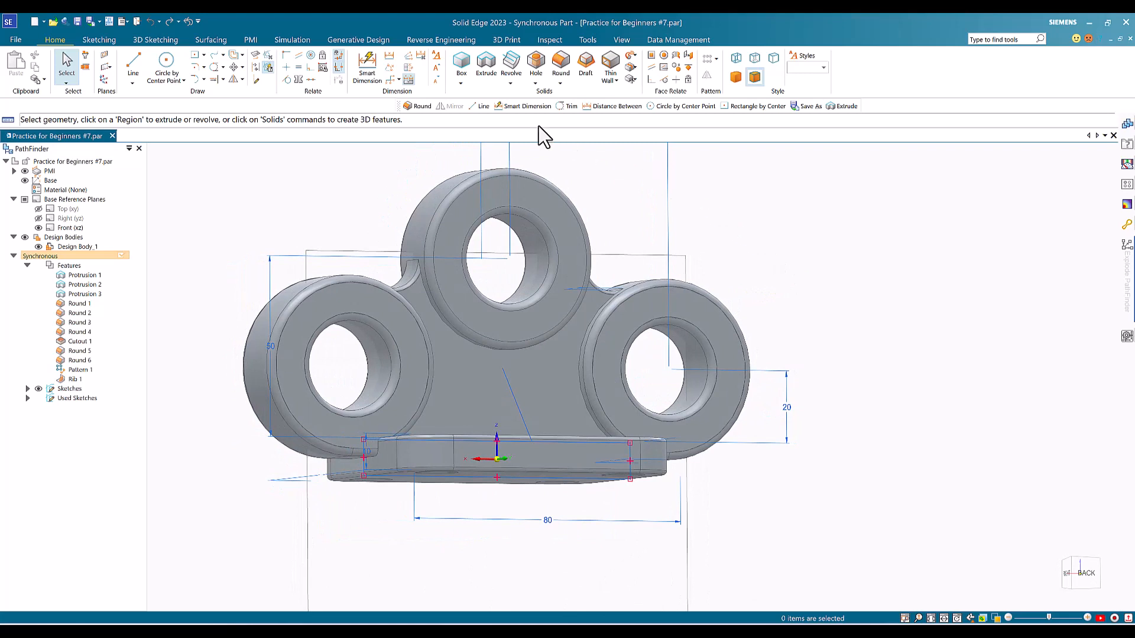
# Step: Create a centered 10 mm rib with the No Extend option from the mirrored sloped line on the web's back side
pyautogui.click(616, 76)
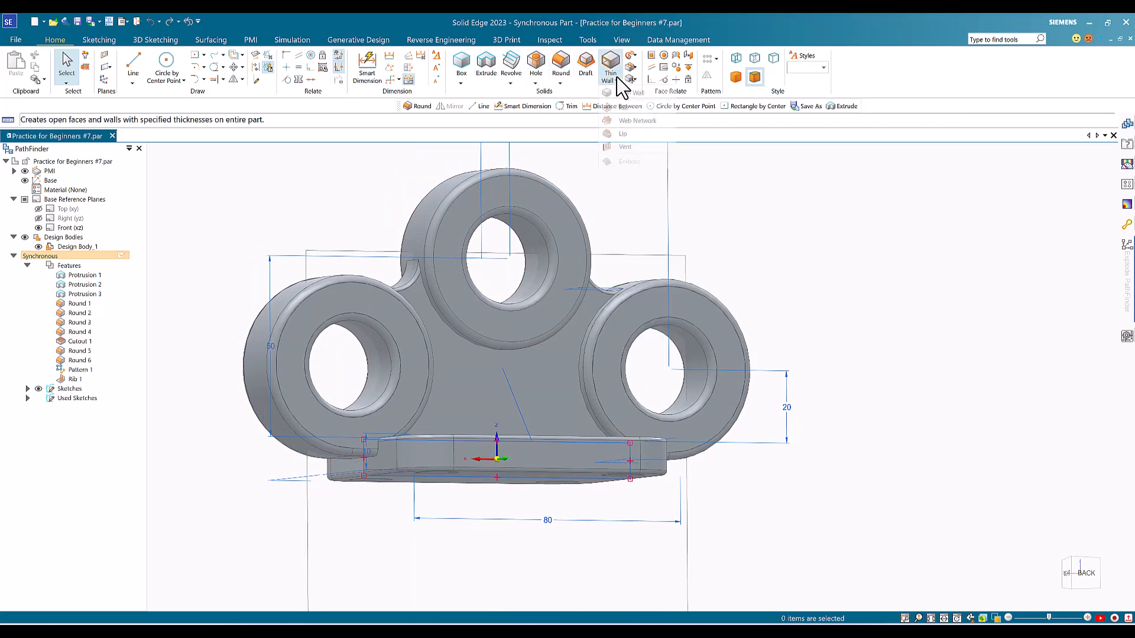
pyautogui.click(617, 107)
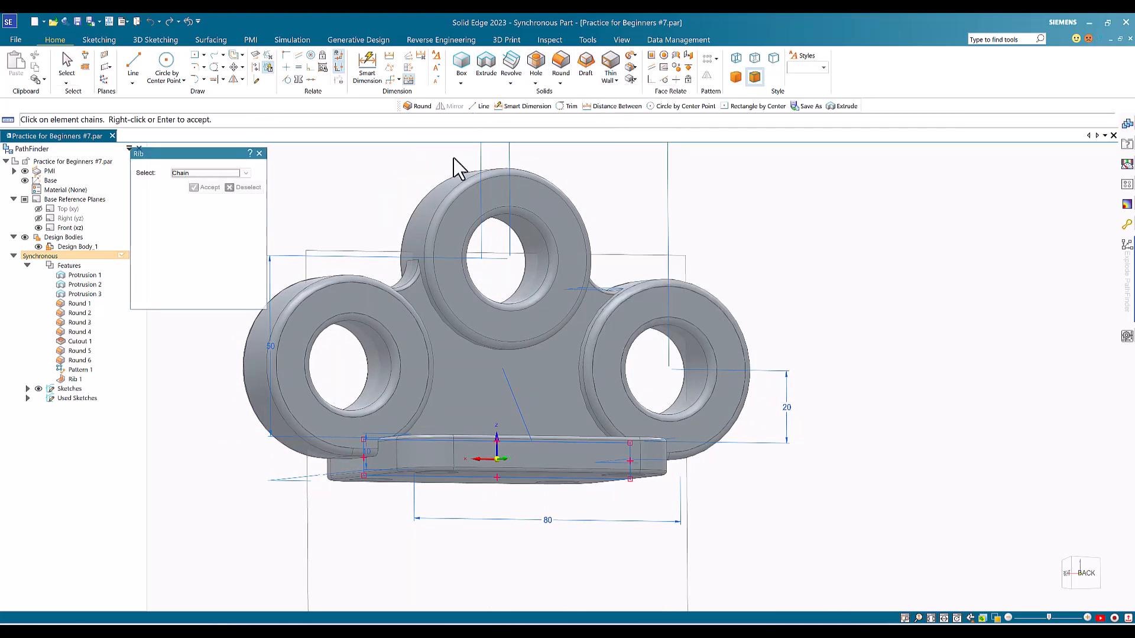
pyautogui.click(515, 400)
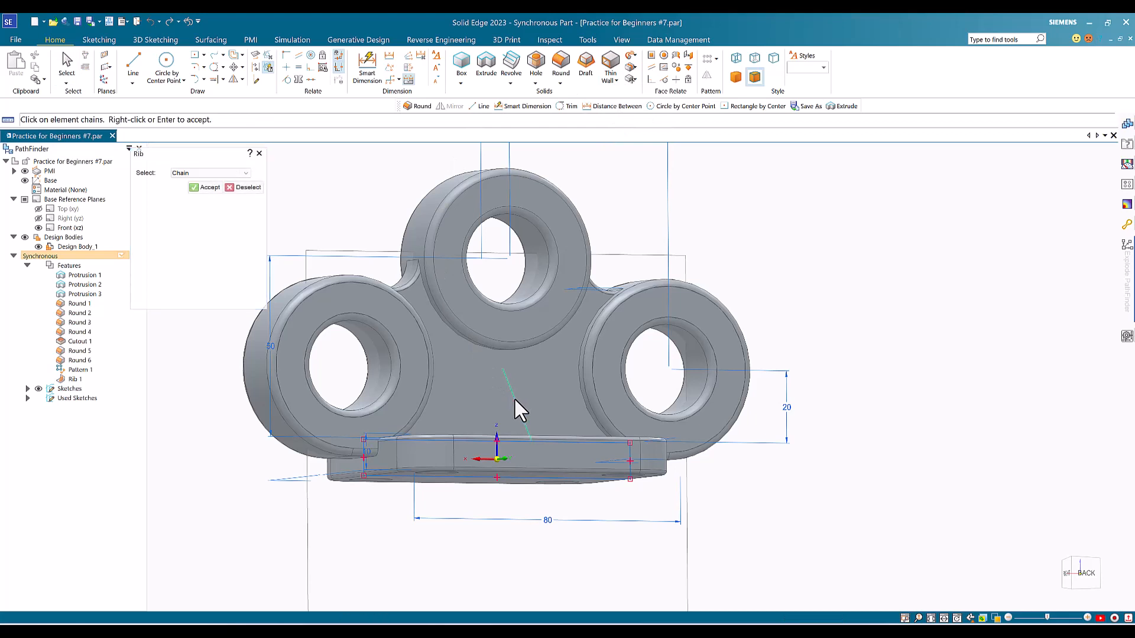
pyautogui.click(208, 187)
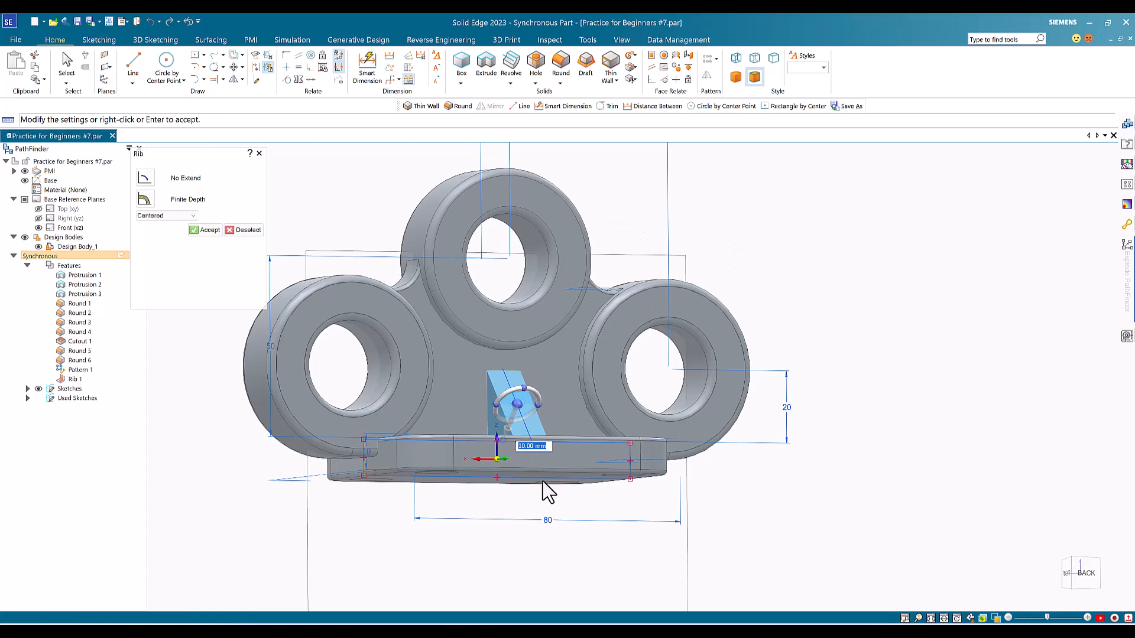
pyautogui.click(208, 229)
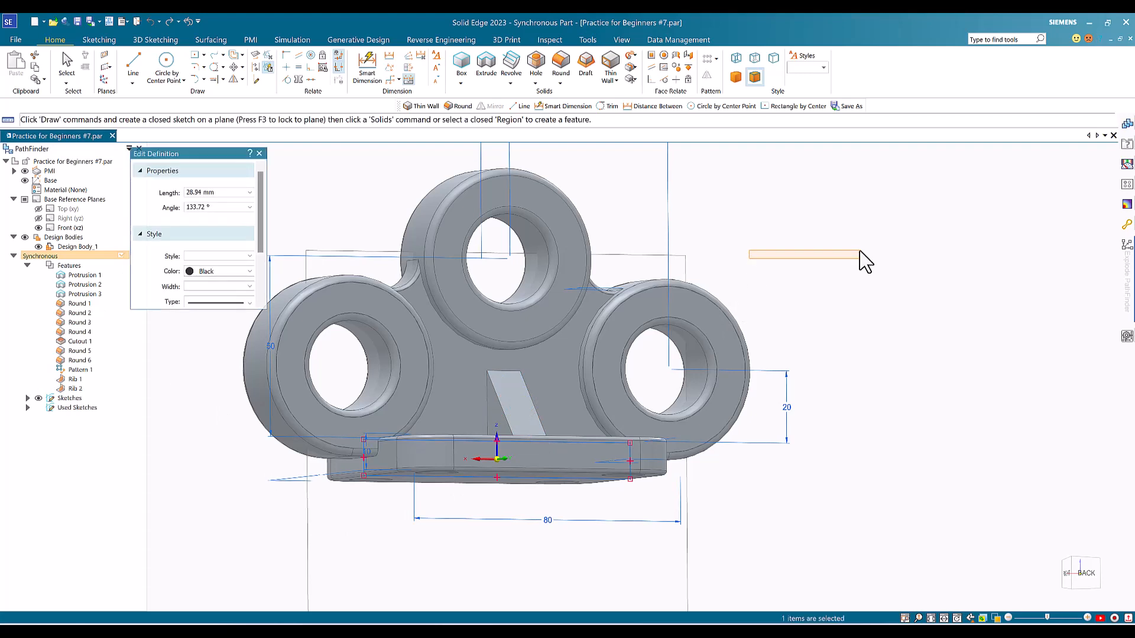
pyautogui.rightClick(816, 222)
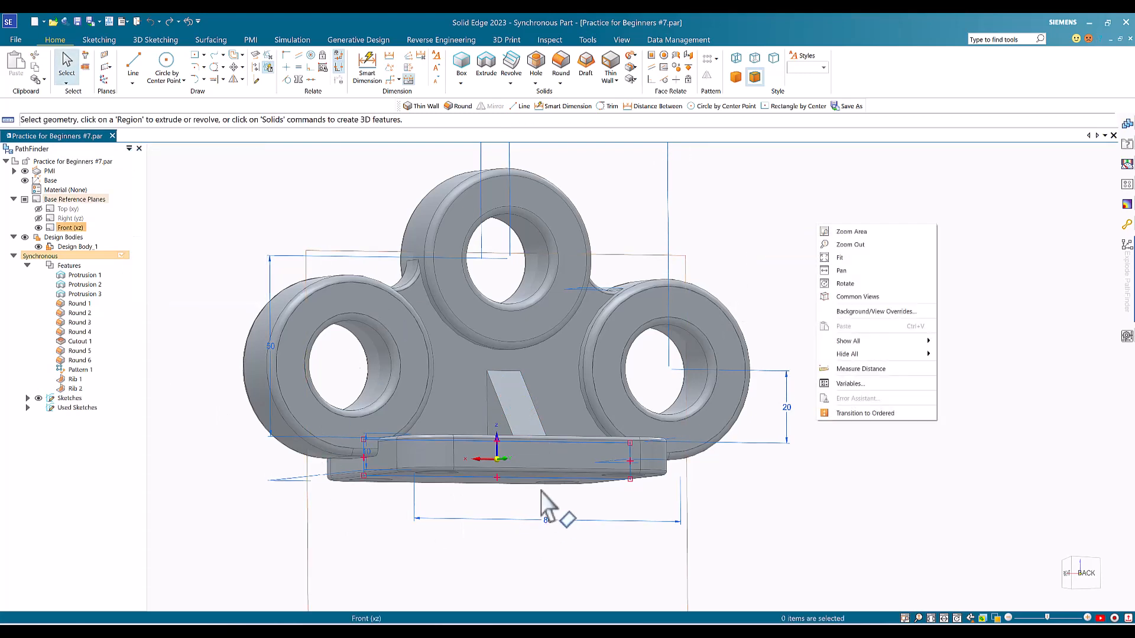
pyautogui.click(797, 471)
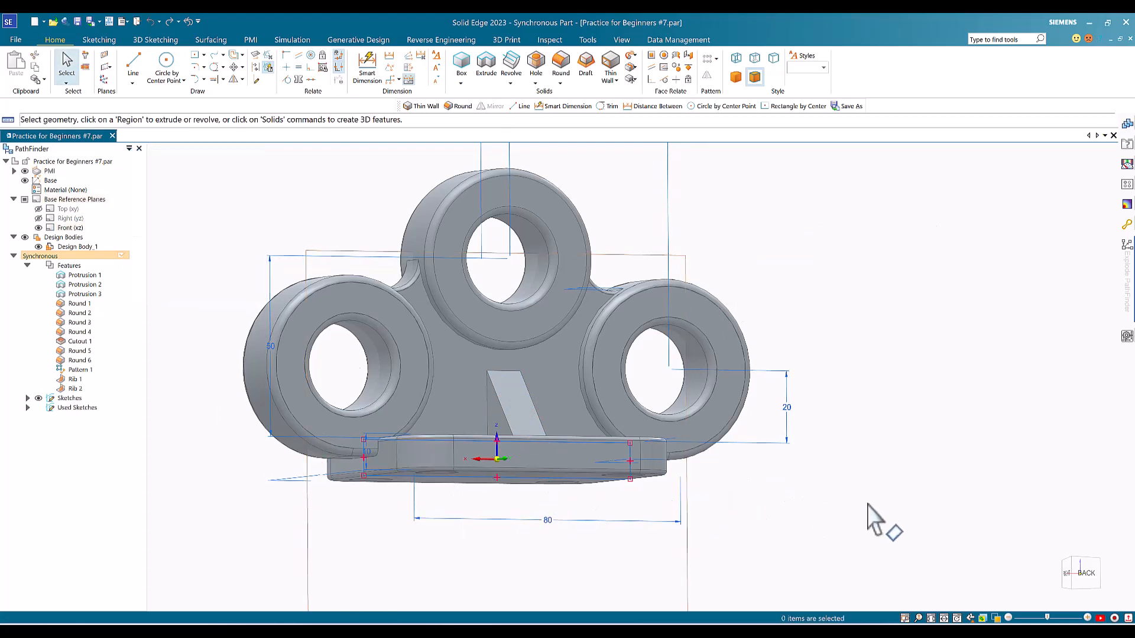
# Step: Round the long edges of the ribs' sloped faces with a 1 mm radius and inspect the part from several sides
pyautogui.click(932, 618)
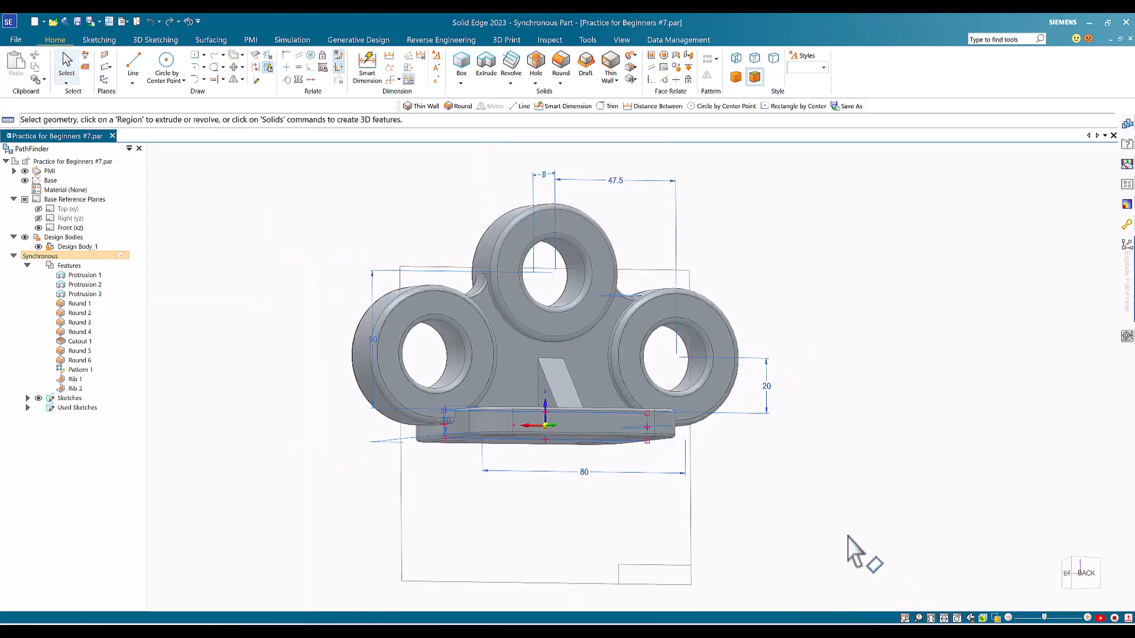
pyautogui.click(1058, 599)
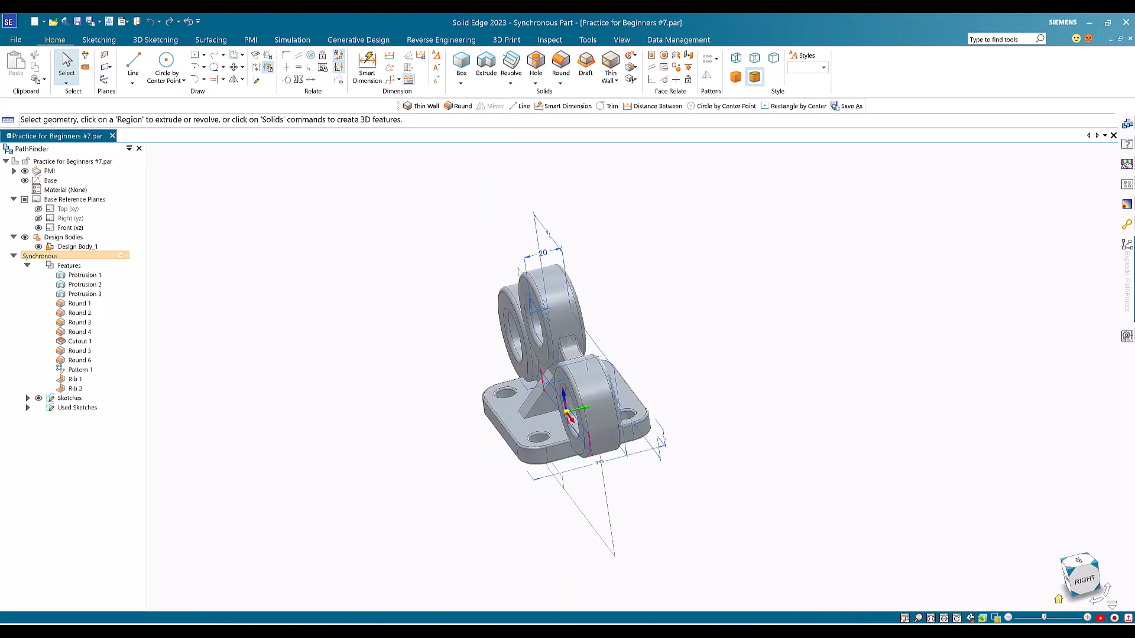
pyautogui.moveTo(856, 372); pyautogui.dragTo(677, 523, button='middle')
pyautogui.moveTo(709, 524); pyautogui.dragTo(780, 509, button='middle')
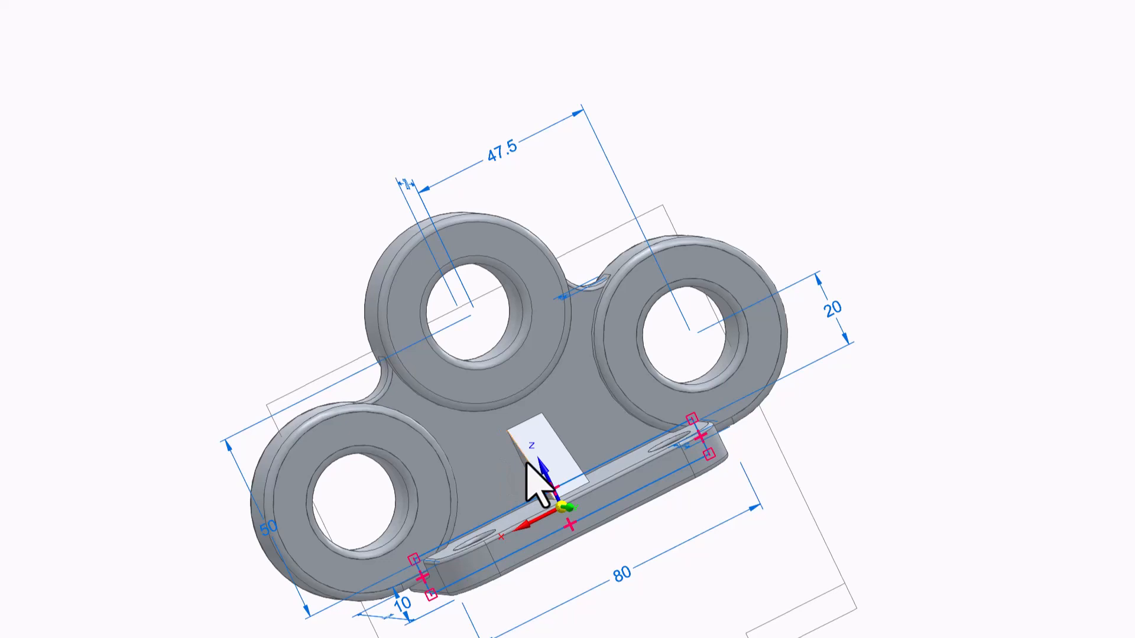
pyautogui.click(542, 448)
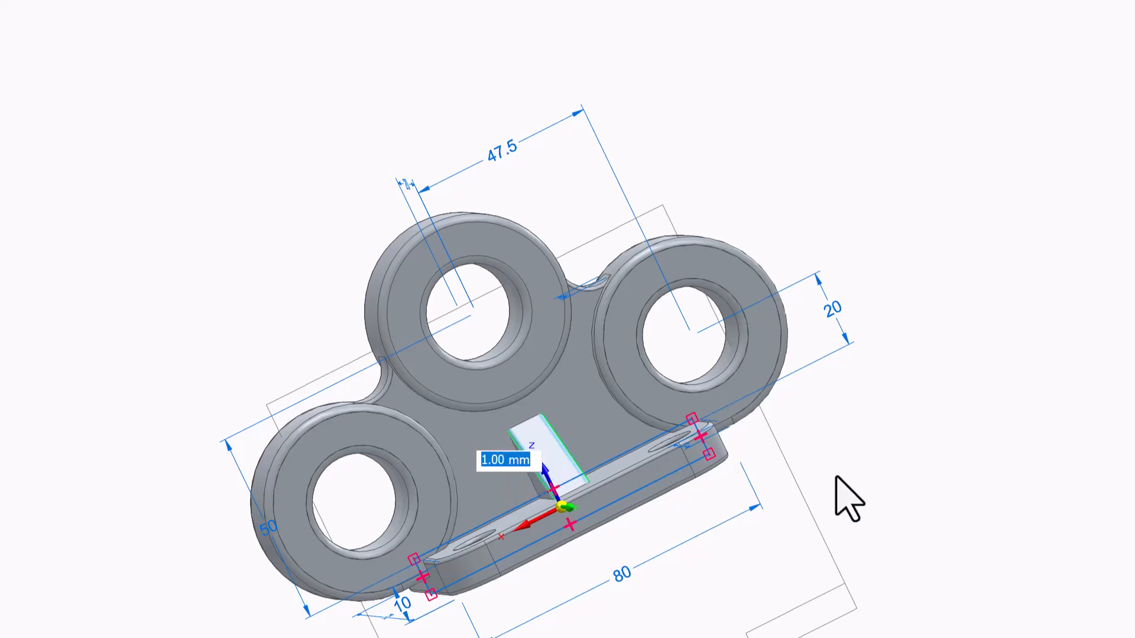
pyautogui.moveTo(1124, 425); pyautogui.dragTo(1134, 466, button='middle')
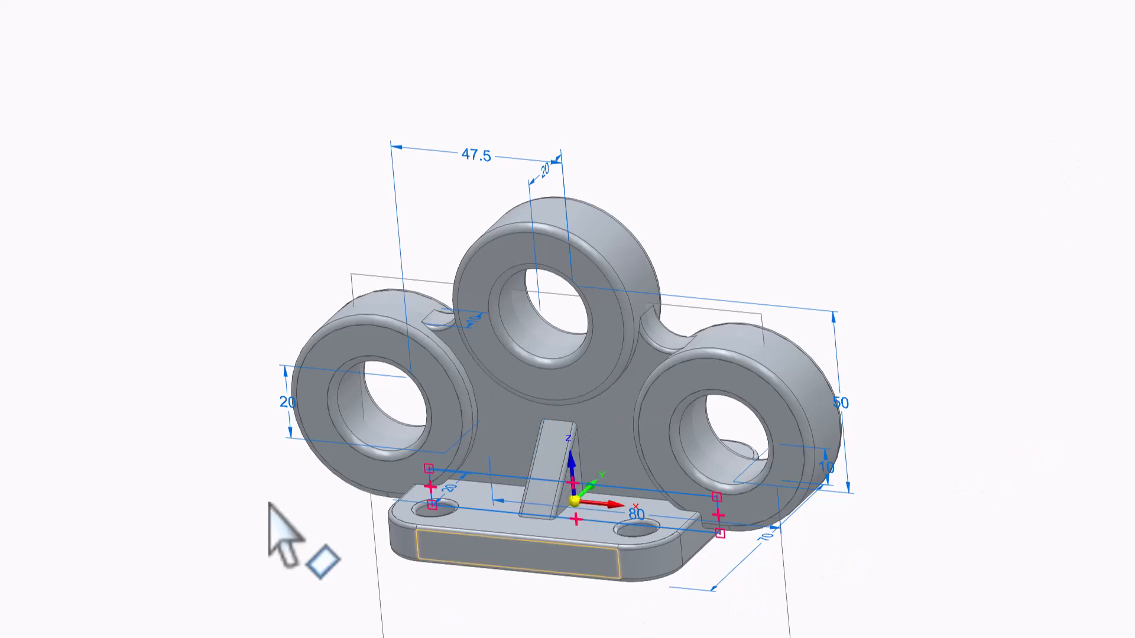
pyautogui.moveTo(204, 558); pyautogui.dragTo(153, 637, button='middle')
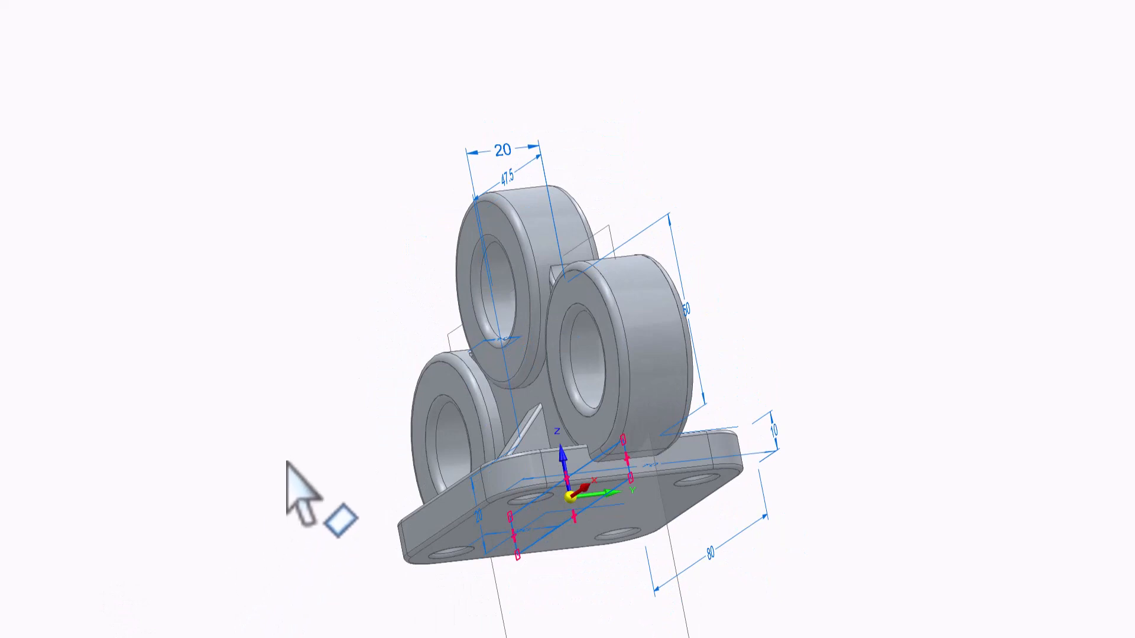